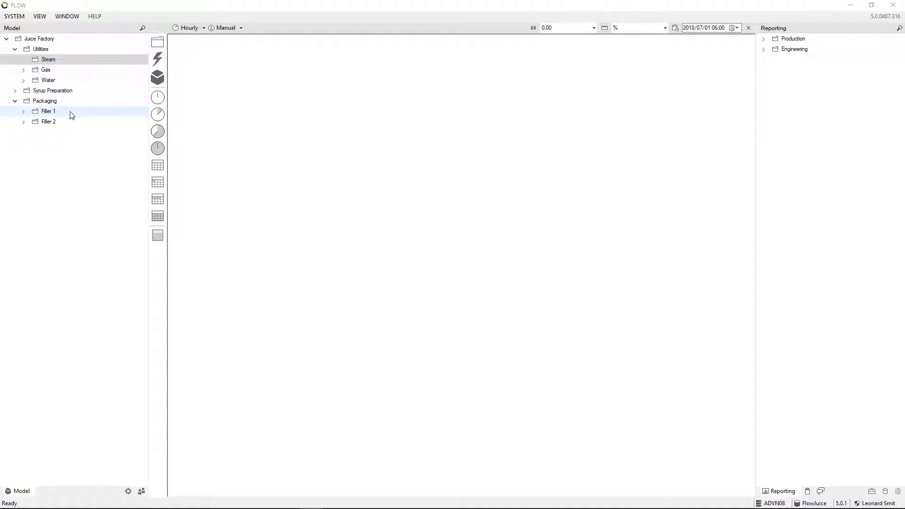
# - Look through the Filler 1 metrics in the Packaging area of the model, and collapse Packaging again
pyautogui.click(23, 112)
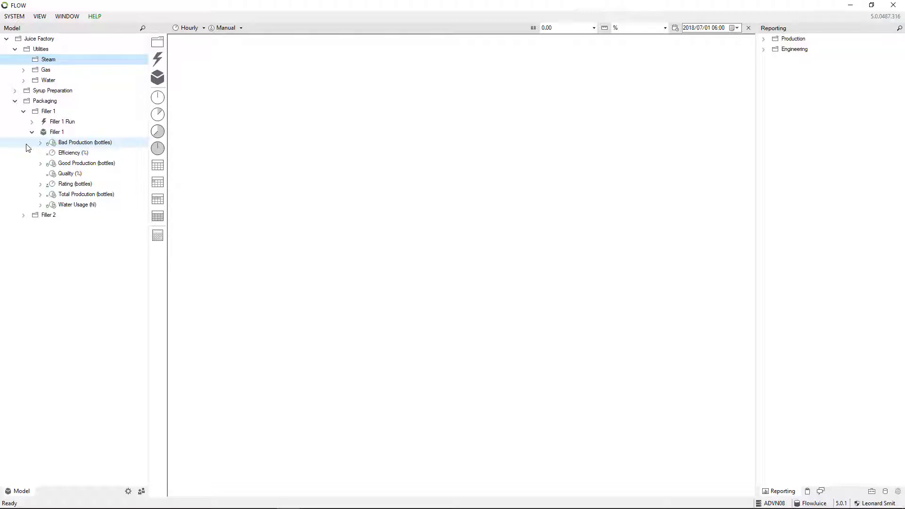
pyautogui.click(23, 112)
pyautogui.click(15, 100)
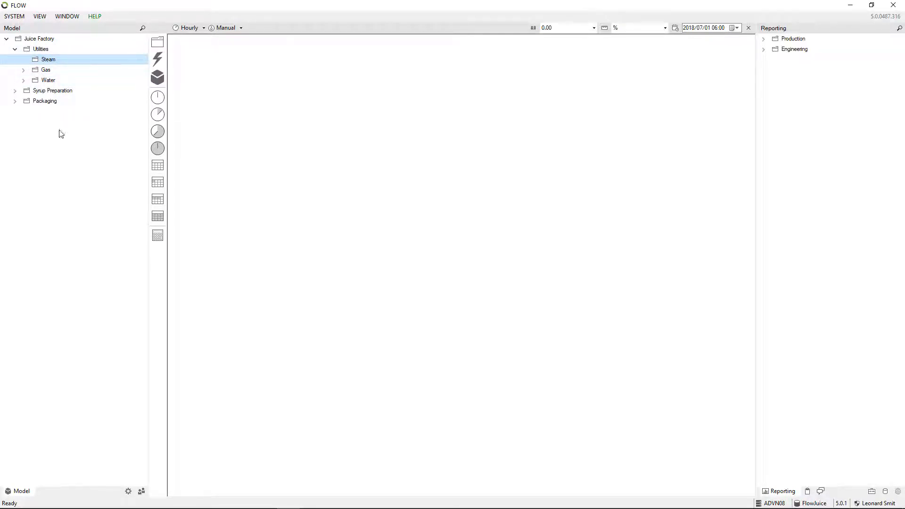
pyautogui.rightClick(43, 62)
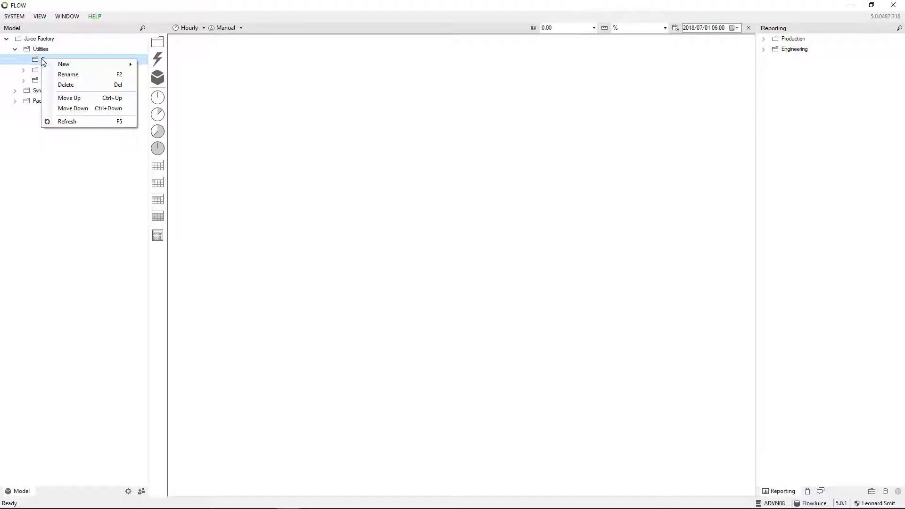
pyautogui.moveTo(71, 66)
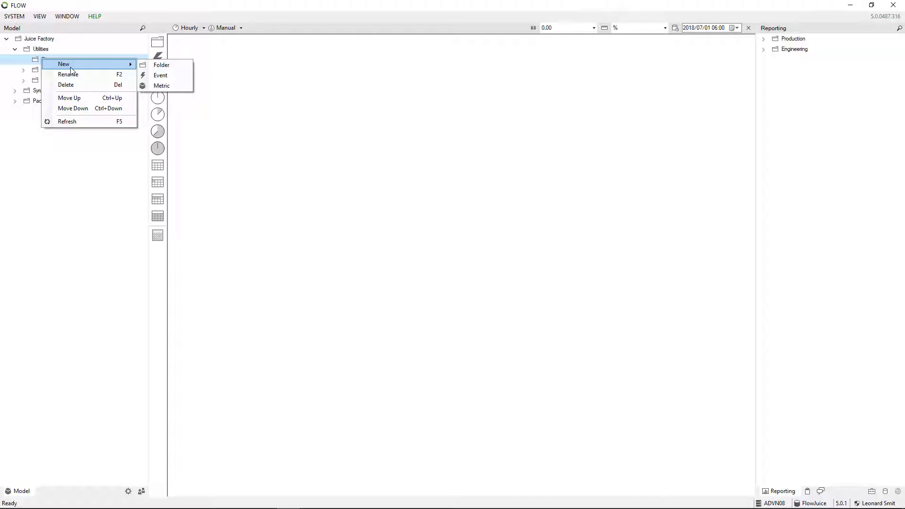
pyautogui.click(74, 221)
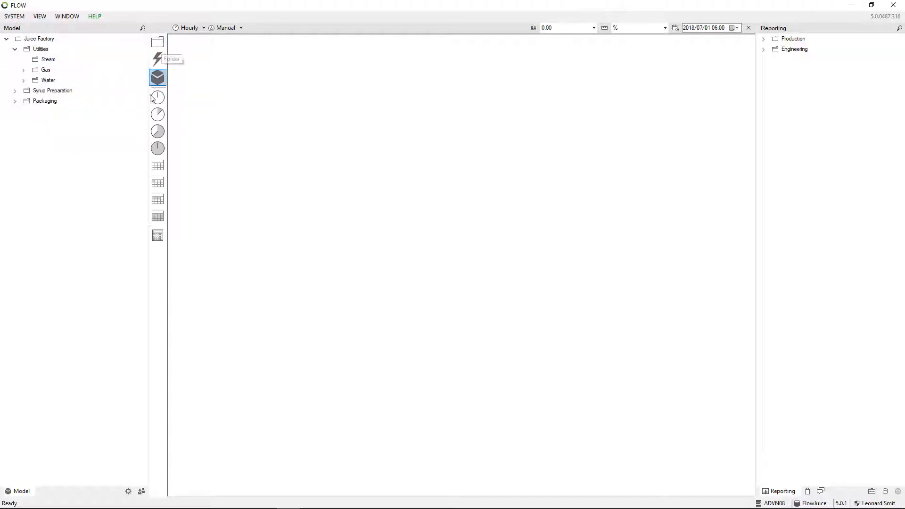
# - Create a folder called Boiler inside the Steam folder of the model
pyautogui.moveTo(160, 43); pyautogui.dragTo(59, 62)
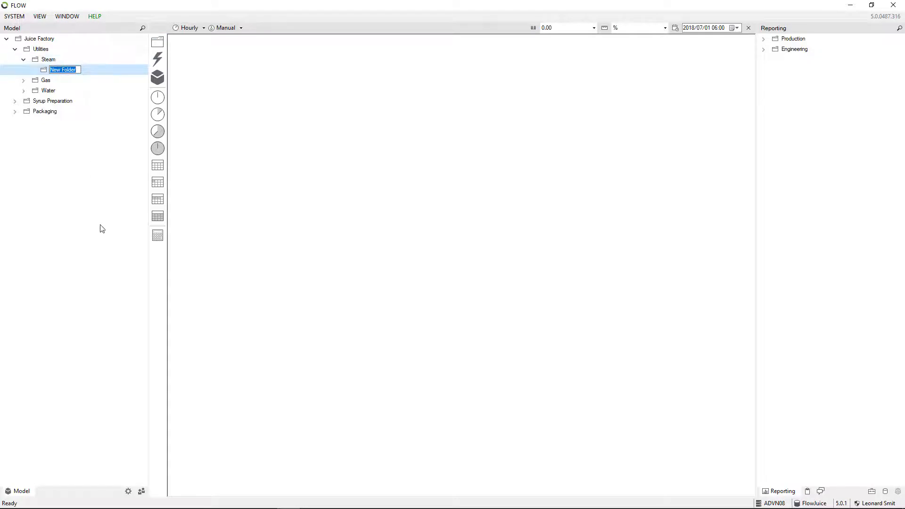
pyautogui.write('Boiler')
pyautogui.press('Return')
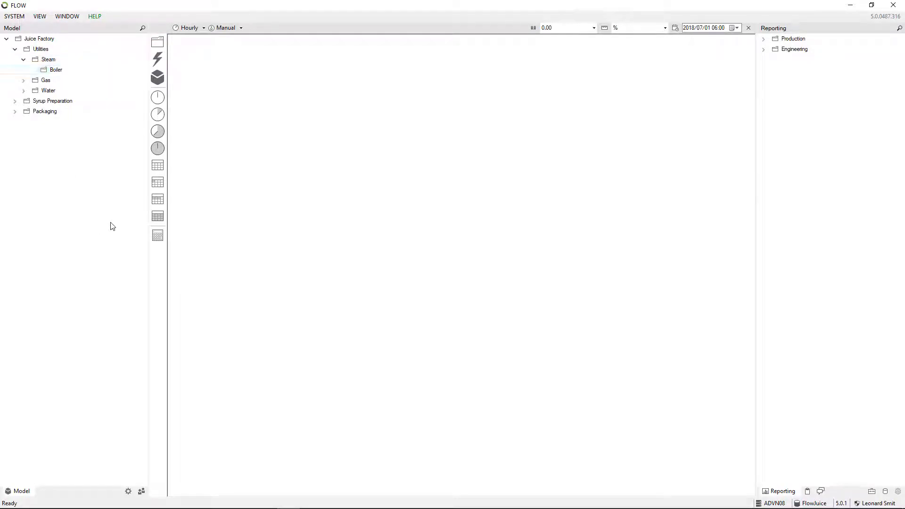
# - Add a metric to the new Boiler folder and name it "Boiler production"
pyautogui.moveTo(158, 77); pyautogui.dragTo(71, 70)
pyautogui.press('End')
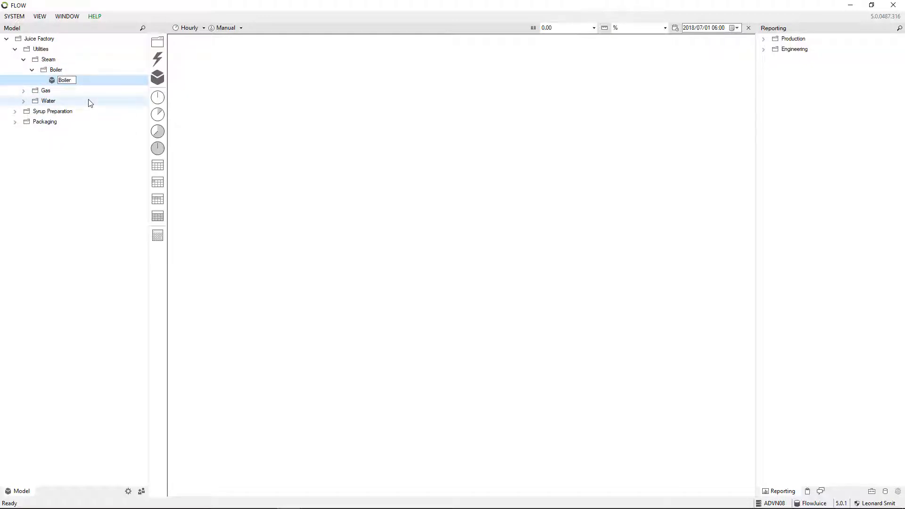
pyautogui.write('production')
pyautogui.click(78, 164)
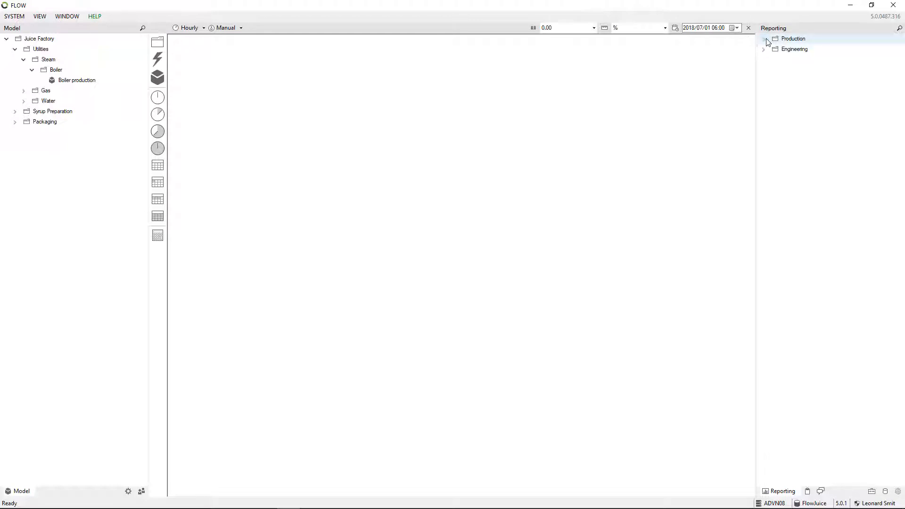
# - Examine which users in the Everyone group can access the Production reporting folder, and close its access settings
pyautogui.doubleClick(791, 39)
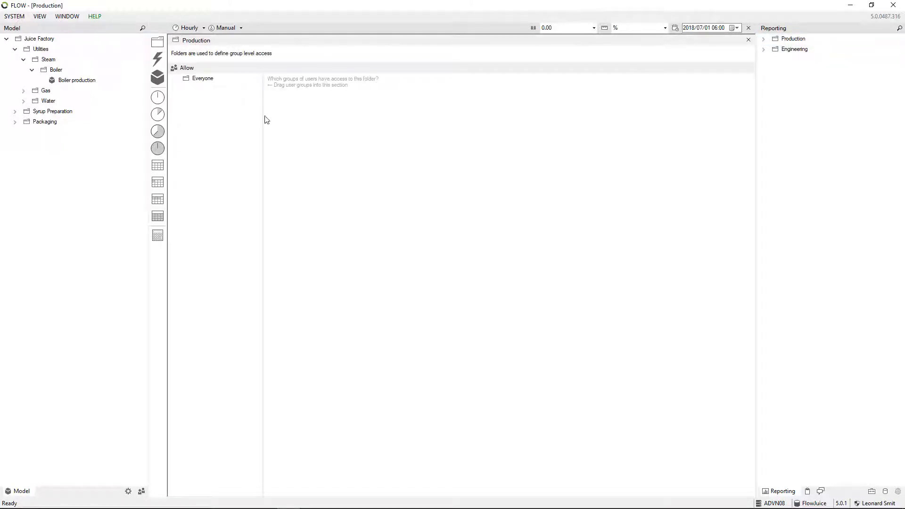
pyautogui.click(217, 82)
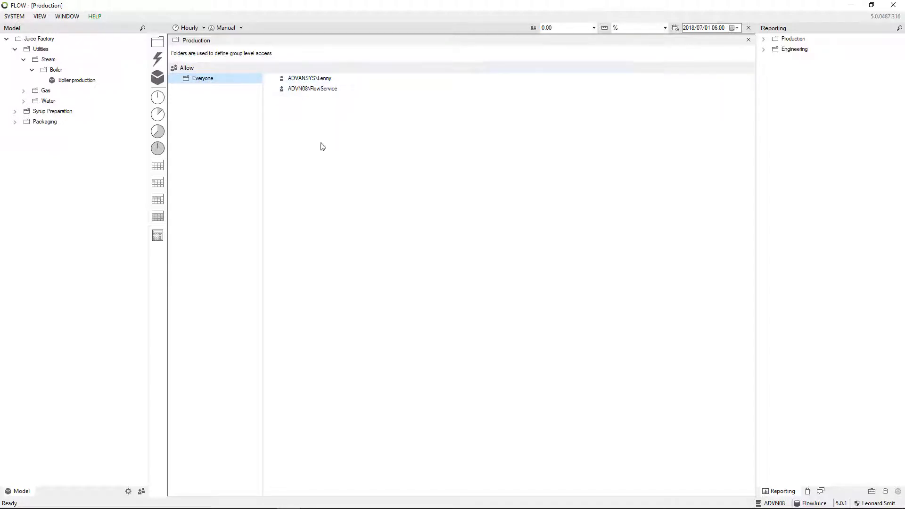
pyautogui.click(748, 42)
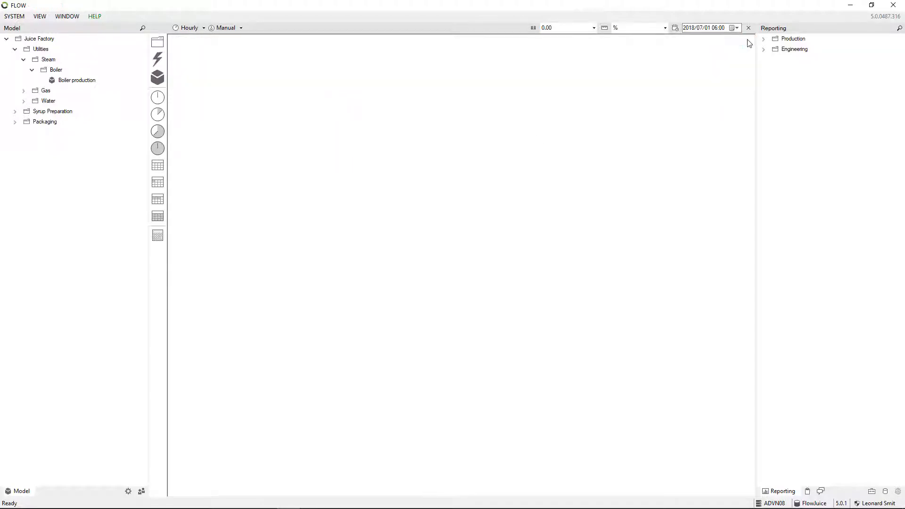
# - Look at the Packaging dashboards nested in the Production reporting folder, and collapse the folders again
pyautogui.click(763, 38)
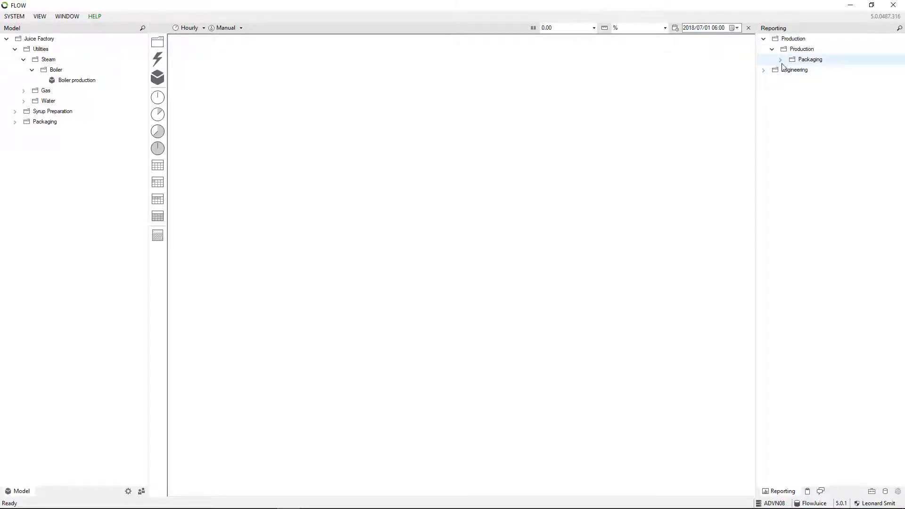
pyautogui.click(780, 60)
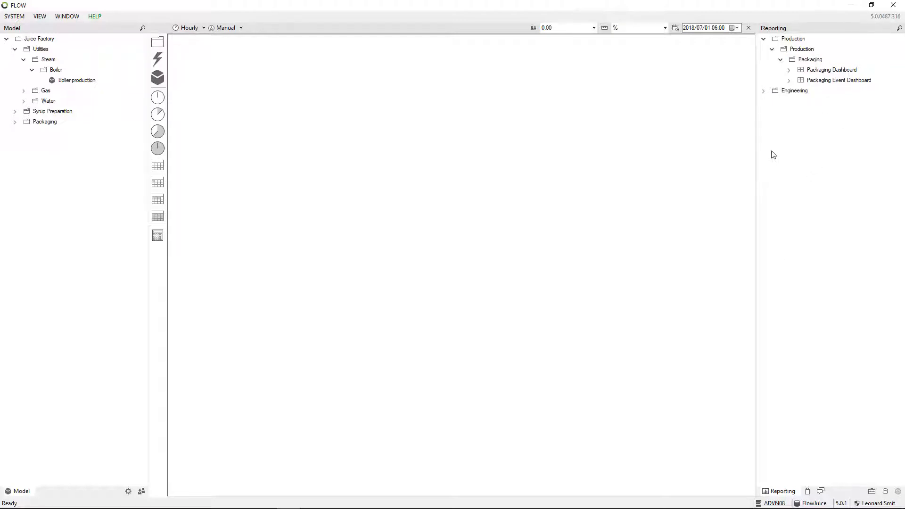
pyautogui.click(780, 59)
pyautogui.click(771, 49)
pyautogui.click(763, 39)
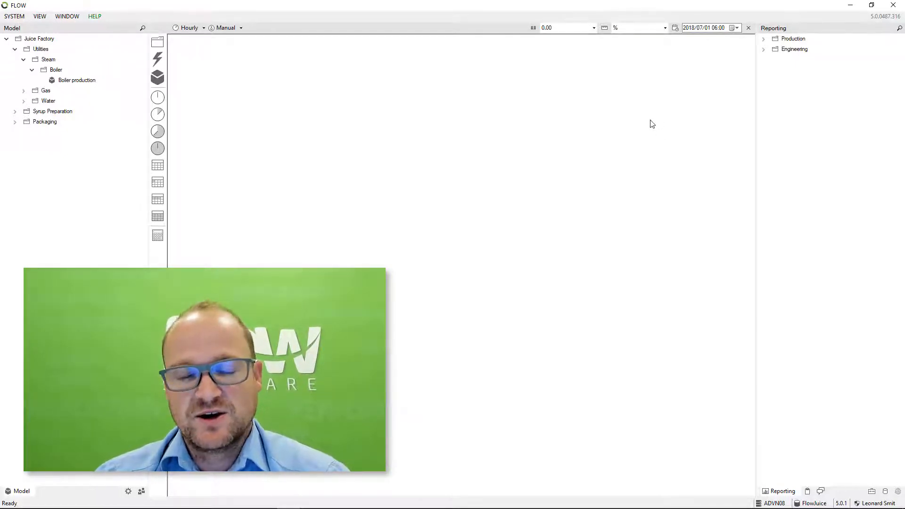
# - Review the settings of the Production calendar in the Toolbox, and close them
pyautogui.click(872, 490)
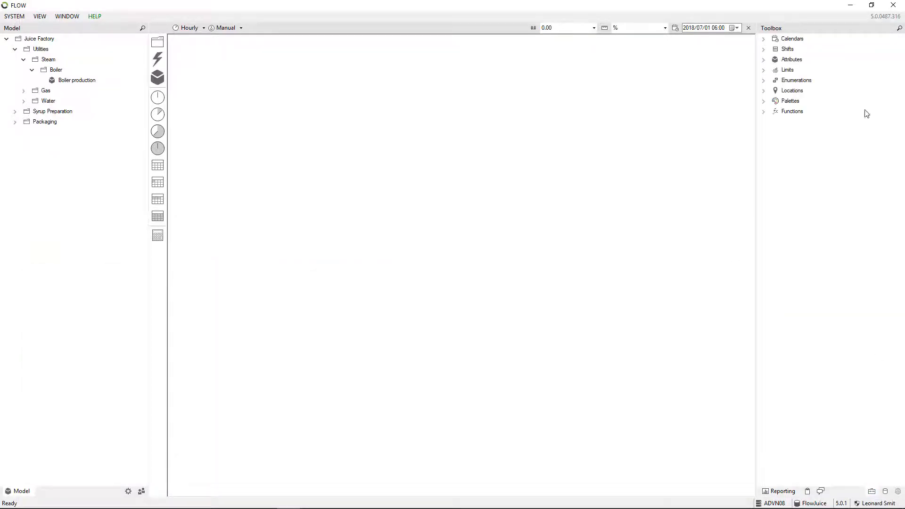
pyautogui.click(765, 41)
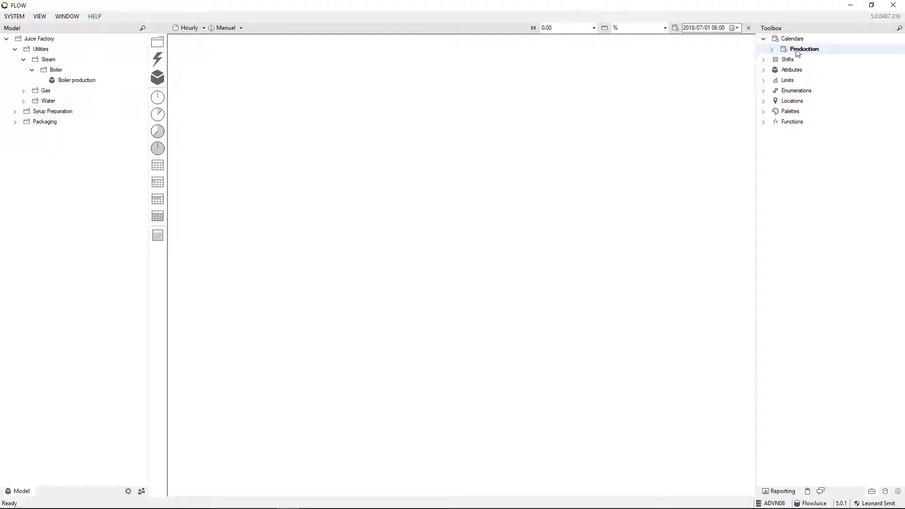
pyautogui.doubleClick(803, 50)
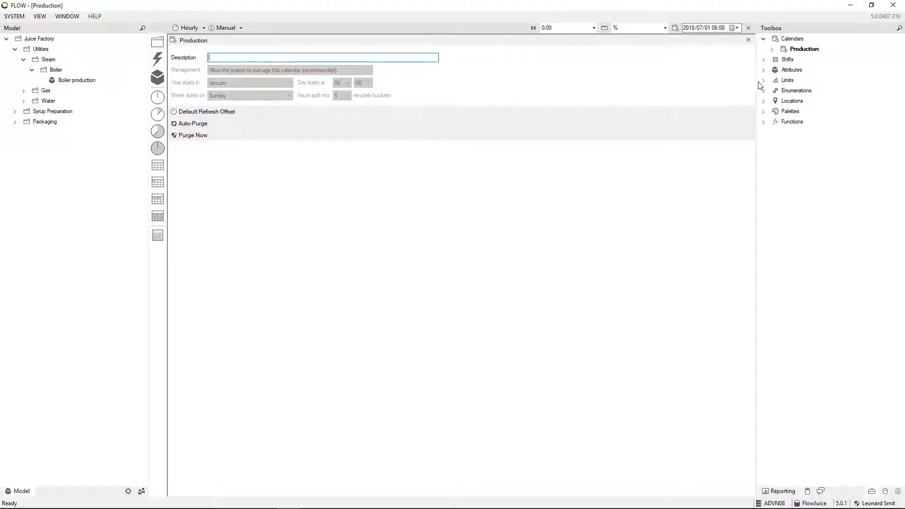
pyautogui.click(748, 39)
pyautogui.rightClick(791, 41)
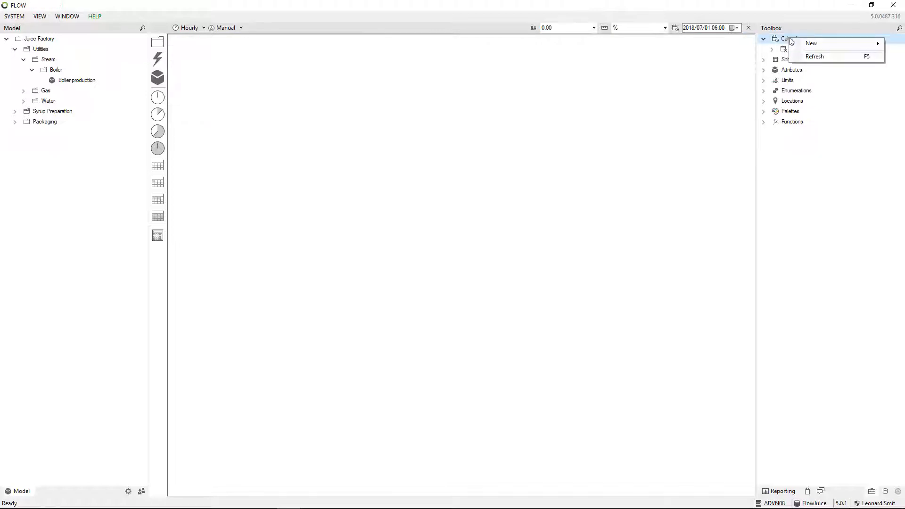
pyautogui.moveTo(811, 47)
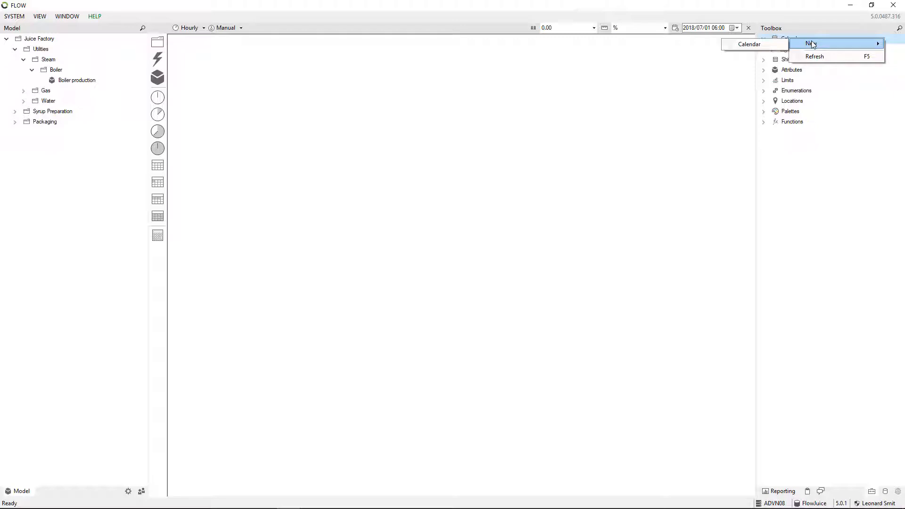
pyautogui.click(636, 144)
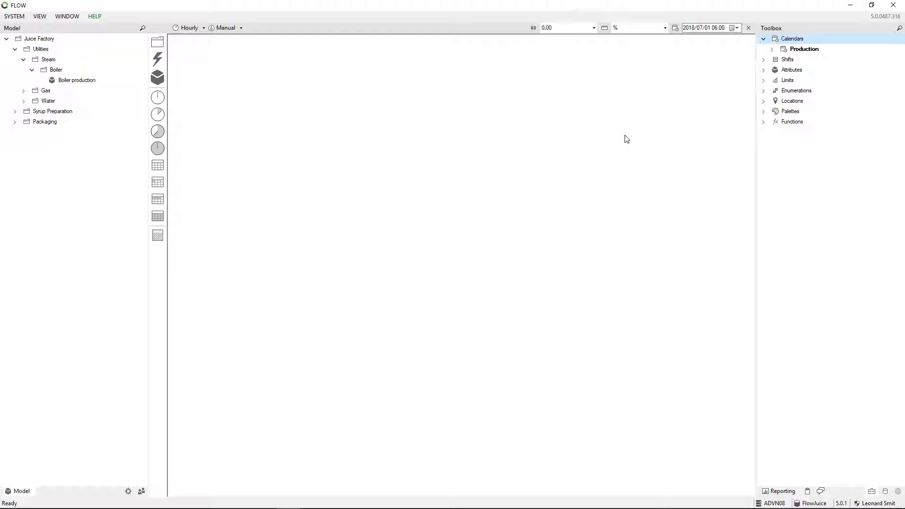
pyautogui.click(772, 50)
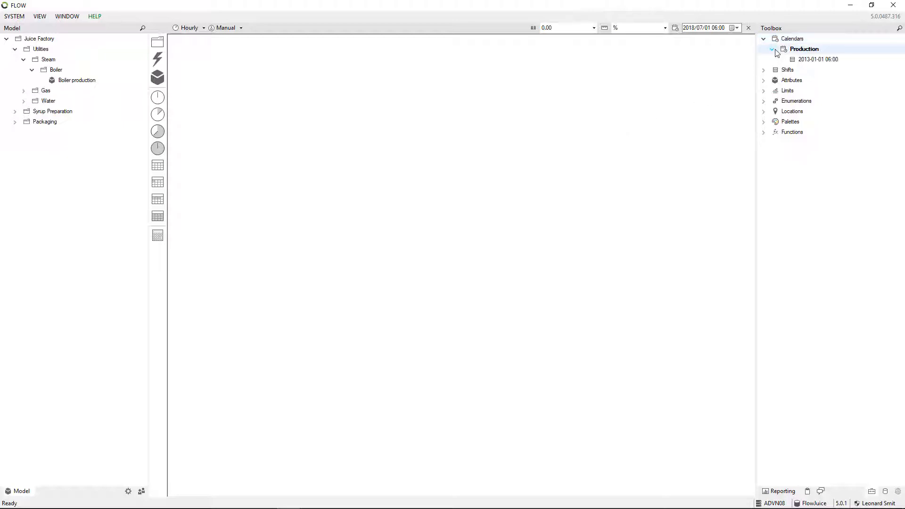
pyautogui.doubleClick(816, 59)
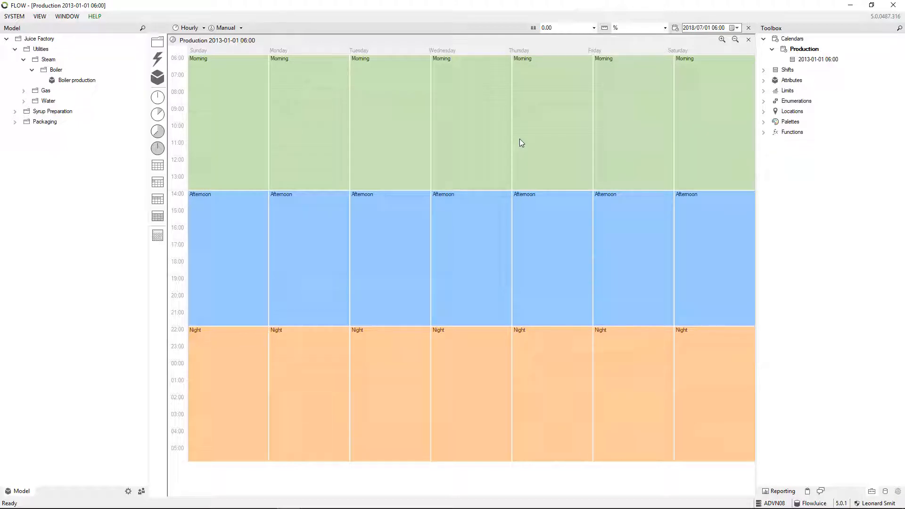
pyautogui.click(748, 41)
pyautogui.click(771, 49)
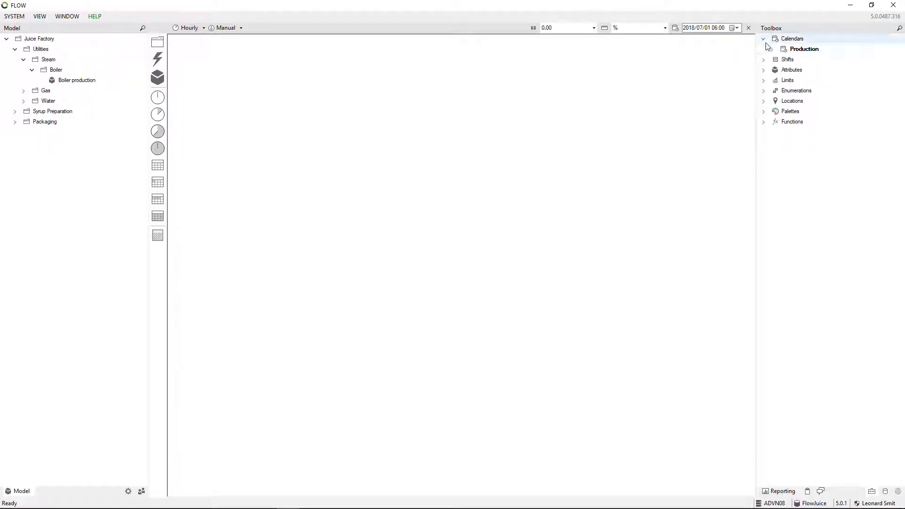
pyautogui.click(763, 39)
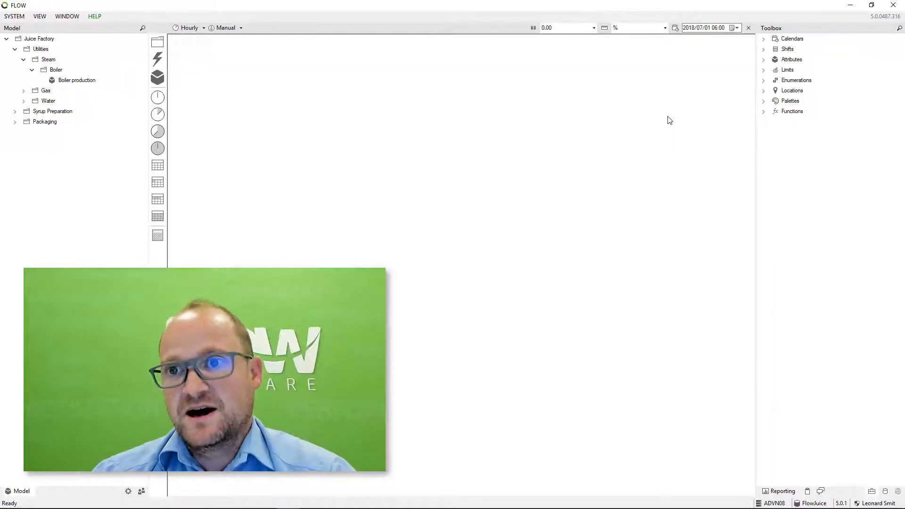
# - Show the integration data sources and review which vendor types are offered for a new data source, without creating one
pyautogui.click(886, 491)
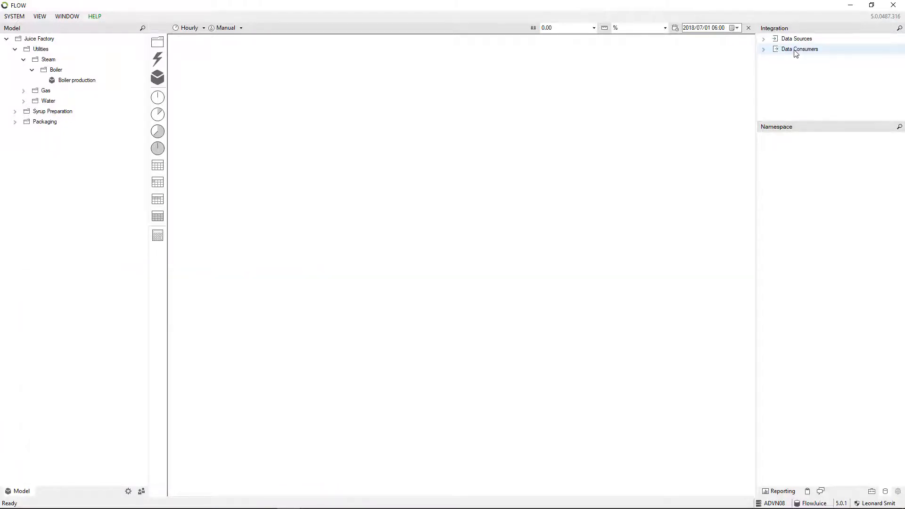
pyautogui.click(764, 39)
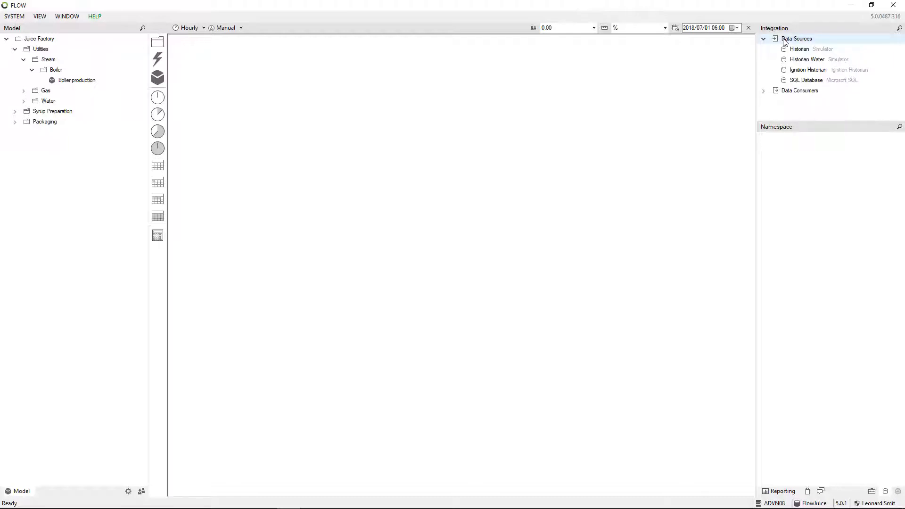
pyautogui.rightClick(784, 41)
pyautogui.moveTo(806, 45)
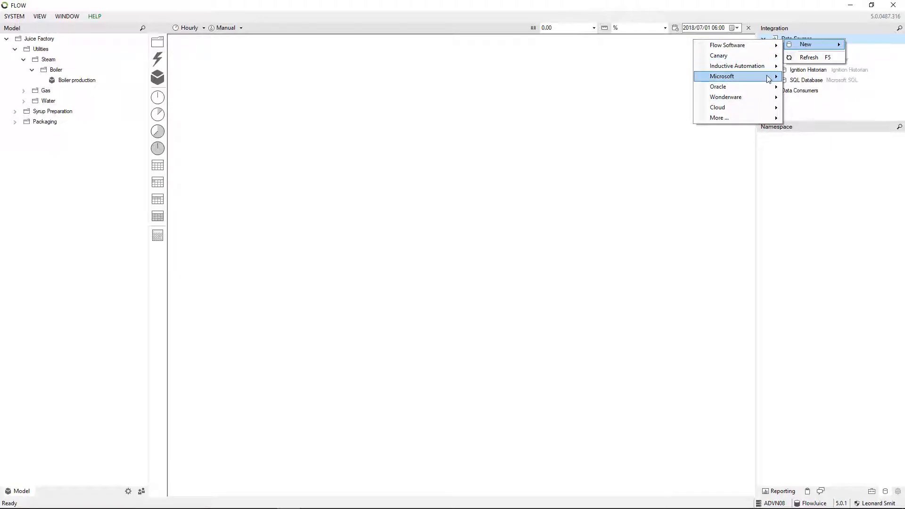
pyautogui.moveTo(769, 78)
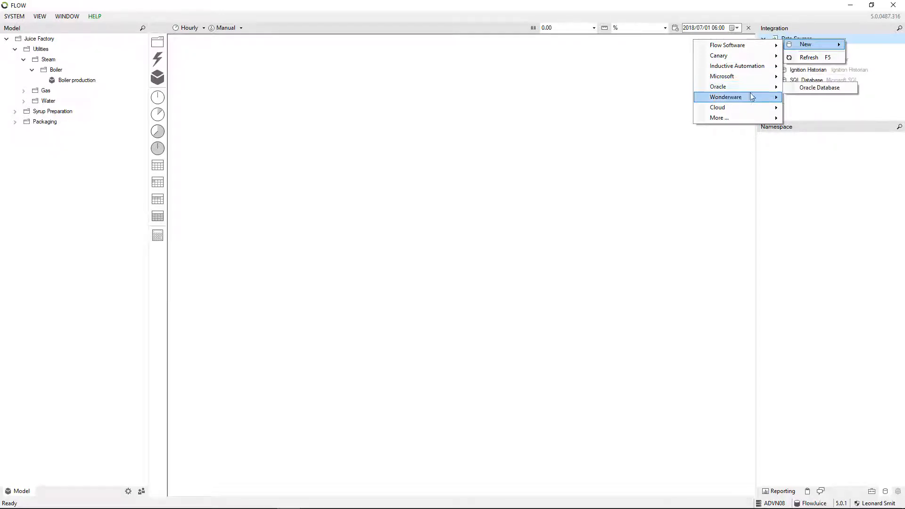
pyautogui.moveTo(752, 97)
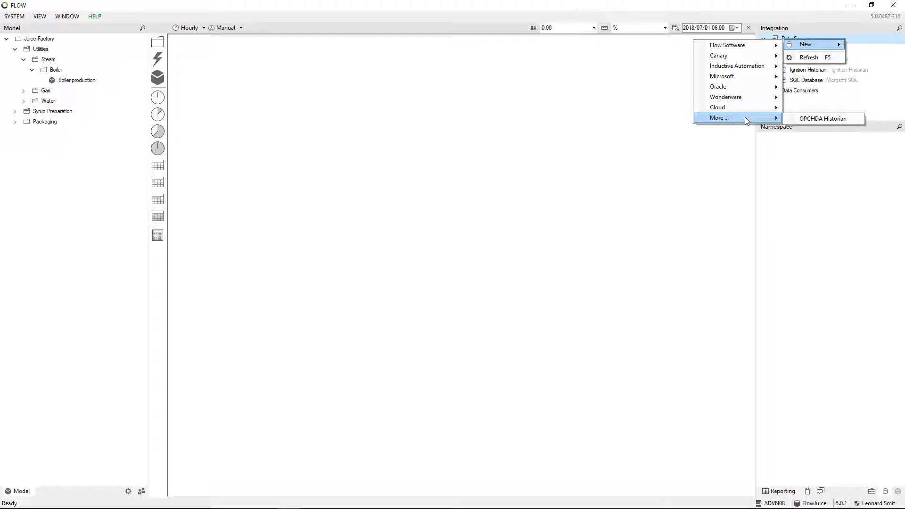
pyautogui.click(688, 120)
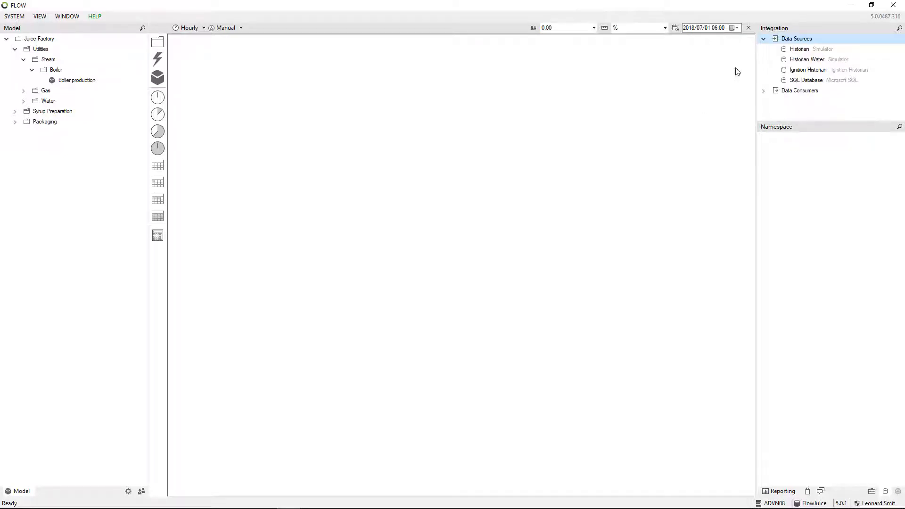
# - Browse the Historian data source's namespace to the Boiler tags in The Juice Factory's Utilities folder
pyautogui.click(808, 52)
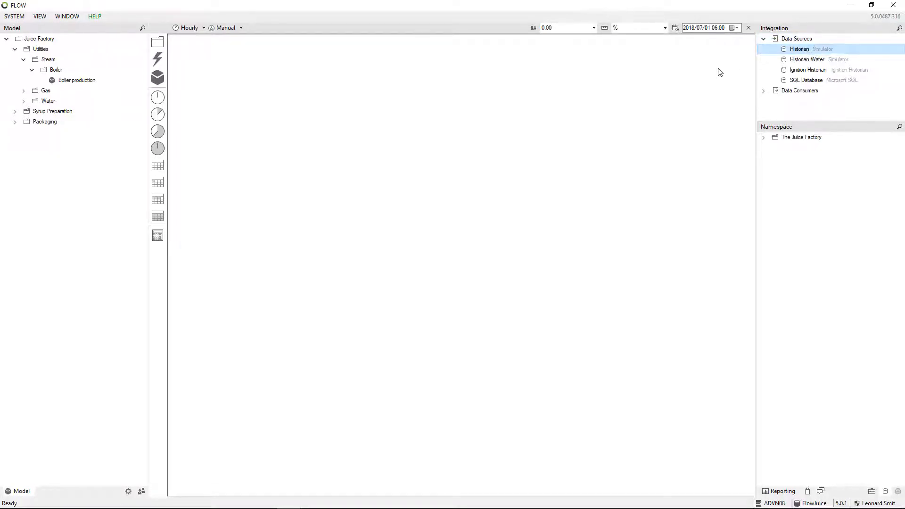
pyautogui.click(763, 137)
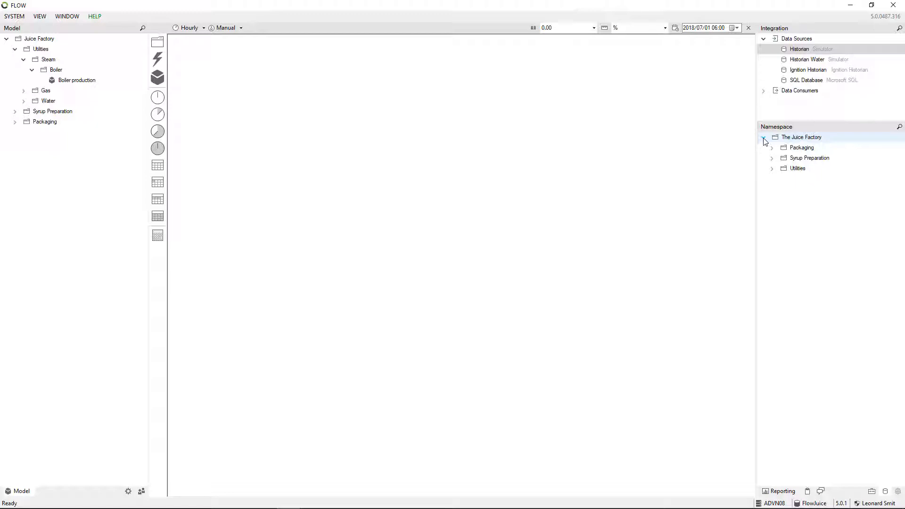
pyautogui.click(772, 169)
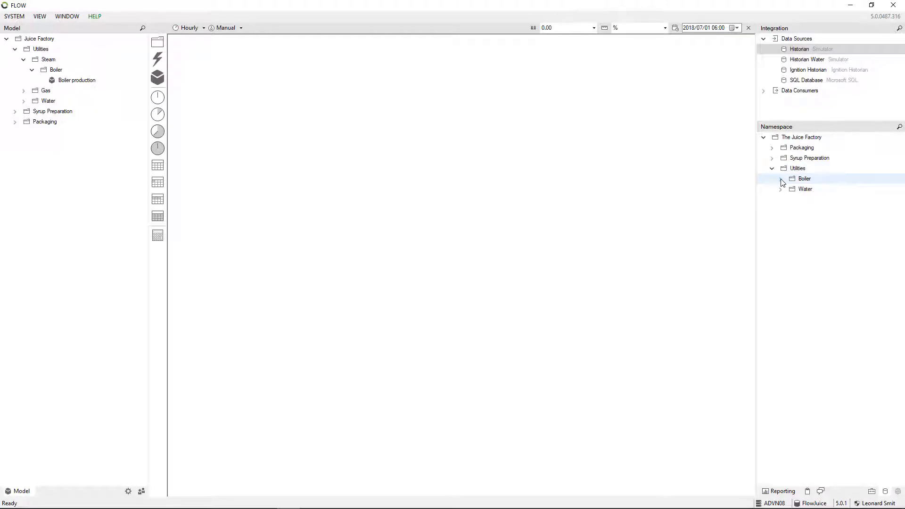
pyautogui.click(780, 179)
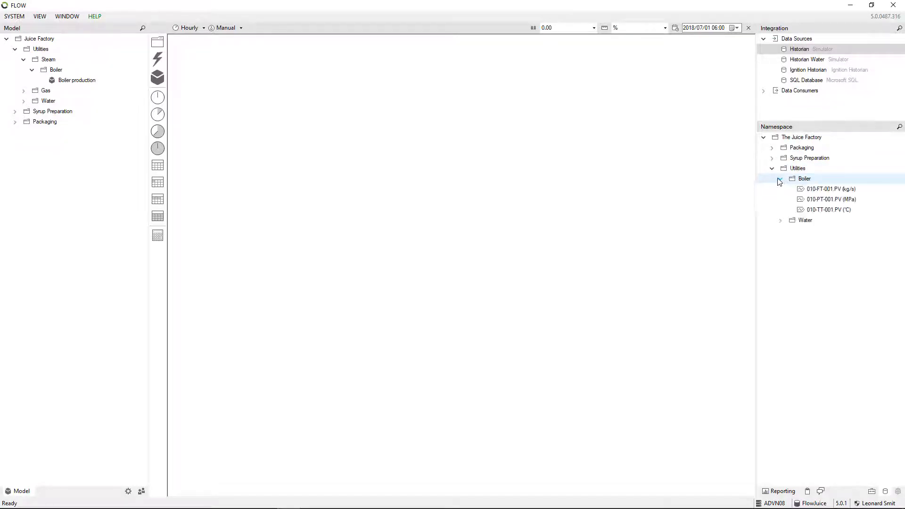
# - Preview the trend of the Boiler tag 010-FT-001.PV with the start date moved to 2018-10-27, and close the preview
pyautogui.click(824, 189)
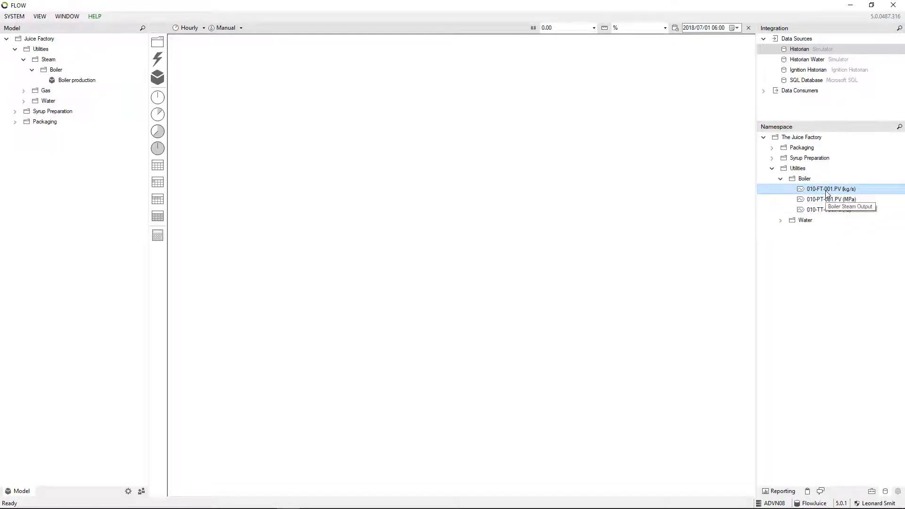
pyautogui.doubleClick(826, 190)
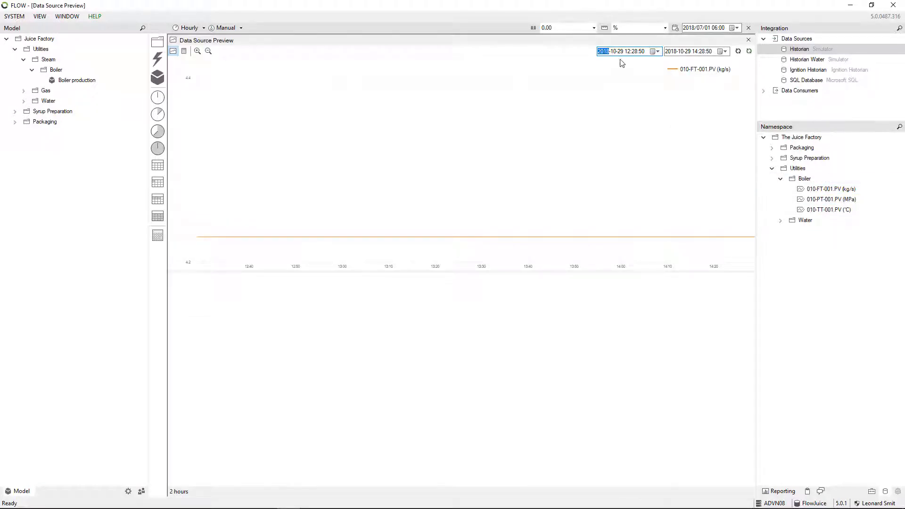
pyautogui.click(620, 52)
pyautogui.click(738, 50)
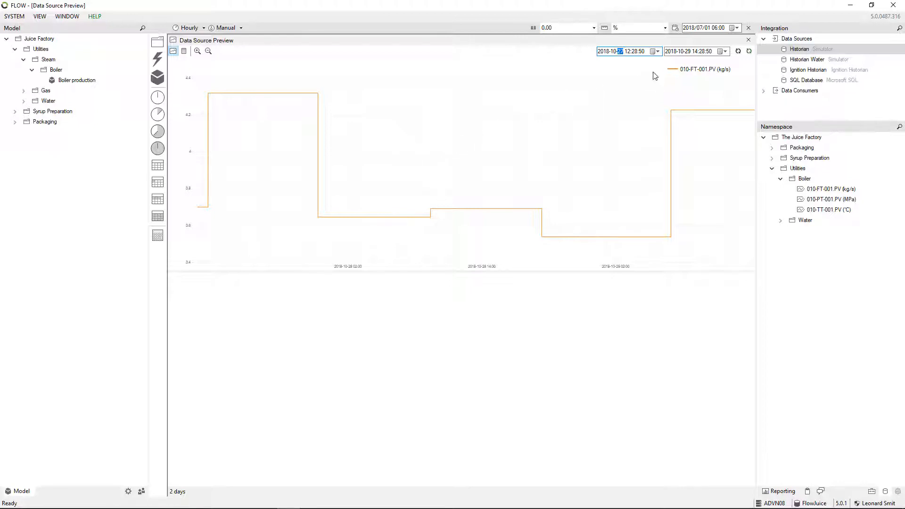
pyautogui.click(749, 40)
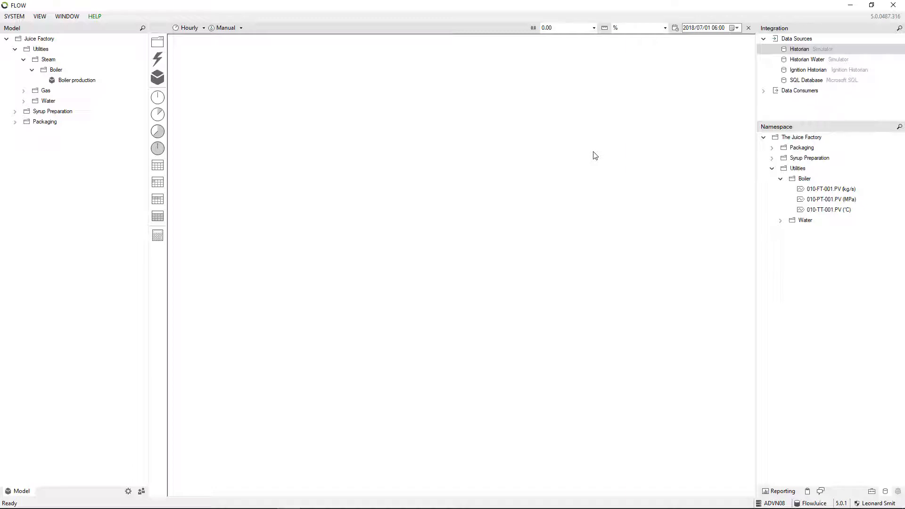
# - Add the Boiler tag 010-FT-001.PV to the Boiler production metric as an hourly measure, keeping the tag name and the Hourly interval
pyautogui.click(824, 191)
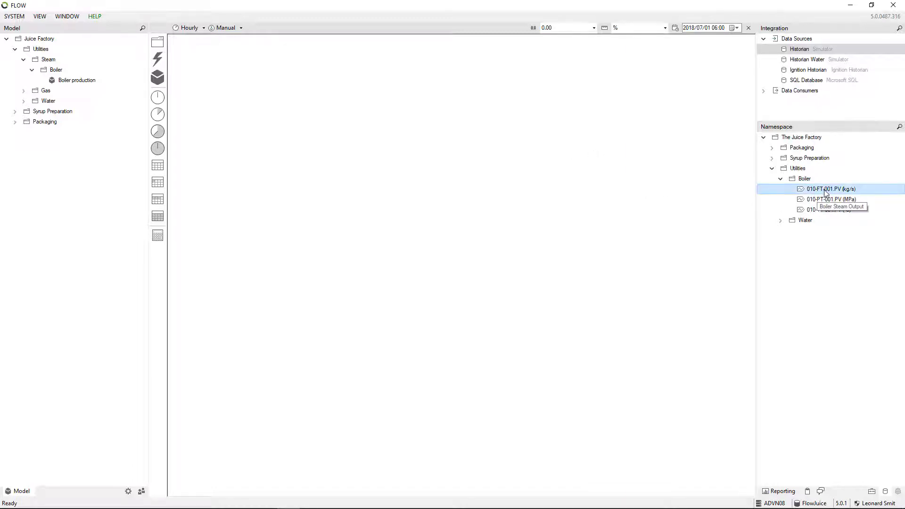
pyautogui.moveTo(839, 189); pyautogui.dragTo(86, 84)
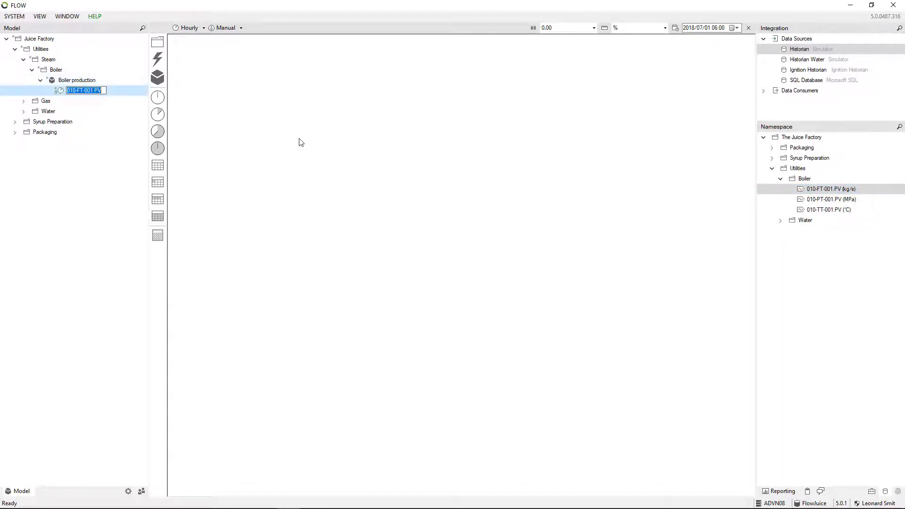
pyautogui.press('Return')
pyautogui.click(204, 28)
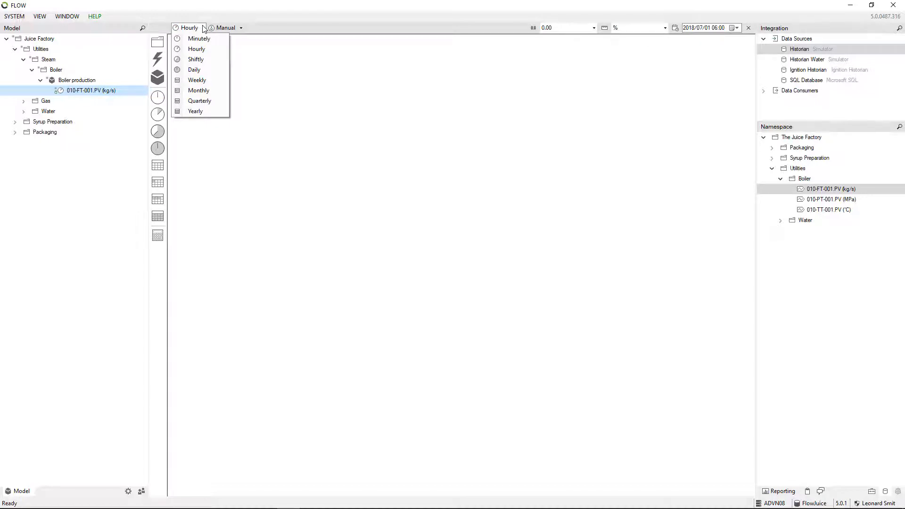
pyautogui.click(204, 28)
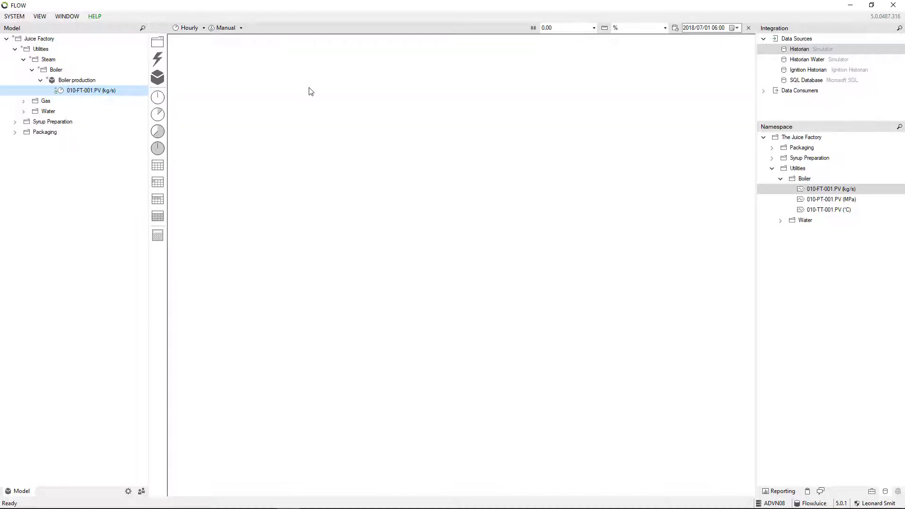
# - Review the retrieval settings of the 010-FT-001.PV measure and its aggregation options, keeping Average
pyautogui.doubleClick(86, 91)
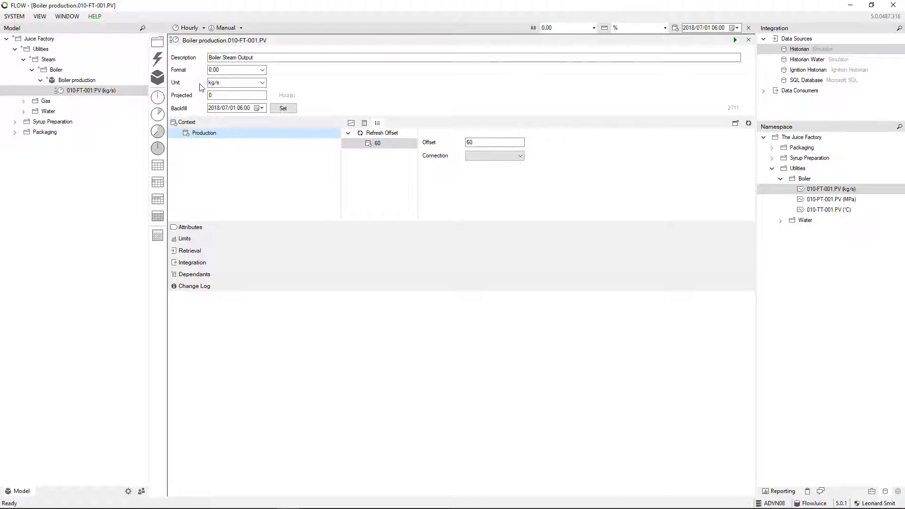
pyautogui.click(208, 255)
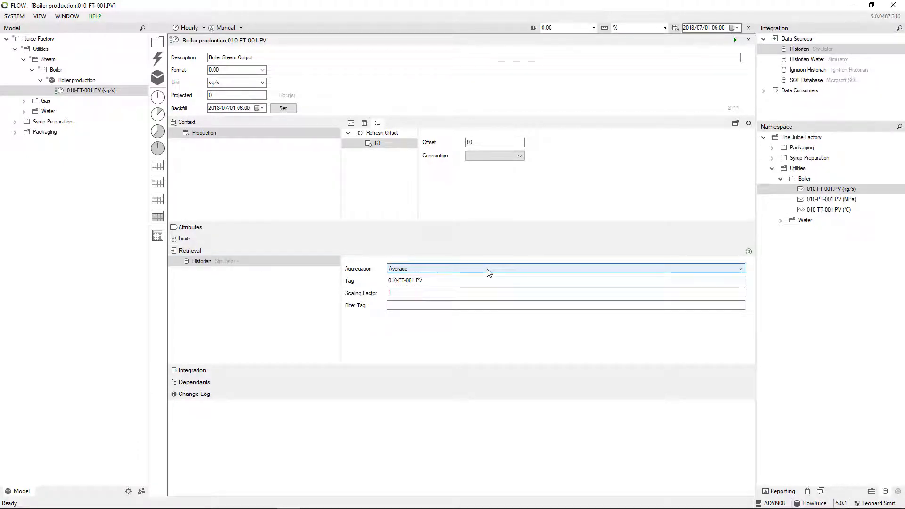
pyautogui.click(740, 268)
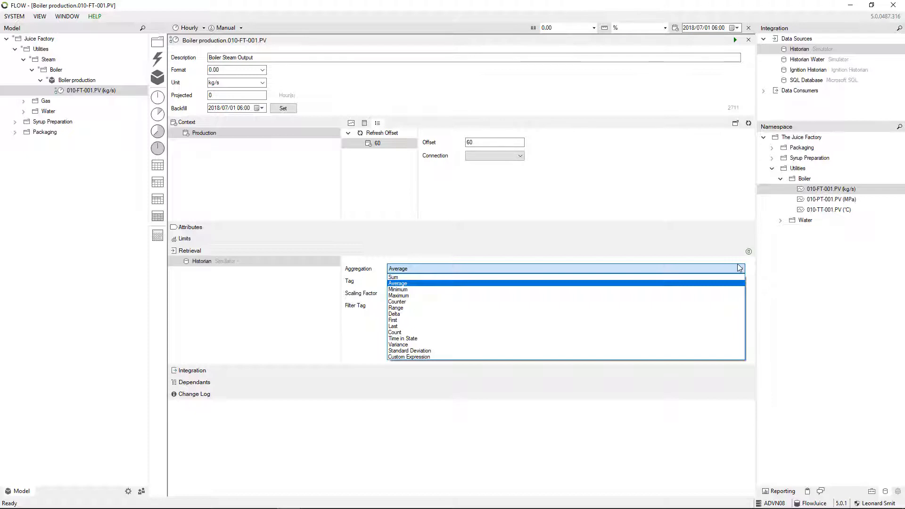
pyautogui.click(312, 296)
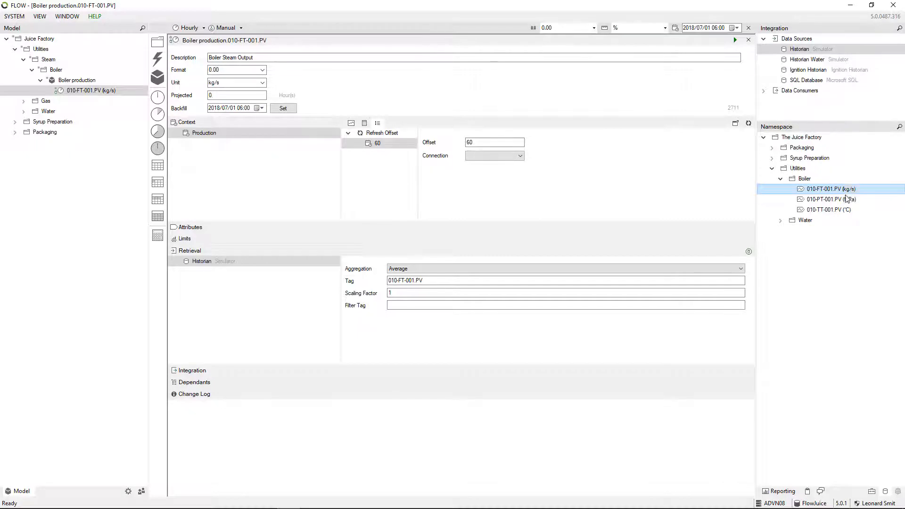
# - Set the 010-FT-001.PV measure's scaling factor to 3.6 and its unit to t/h
pyautogui.click(395, 293)
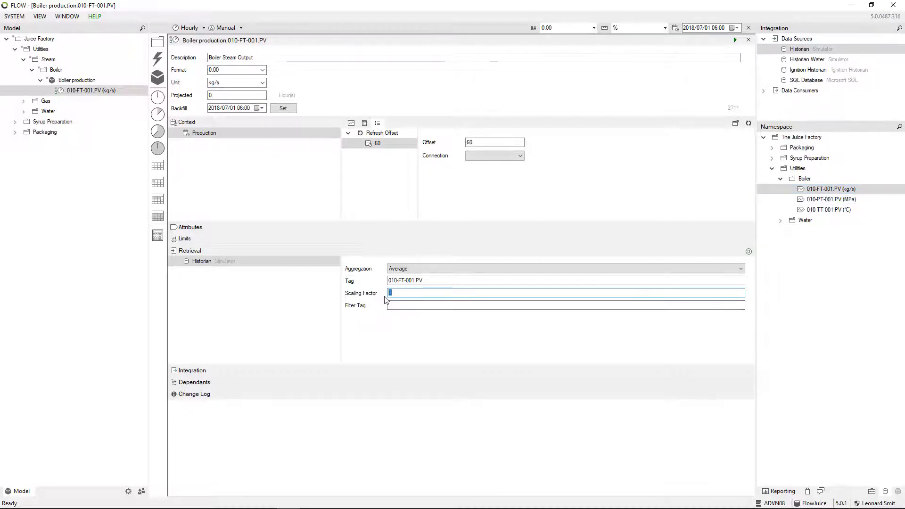
pyautogui.write('3.6')
pyautogui.click(447, 281)
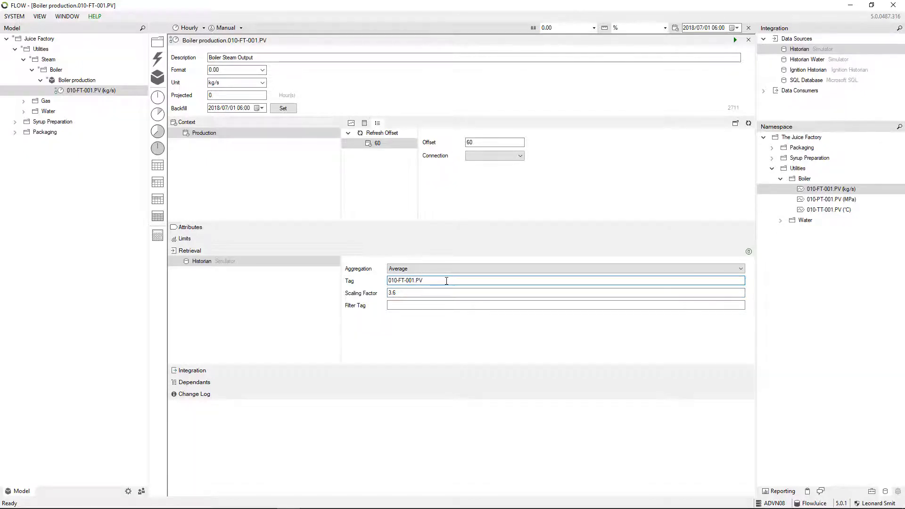
pyautogui.click(228, 84)
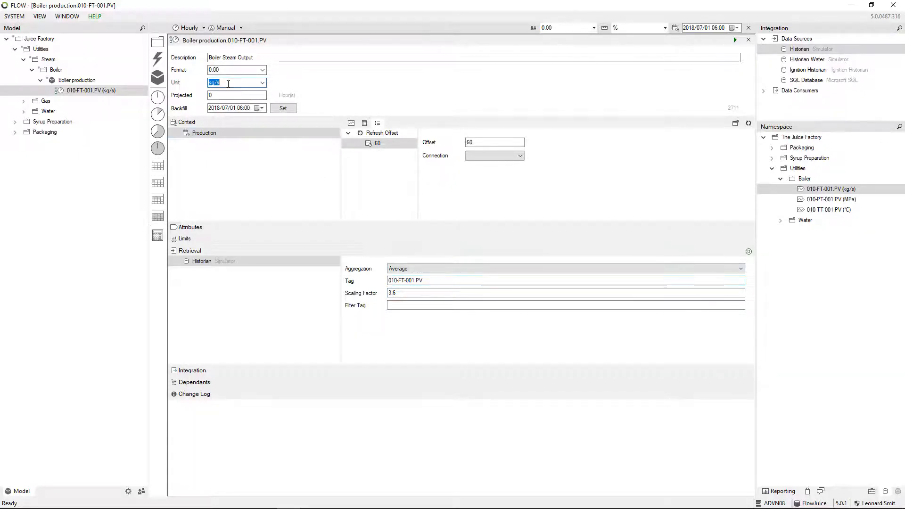
pyautogui.write('t/h')
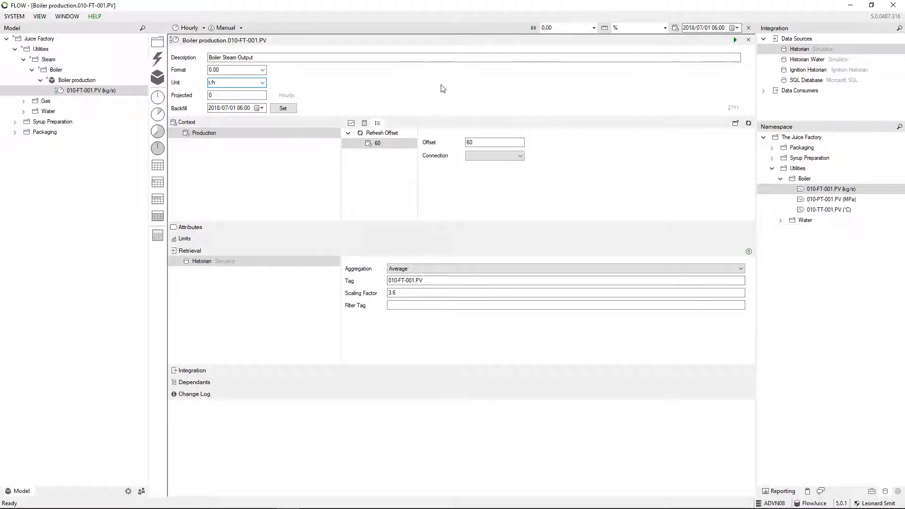
# - Deploy the 010-FT-001.PV measure and display its refreshed production values as a chart
pyautogui.click(736, 41)
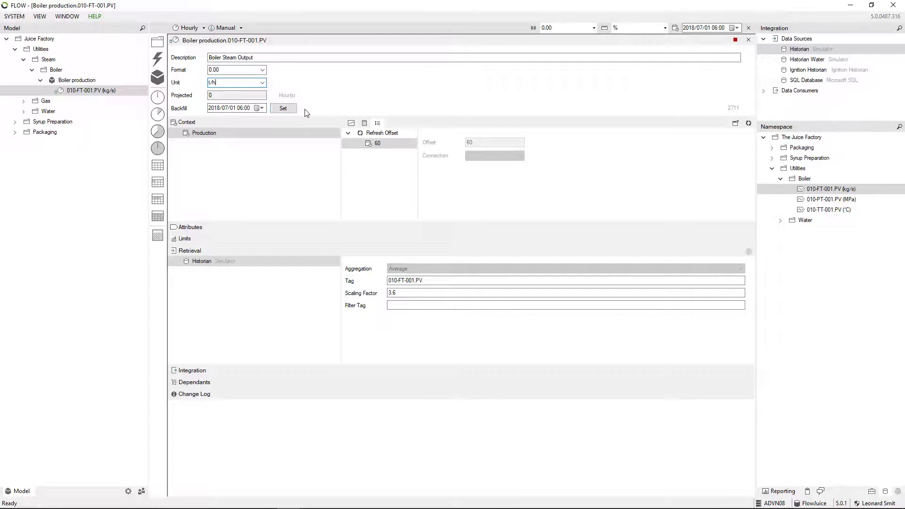
pyautogui.click(351, 124)
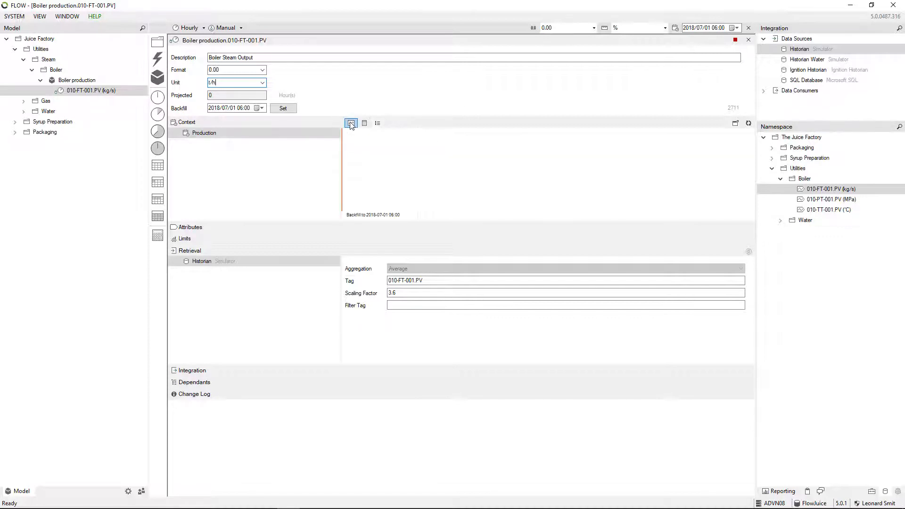
pyautogui.click(748, 124)
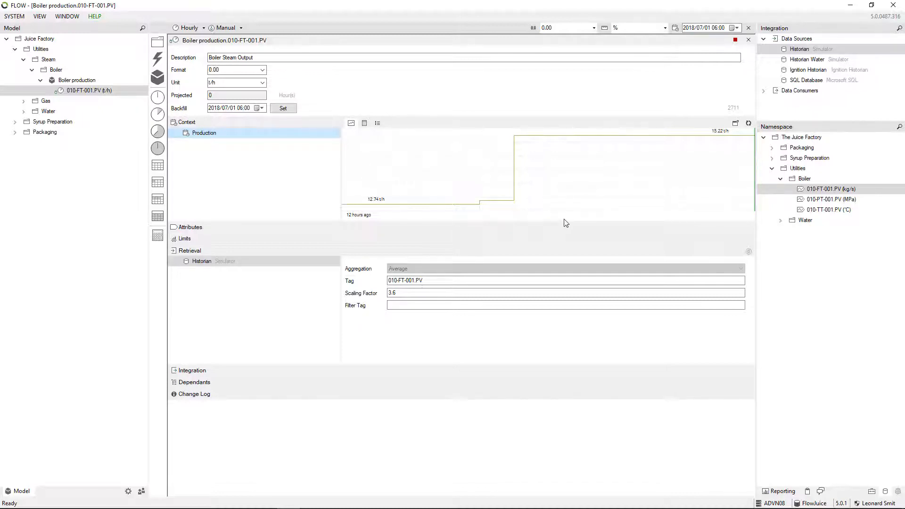
# - Compare the hourly measure with the raw 010-FT-001.PV tag in a preview starting on 2018-10-27, and close the preview and the measure
pyautogui.click(735, 125)
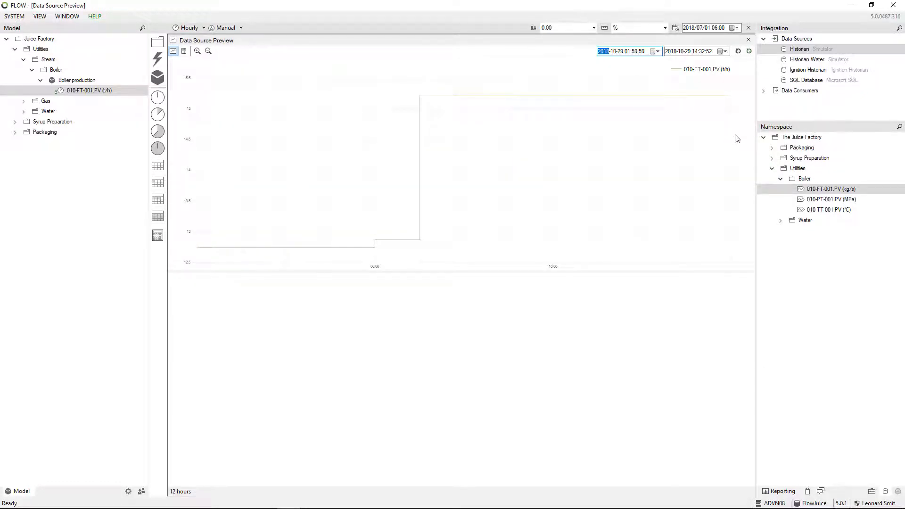
pyautogui.click(824, 191)
pyautogui.moveTo(828, 191); pyautogui.dragTo(449, 319)
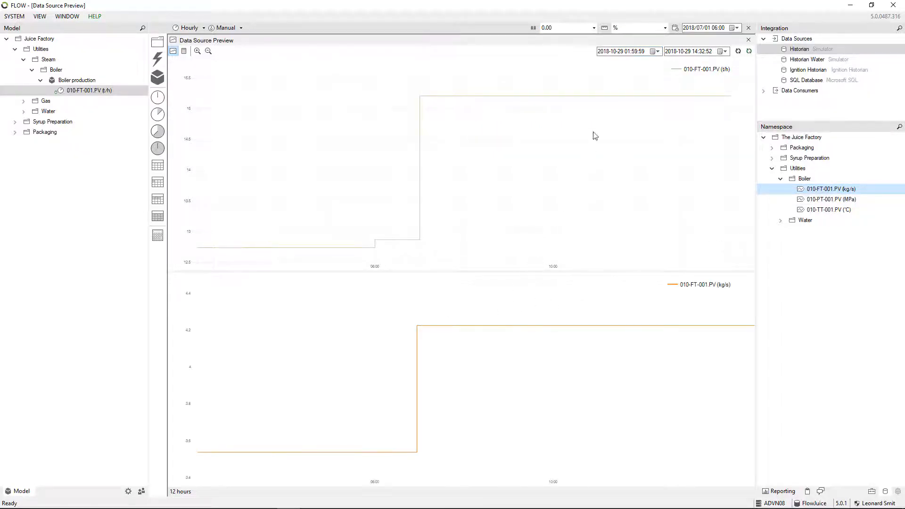
pyautogui.click(620, 52)
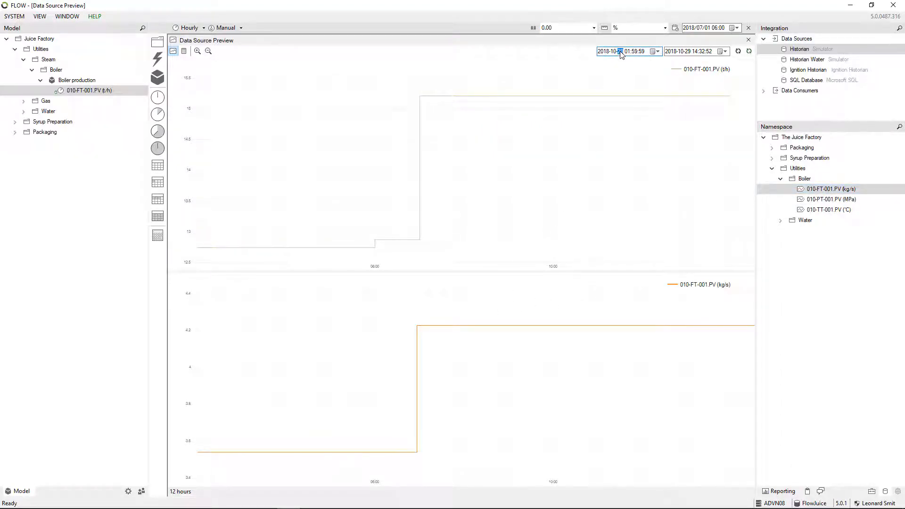
pyautogui.write('27')
pyautogui.click(738, 51)
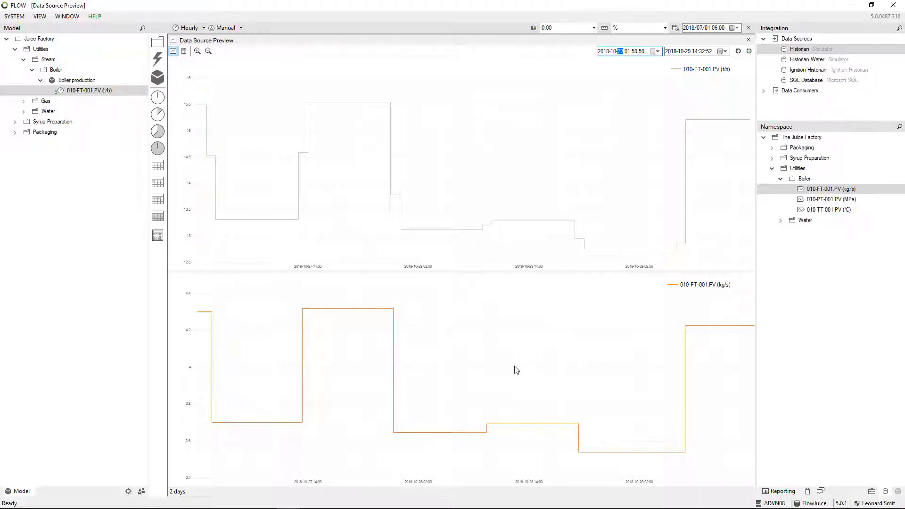
pyautogui.click(748, 40)
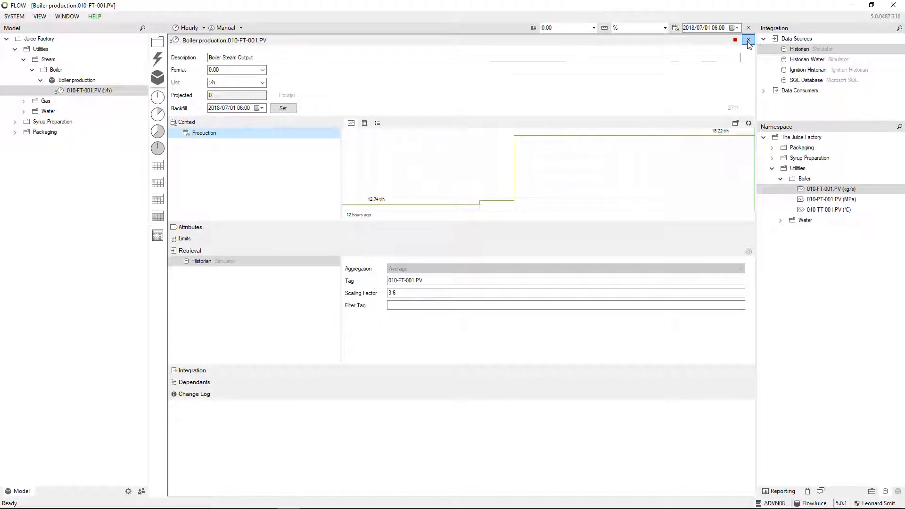
pyautogui.click(748, 40)
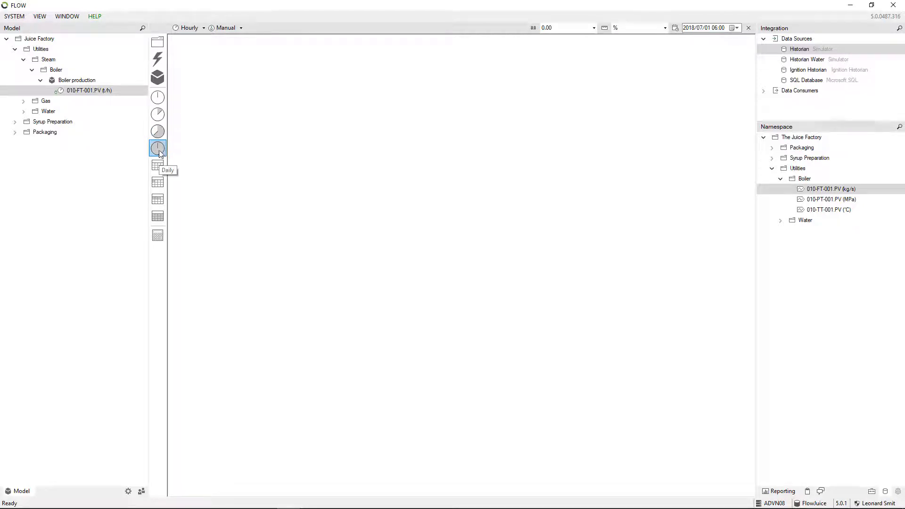
# - Derive hourly shift-to-date, day-to-date and week-to-date measures from 010-FT-001.PV, keeping the suggested STD, DTD and WTD names
pyautogui.click(55, 176)
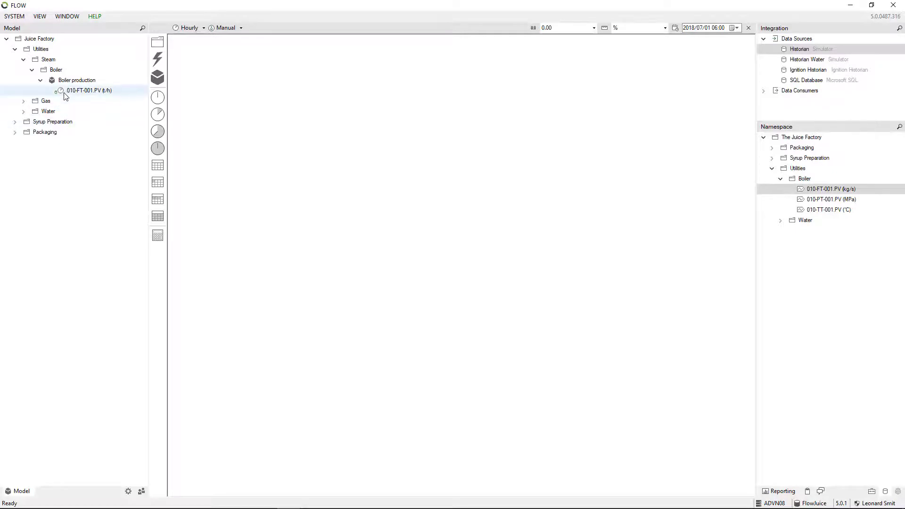
pyautogui.click(83, 96)
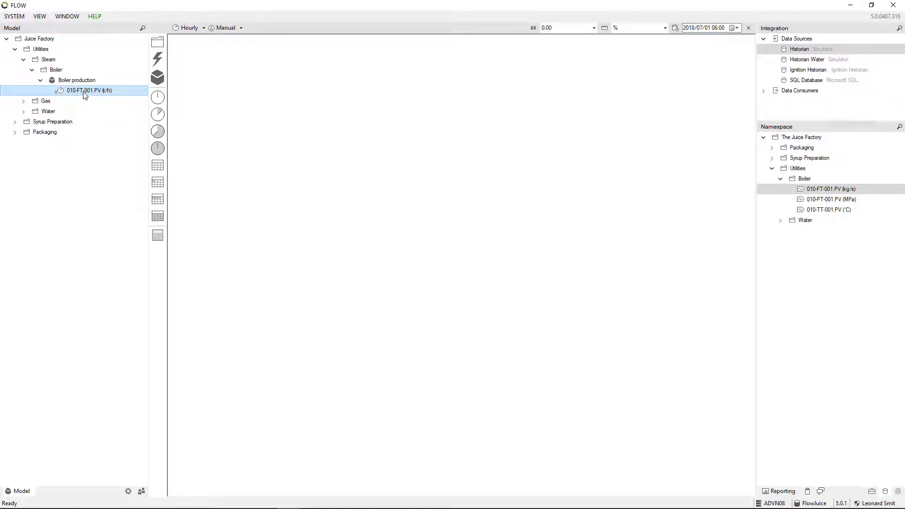
pyautogui.moveTo(73, 92); pyautogui.dragTo(159, 121)
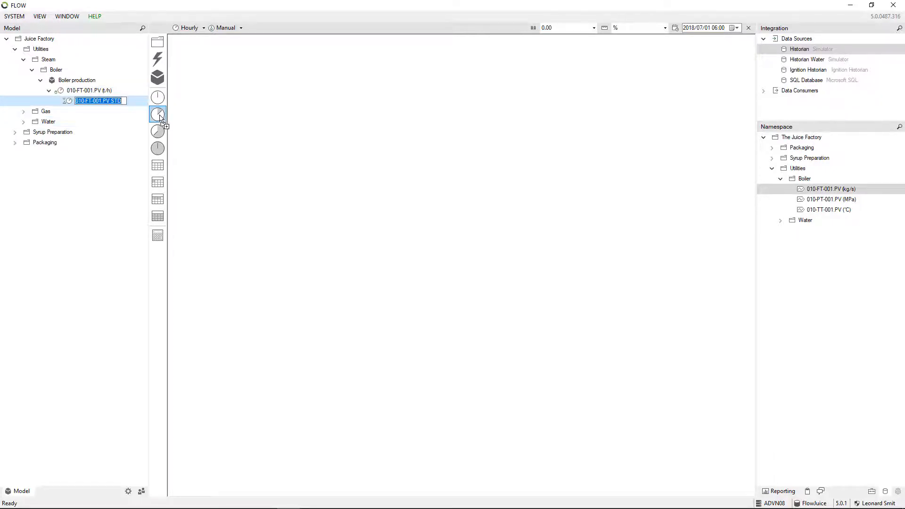
pyautogui.click(96, 229)
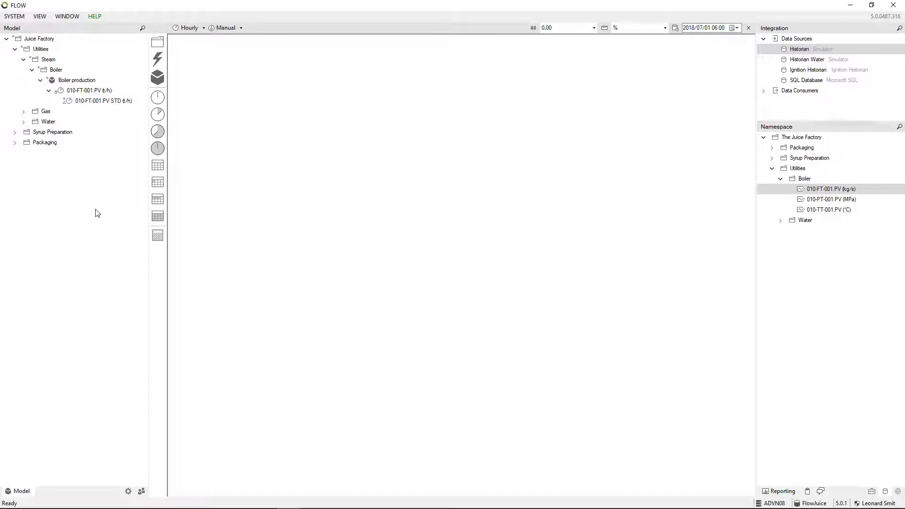
pyautogui.moveTo(78, 91); pyautogui.dragTo(160, 121)
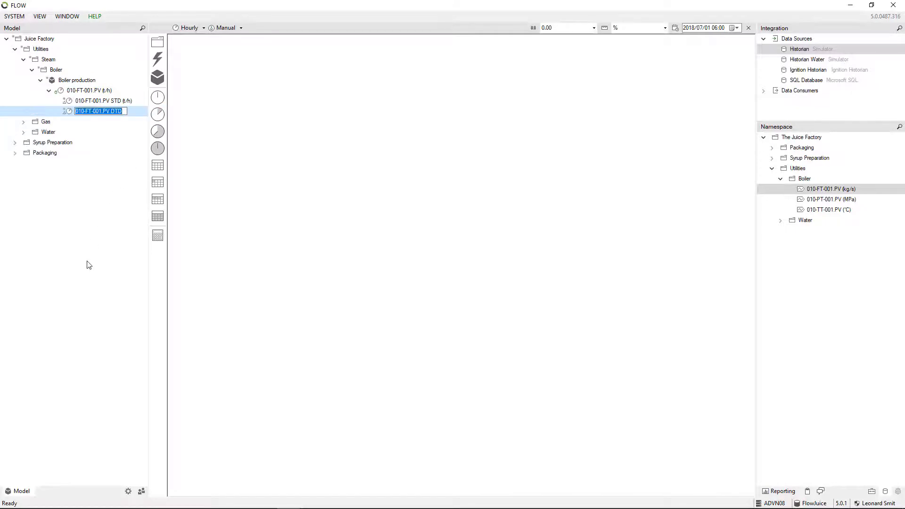
pyautogui.click(86, 277)
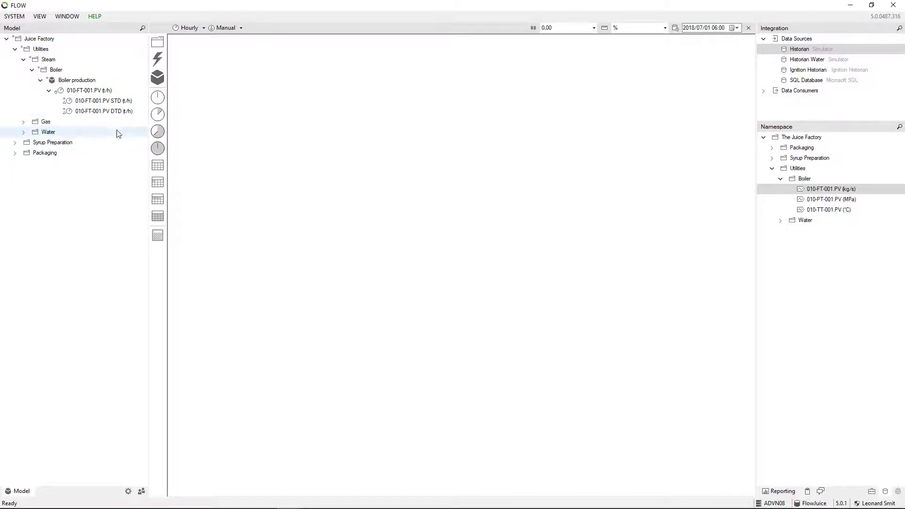
pyautogui.moveTo(89, 91); pyautogui.dragTo(158, 129)
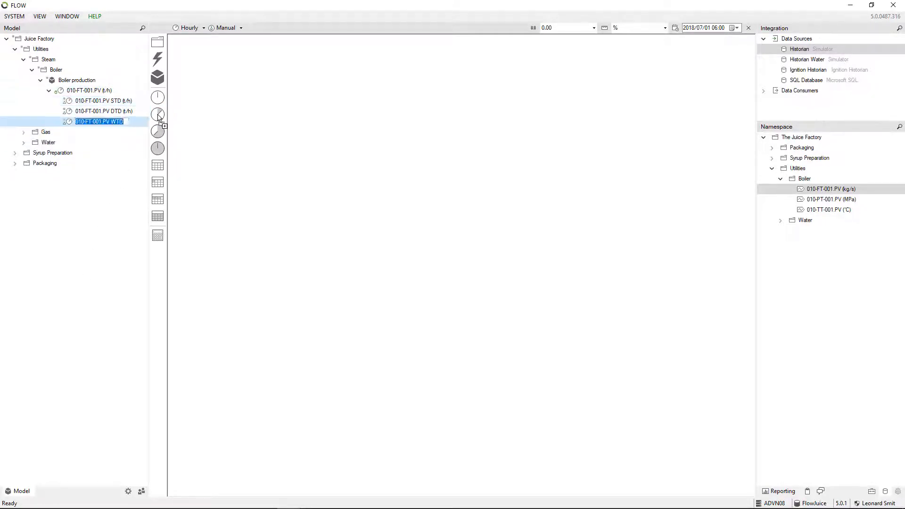
pyautogui.click(98, 230)
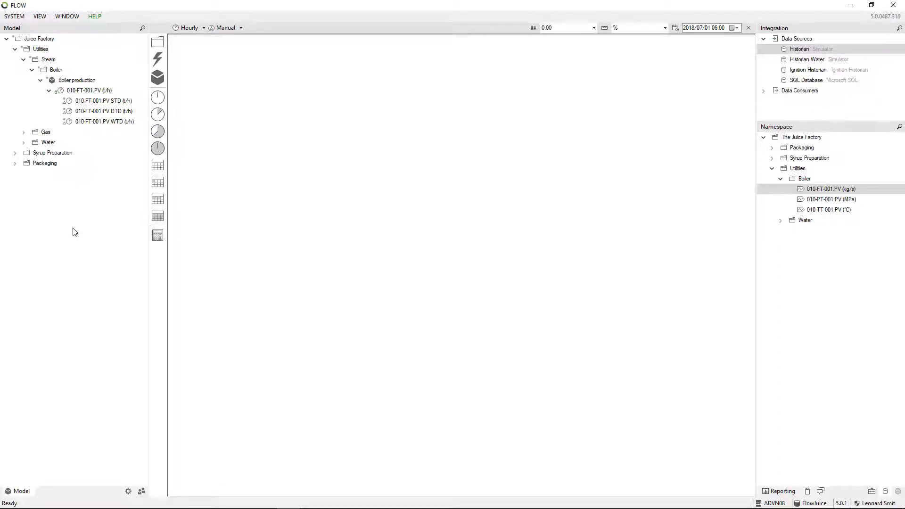
# - Derive a daily aggregated measure from the hourly 010-FT-001.PV measure and name it Daily
pyautogui.click(72, 93)
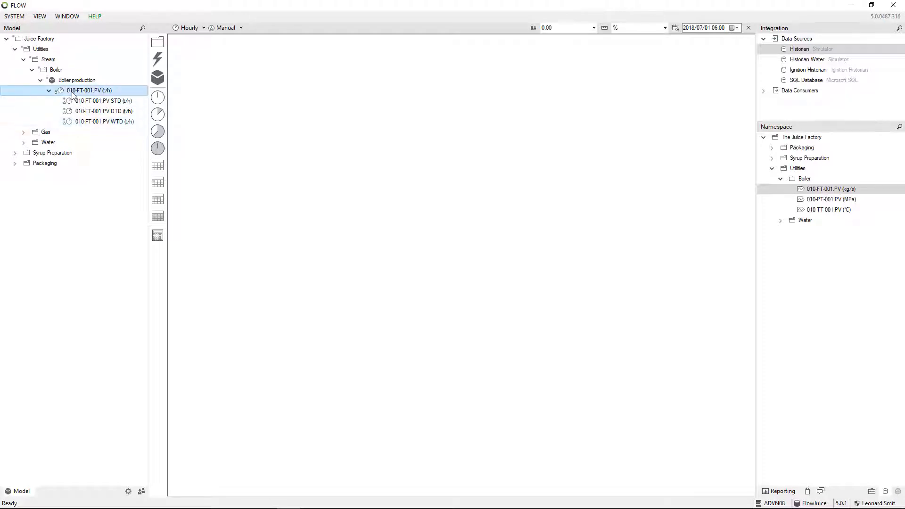
pyautogui.moveTo(71, 91); pyautogui.dragTo(158, 149)
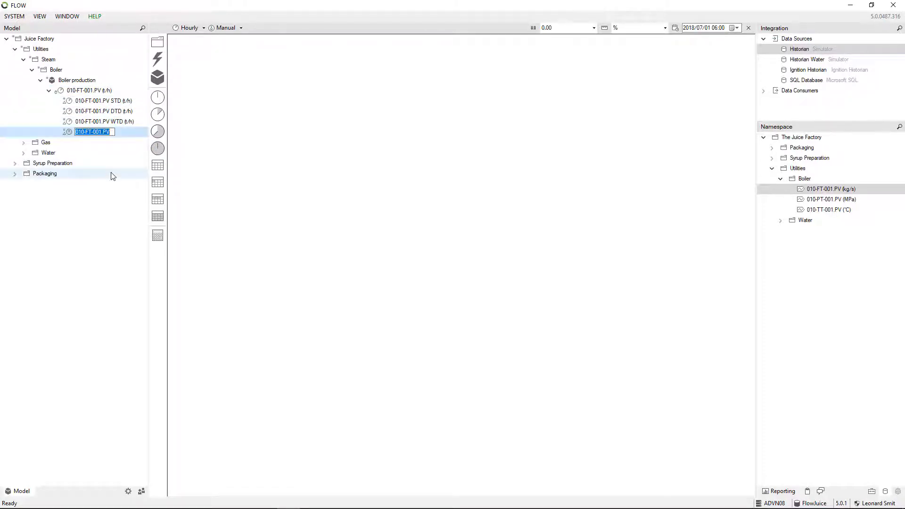
pyautogui.write('Daily')
pyautogui.press('Return')
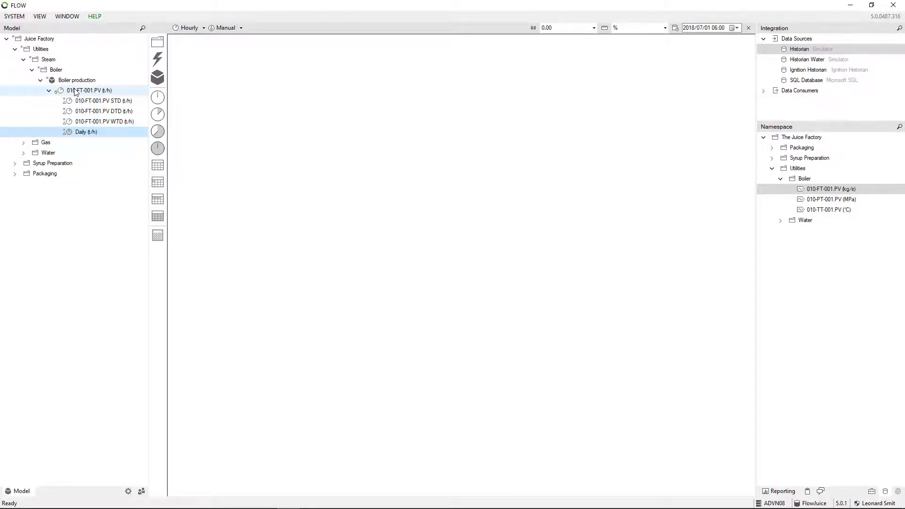
# - Deploy the Boiler production metric with its derived measures, and collapse the 010-FT-001.PV branch in the model
pyautogui.click(91, 92)
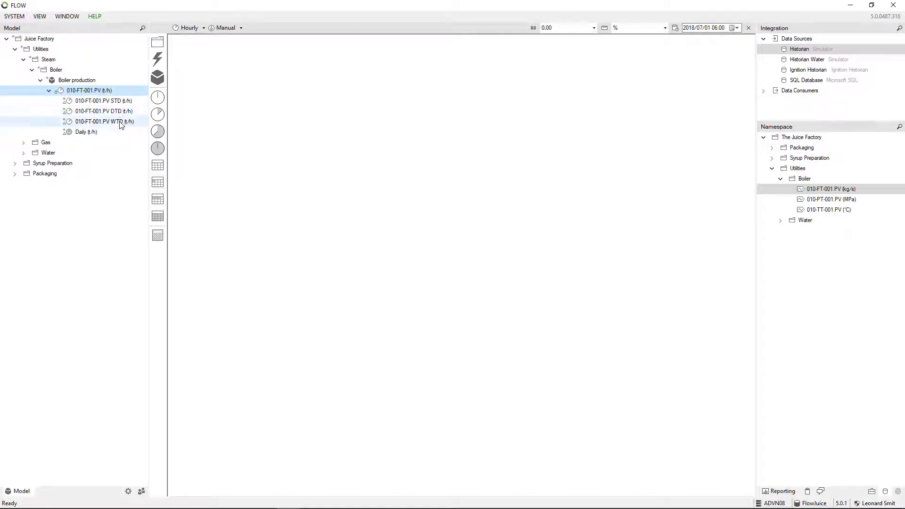
pyautogui.rightClick(65, 80)
pyautogui.click(81, 85)
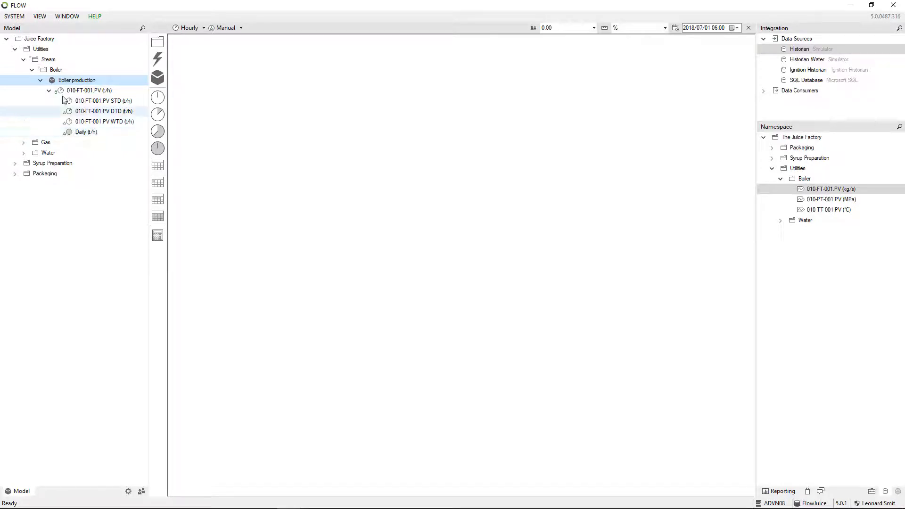
pyautogui.click(49, 90)
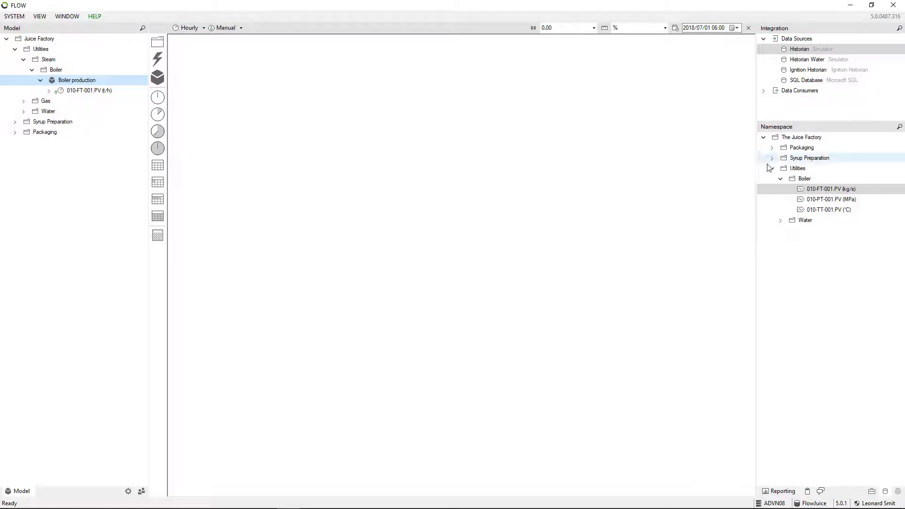
# - Add hourly measures from the 010-PT-001.PV and 010-TT-001.PV boiler tags to Boiler production, keeping the suggested names, and deploy both
pyautogui.moveTo(829, 199); pyautogui.dragTo(89, 89)
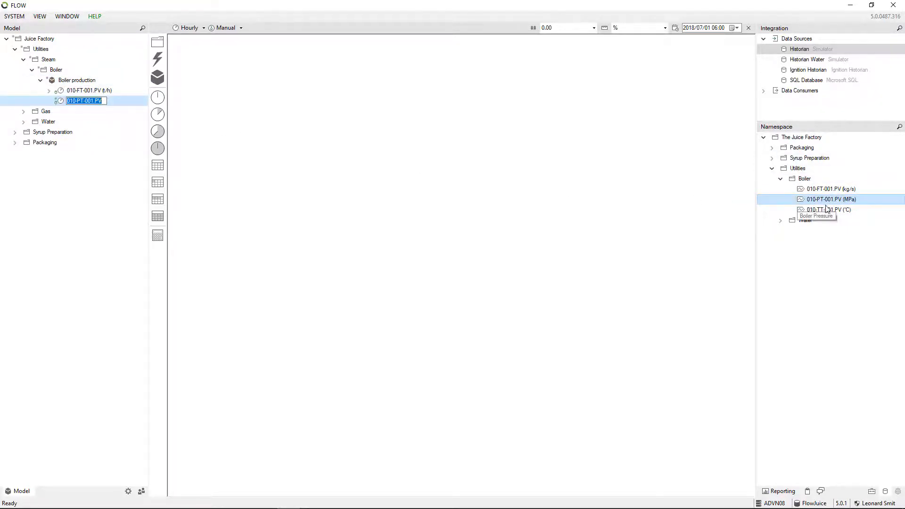
pyautogui.moveTo(829, 209); pyautogui.dragTo(89, 86)
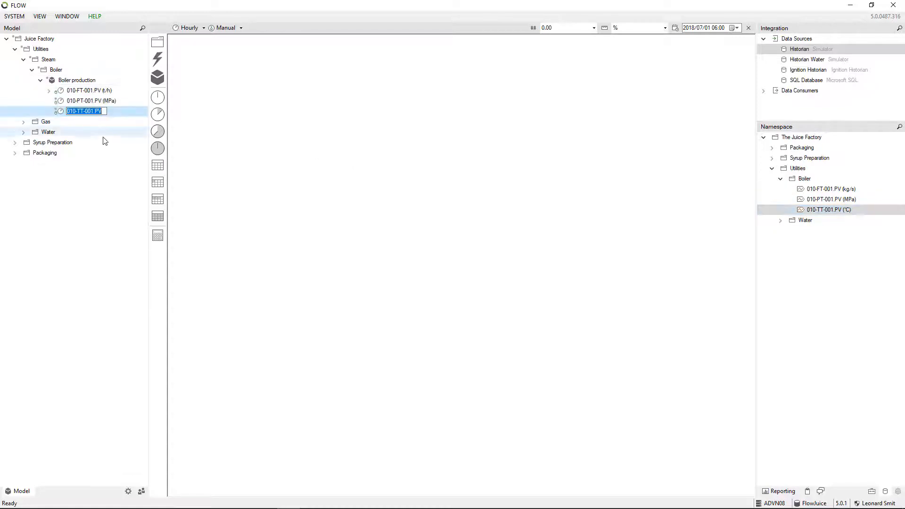
pyautogui.click(105, 139)
pyautogui.rightClick(90, 100)
pyautogui.click(110, 106)
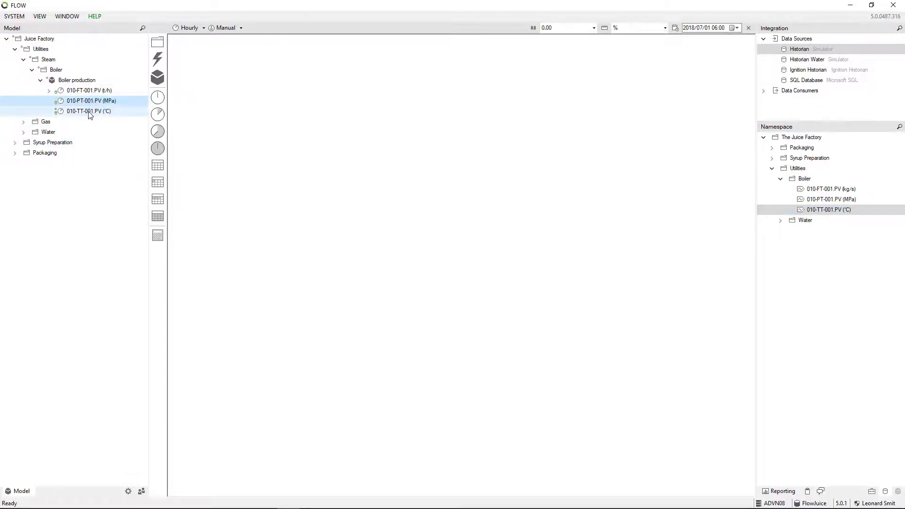
pyautogui.rightClick(89, 111)
pyautogui.click(105, 117)
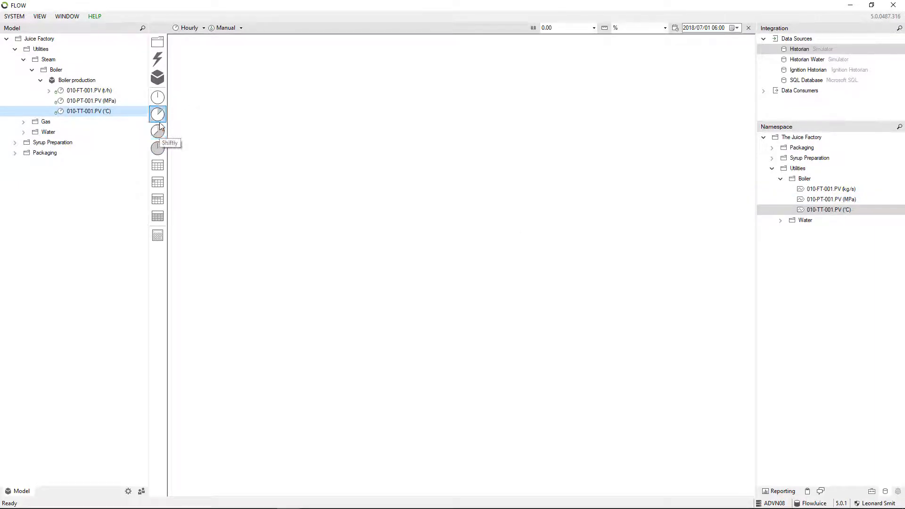
# - Create a manual hourly measure named Rating under the Boiler production metric
pyautogui.moveTo(162, 118); pyautogui.dragTo(87, 86)
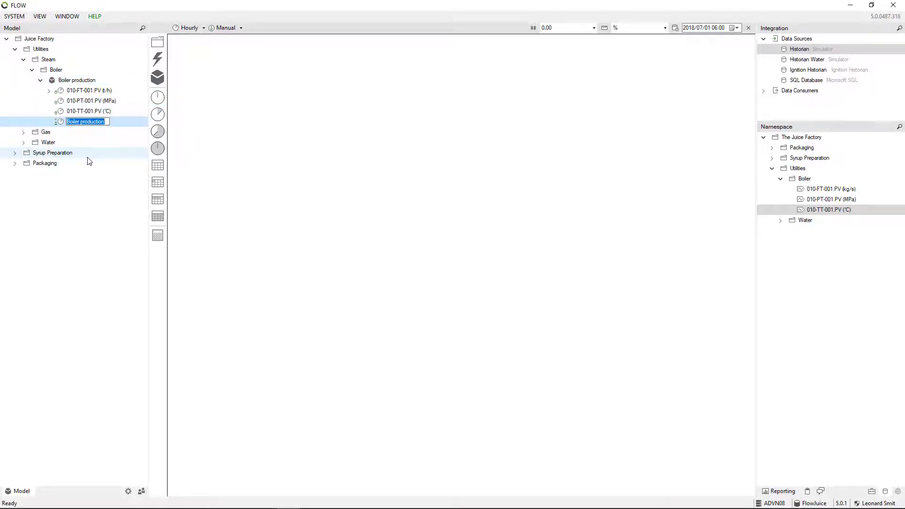
pyautogui.write('Rating')
pyautogui.press('Return')
# - Set Rating's unit to t/h and its default to the previous value with initial value 13.5, and deploy and close the measure
pyautogui.click(85, 121)
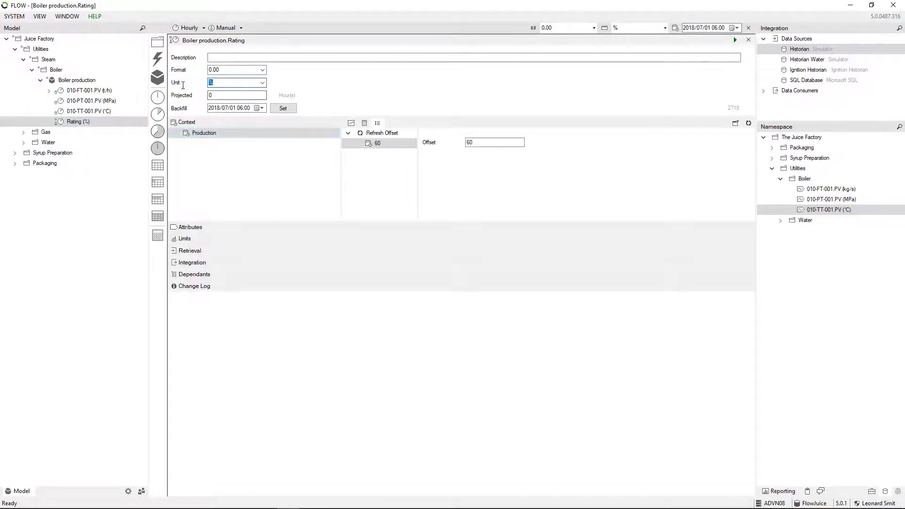
pyautogui.write('t/h')
pyautogui.click(194, 254)
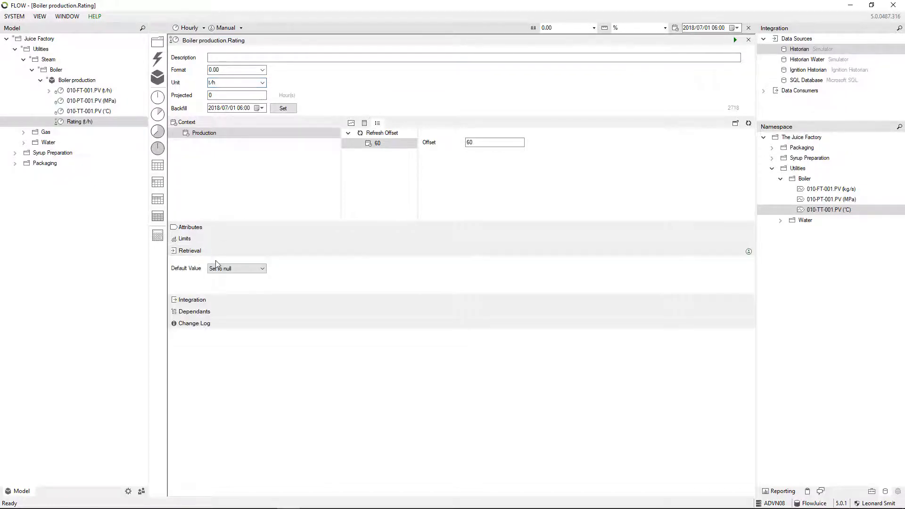
pyautogui.click(243, 268)
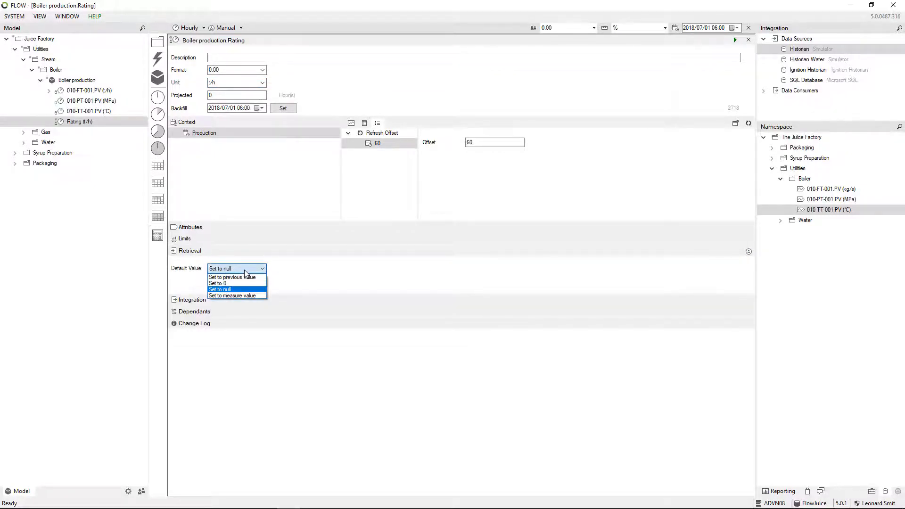
pyautogui.click(240, 277)
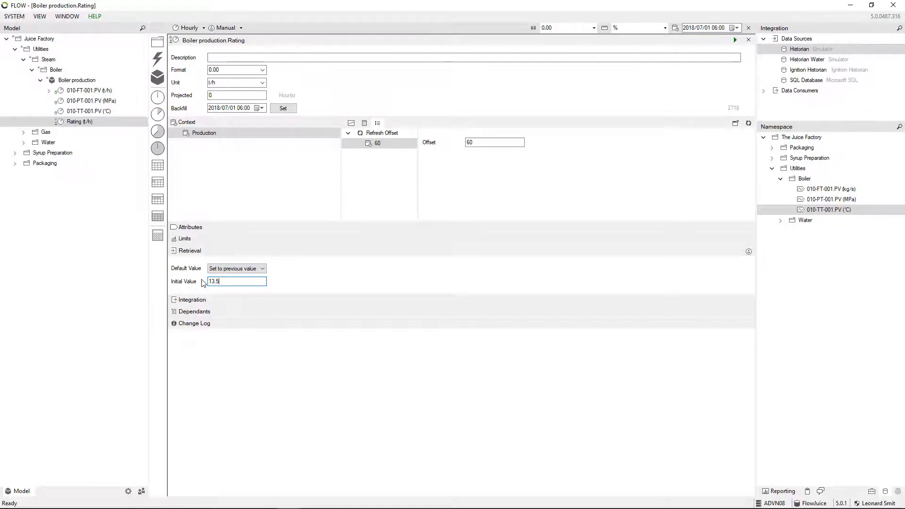
pyautogui.click(266, 182)
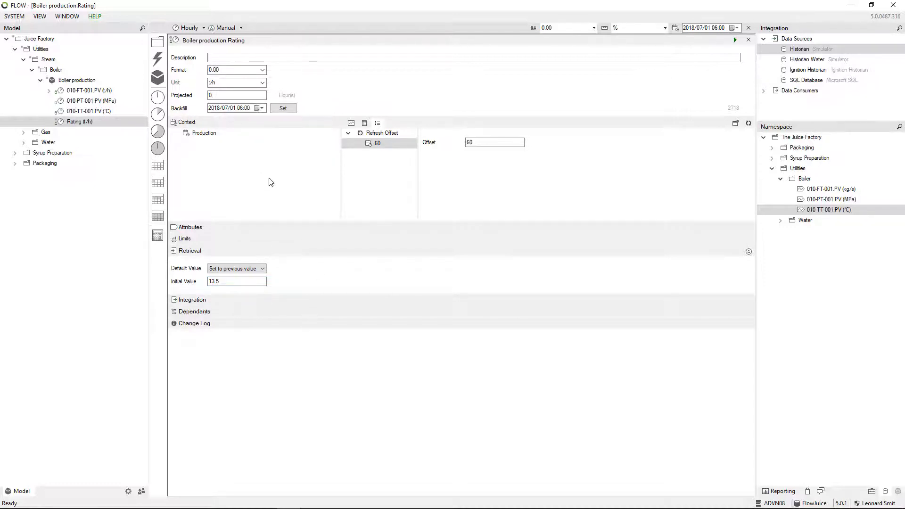
pyautogui.click(735, 40)
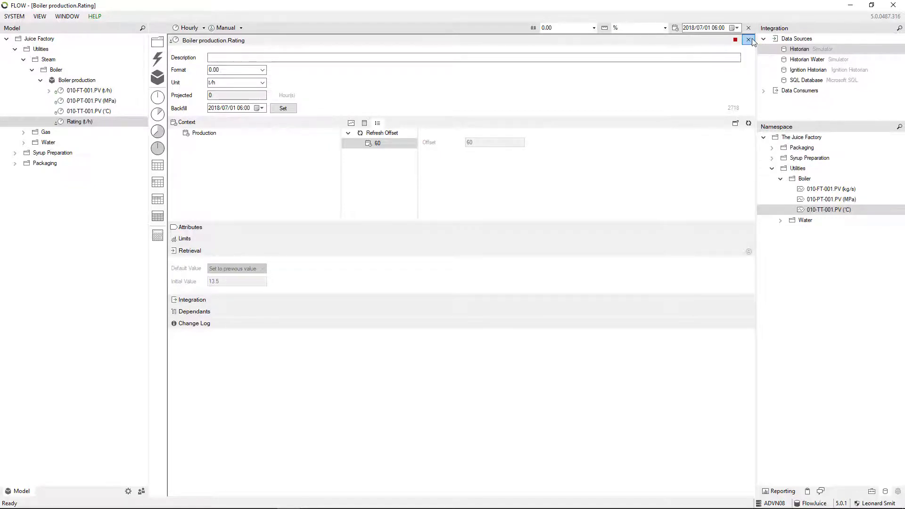
pyautogui.click(748, 40)
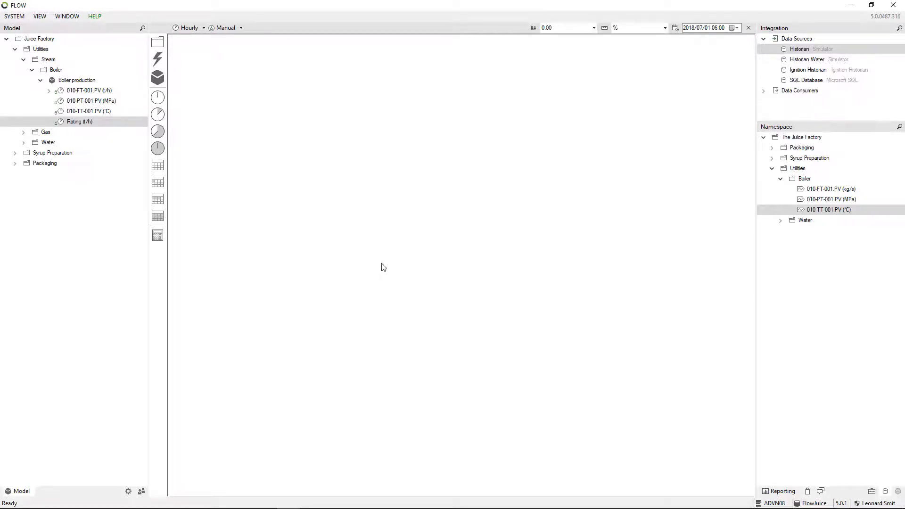
# - Create a calculated hourly measure from 010-FT-001.PV under Boiler production and name it Efficiency
pyautogui.click(86, 92)
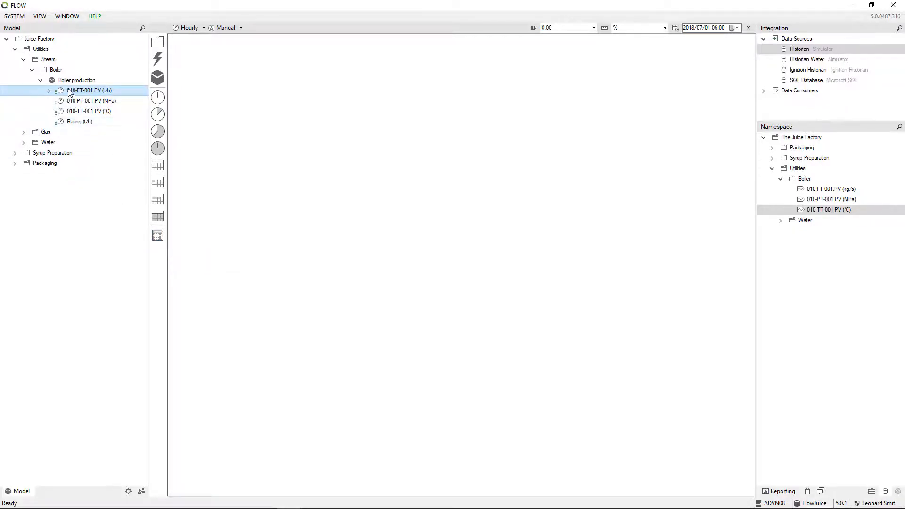
pyautogui.moveTo(70, 92); pyautogui.dragTo(102, 145)
pyautogui.moveTo(151, 228); pyautogui.dragTo(158, 237)
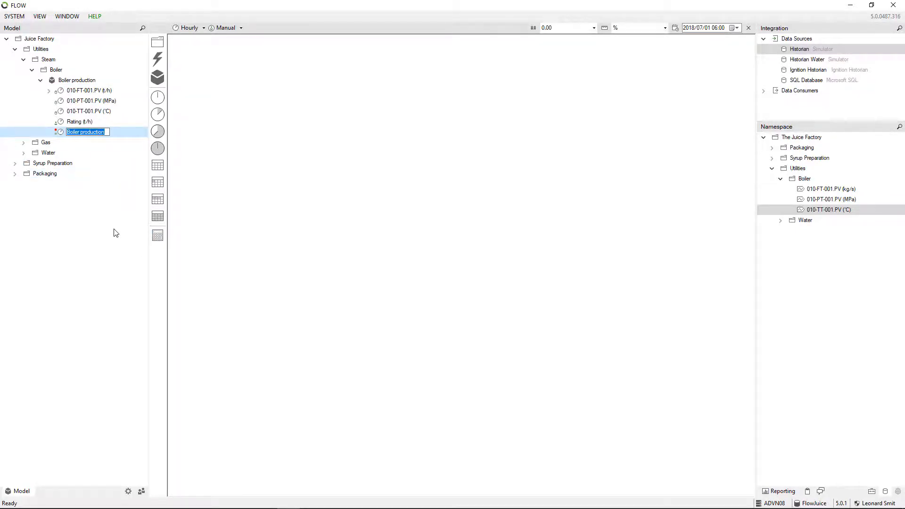
pyautogui.write('Efficiency')
pyautogui.press('Return')
# - Add the Rating measure to Efficiency's calculation and replace the * 1.0 factor with a division by Rating's value
pyautogui.doubleClick(73, 132)
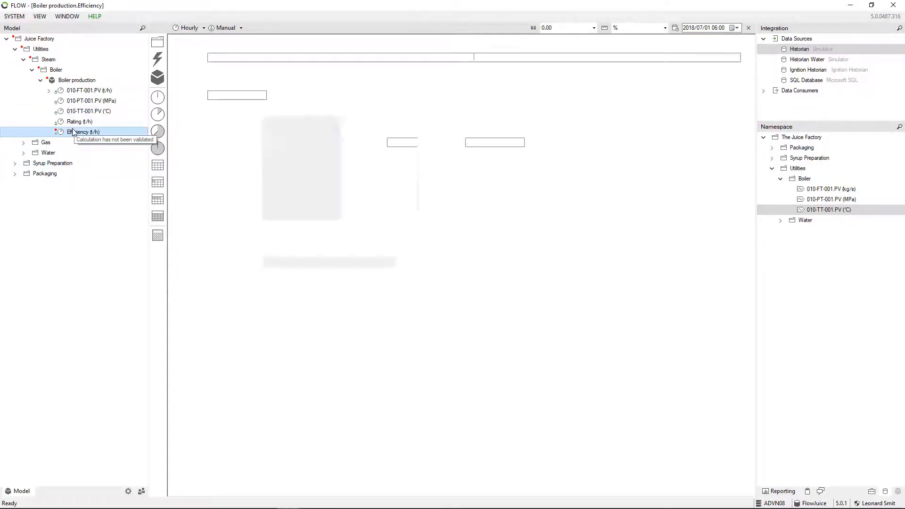
pyautogui.click(200, 253)
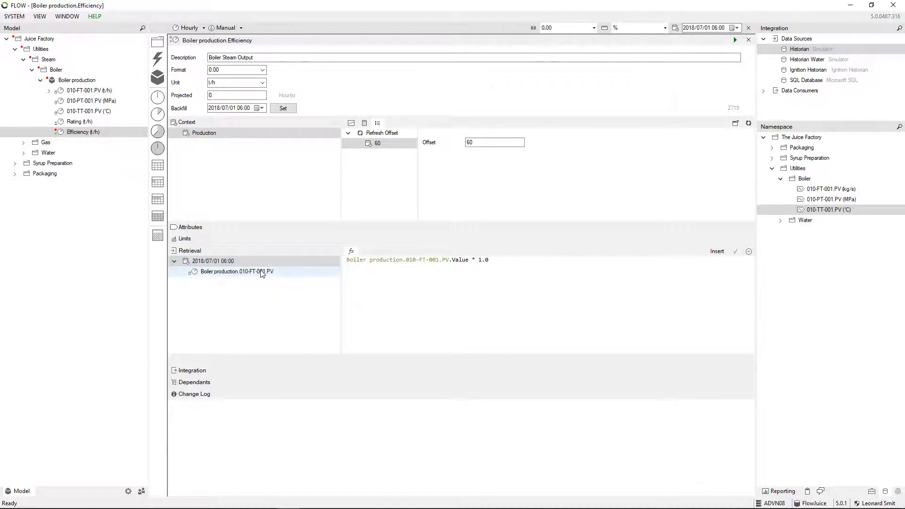
pyautogui.moveTo(263, 274); pyautogui.dragTo(220, 265)
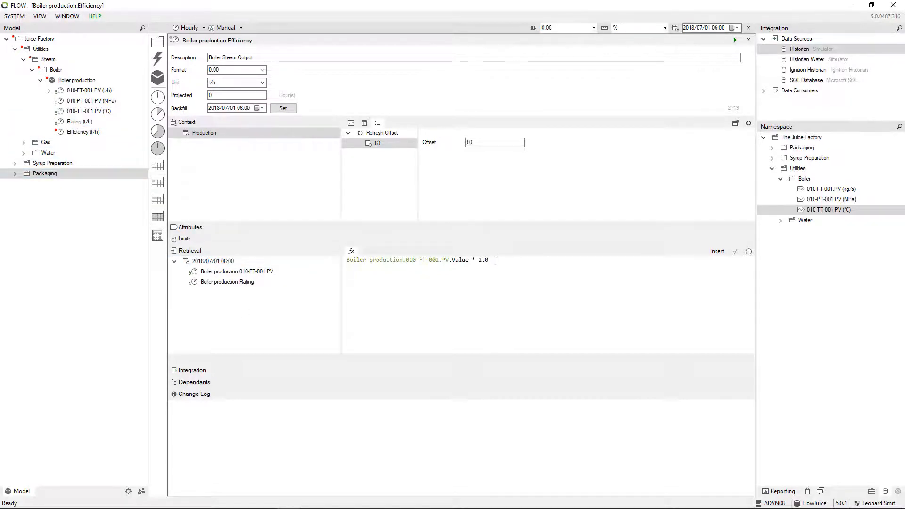
pyautogui.moveTo(488, 260); pyautogui.dragTo(477, 261)
pyautogui.press('BackSpace')
pyautogui.write('/')
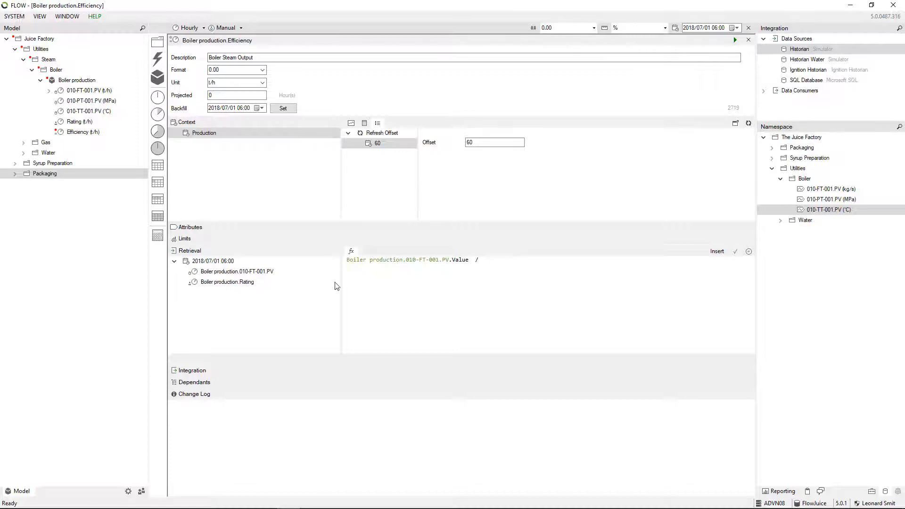
pyautogui.click(268, 282)
pyautogui.doubleClick(240, 282)
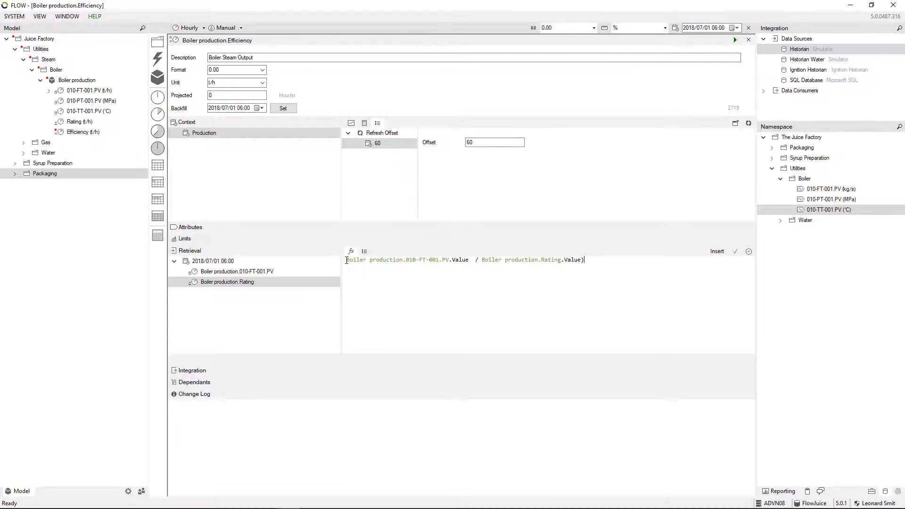
# - Enclose the 010-FT-001.PV / Rating division in parentheses and multiply it by 100
pyautogui.hotkey('ctrl', 'a')
pyautogui.press('Home')
pyautogui.write('(')
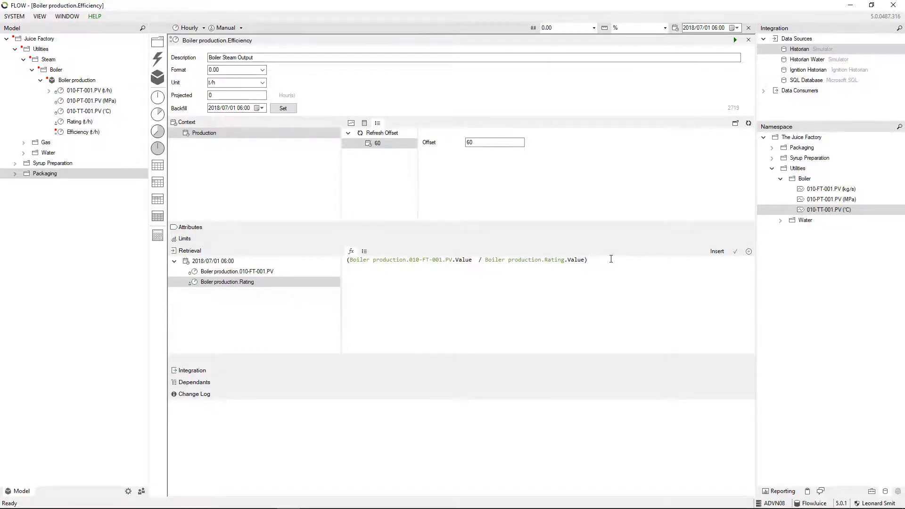
pyautogui.write(' *10')
pyautogui.press('BackSpace')
pyautogui.press('BackSpace')
# - Set the Efficiency measure's unit to % and validate its calculation
pyautogui.doubleClick(226, 81)
pyautogui.write('%')
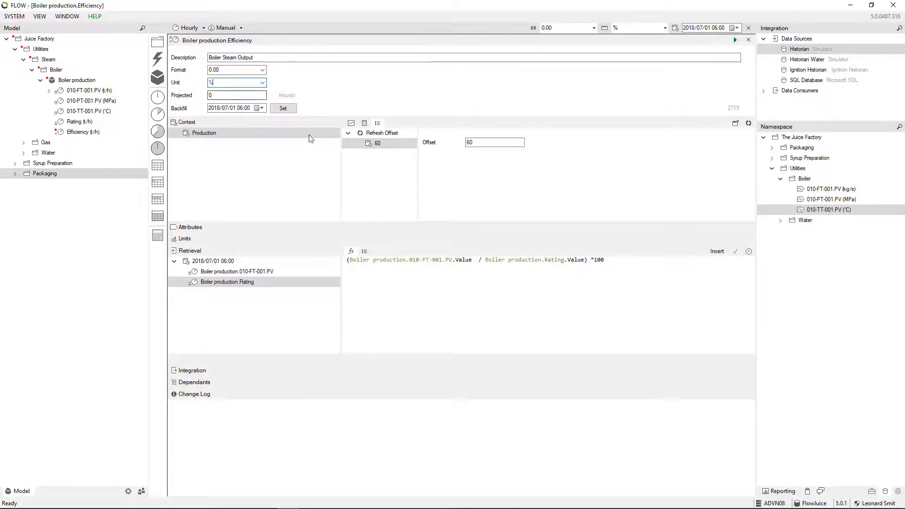
pyautogui.click(735, 252)
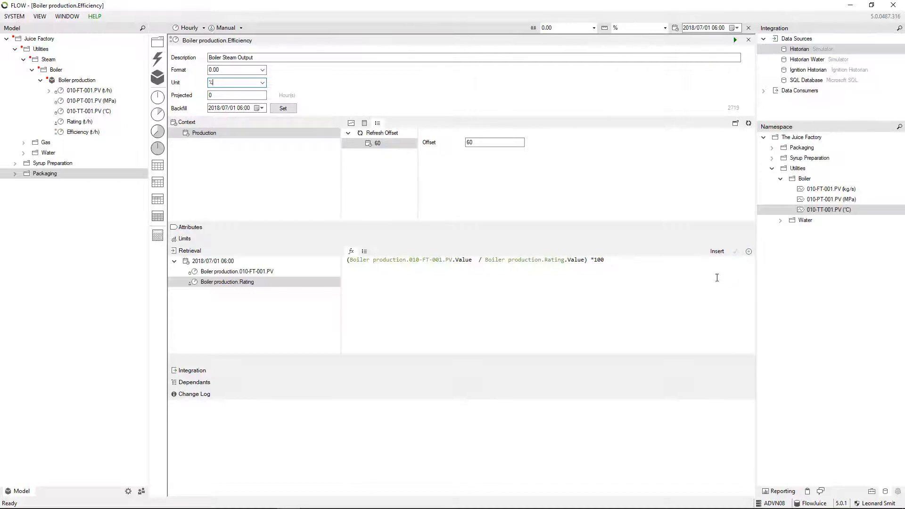
pyautogui.click(737, 42)
# - Examine the definition of the user-defined Efficiency function in the function library, and close it
pyautogui.moveTo(604, 260); pyautogui.dragTo(350, 257)
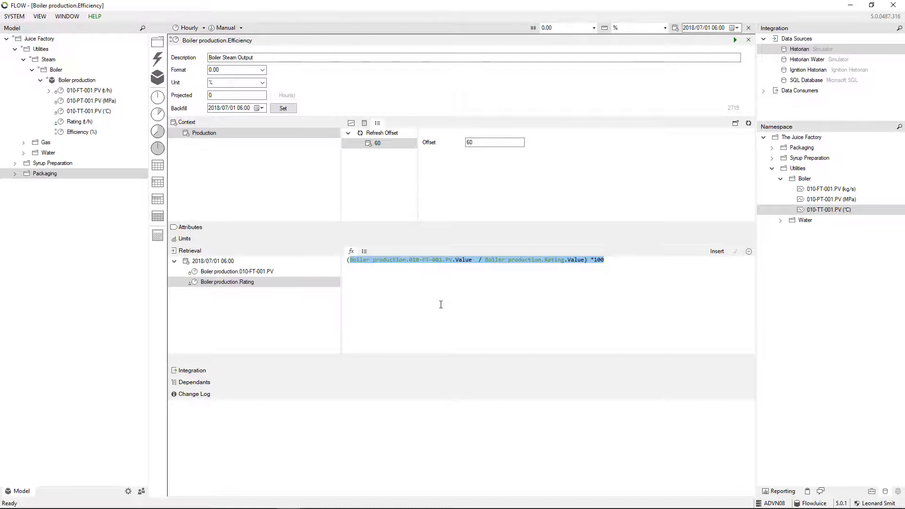
pyautogui.click(872, 493)
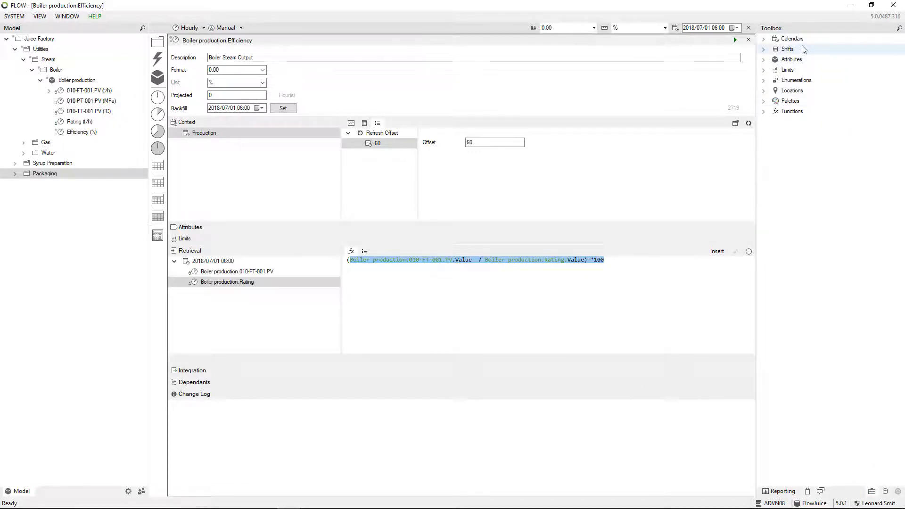
pyautogui.click(764, 113)
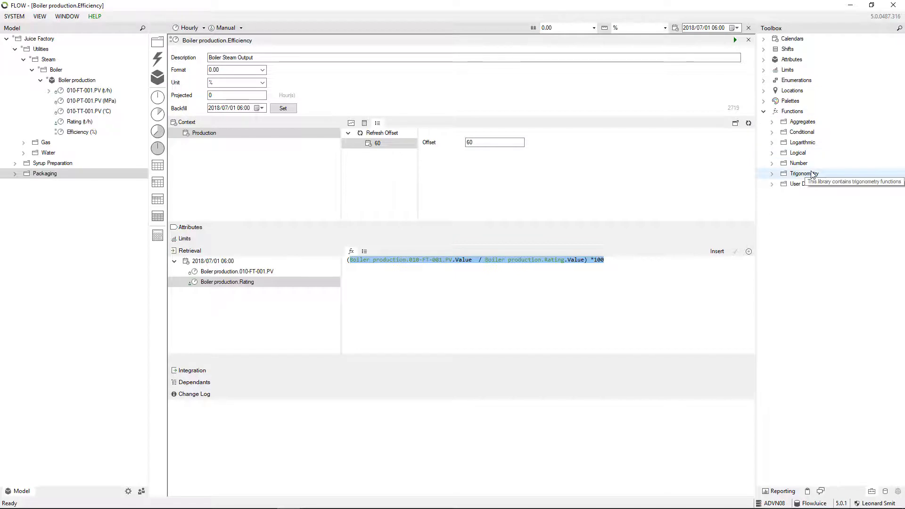
pyautogui.click(773, 186)
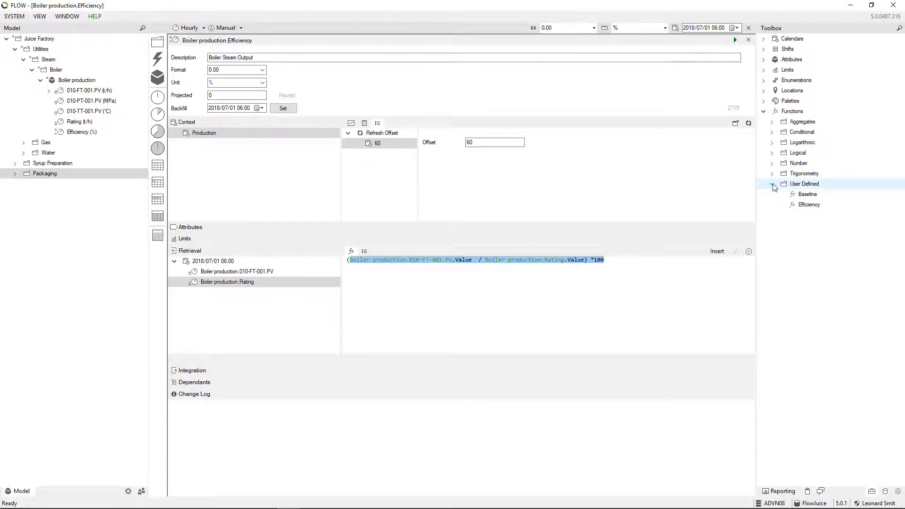
pyautogui.doubleClick(810, 205)
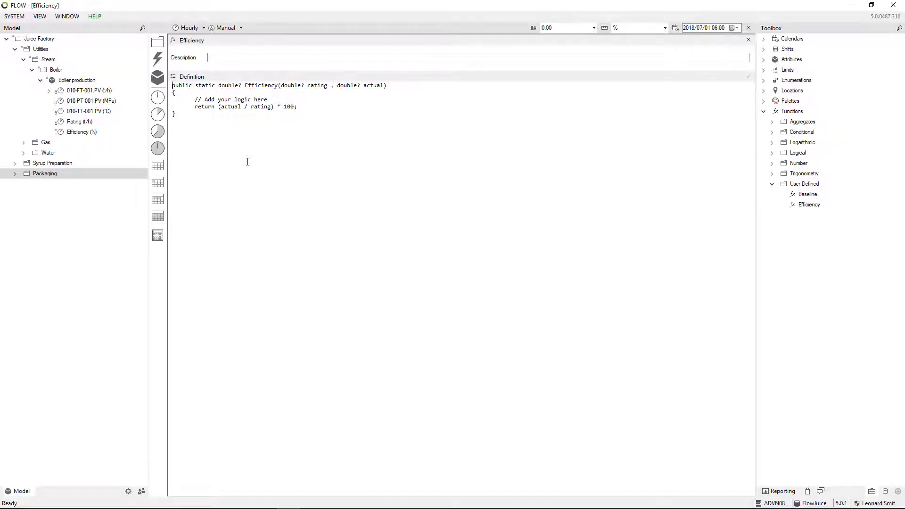
pyautogui.click(748, 41)
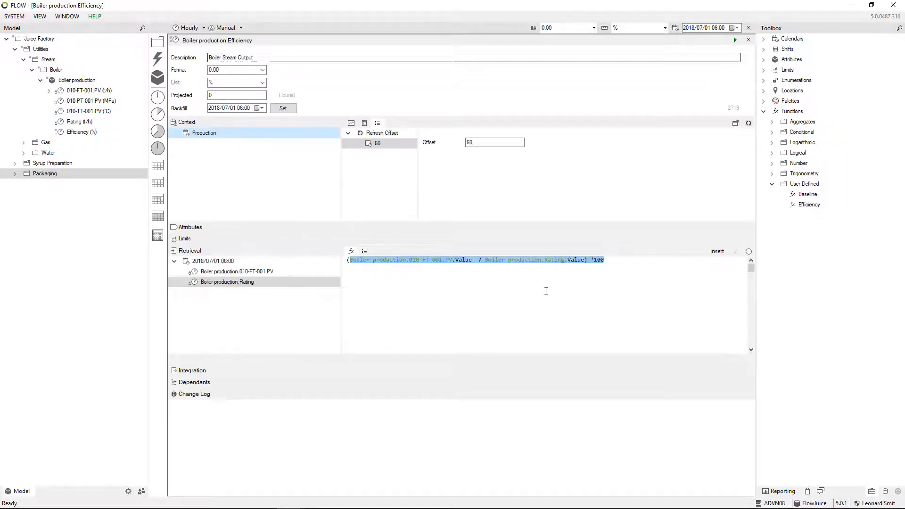
# - Deploy the Efficiency measure
pyautogui.click(735, 41)
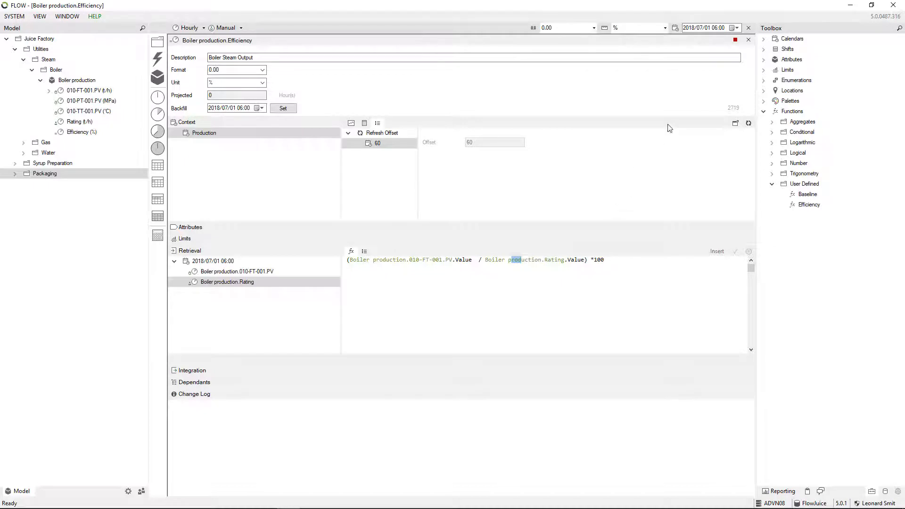
# - Close the Efficiency measure and examine the Boiler Production template under the Utilities engineering templates
pyautogui.click(749, 40)
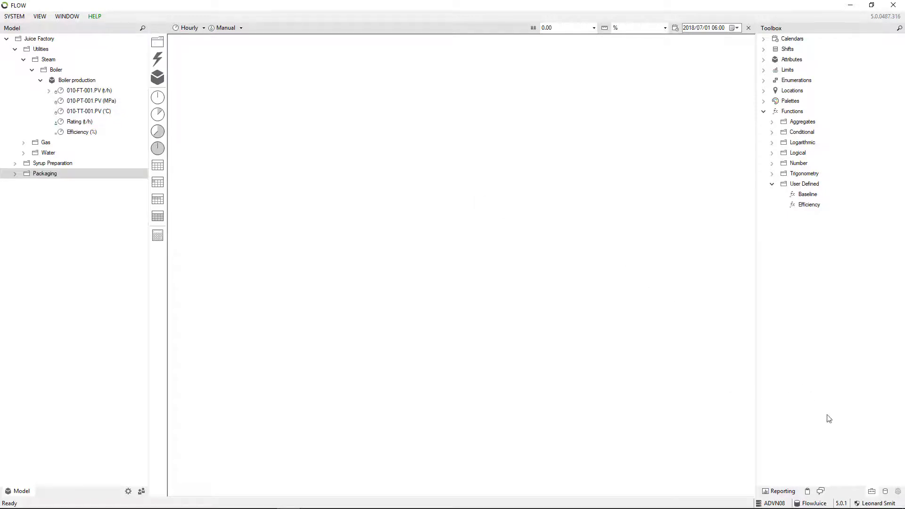
pyautogui.click(885, 491)
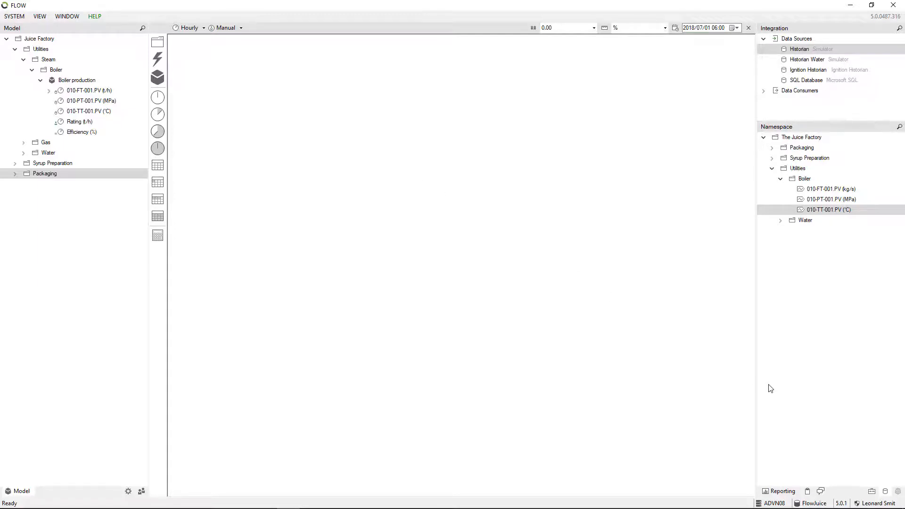
pyautogui.click(898, 491)
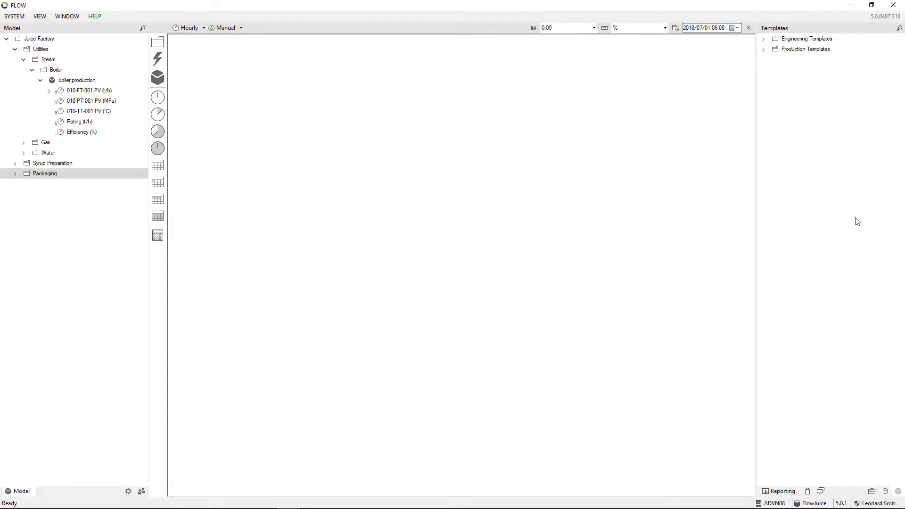
pyautogui.click(763, 40)
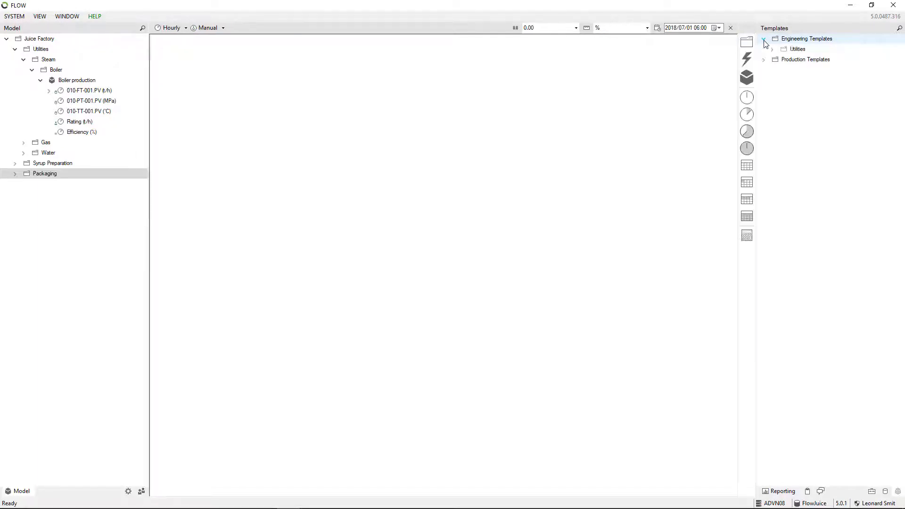
pyautogui.click(771, 49)
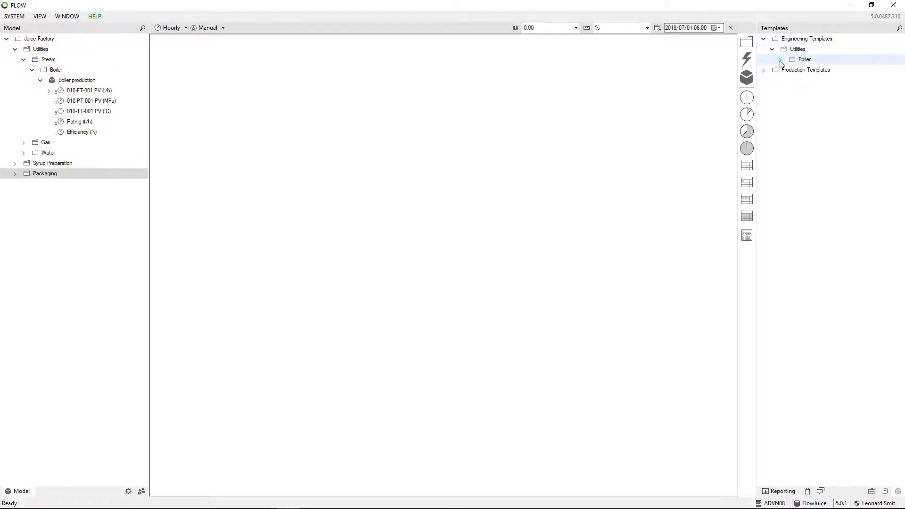
pyautogui.click(780, 59)
pyautogui.doubleClick(795, 71)
pyautogui.click(795, 60)
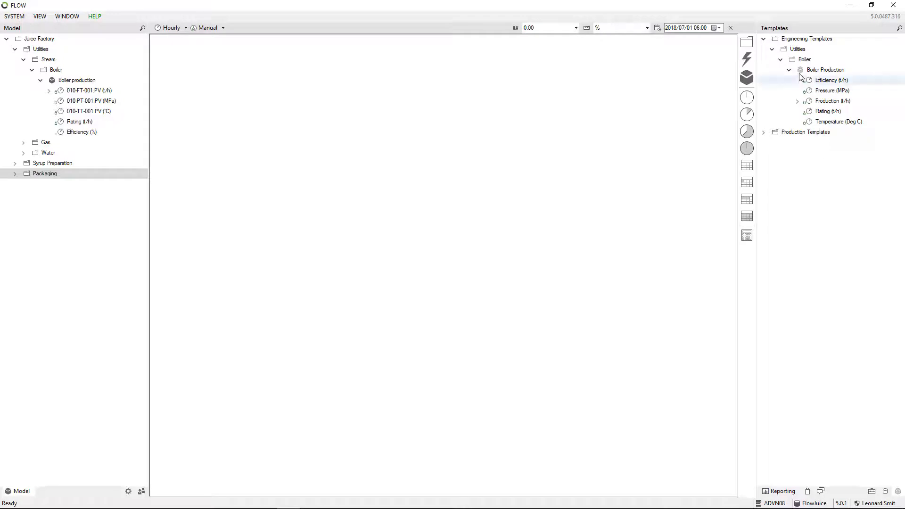
# - Instantiate the Boiler template twice under the Steam folder, naming the instances Boiler 2 and Boiler 3
pyautogui.moveTo(803, 61); pyautogui.dragTo(52, 61)
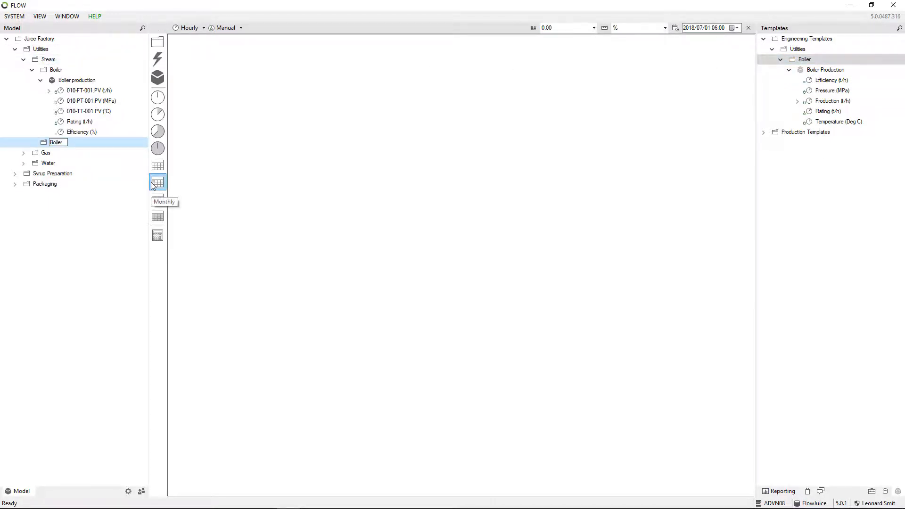
pyautogui.write('2')
pyautogui.press('Return')
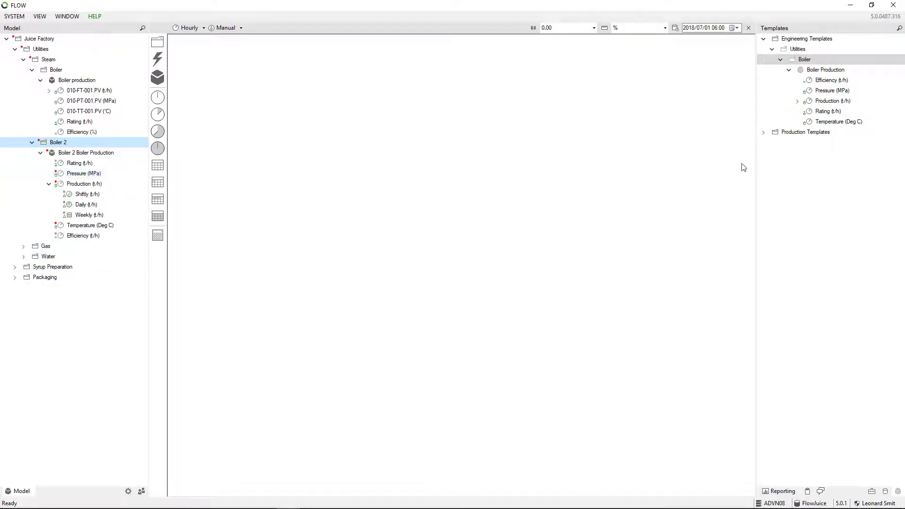
pyautogui.moveTo(803, 59); pyautogui.dragTo(66, 62)
pyautogui.press('End')
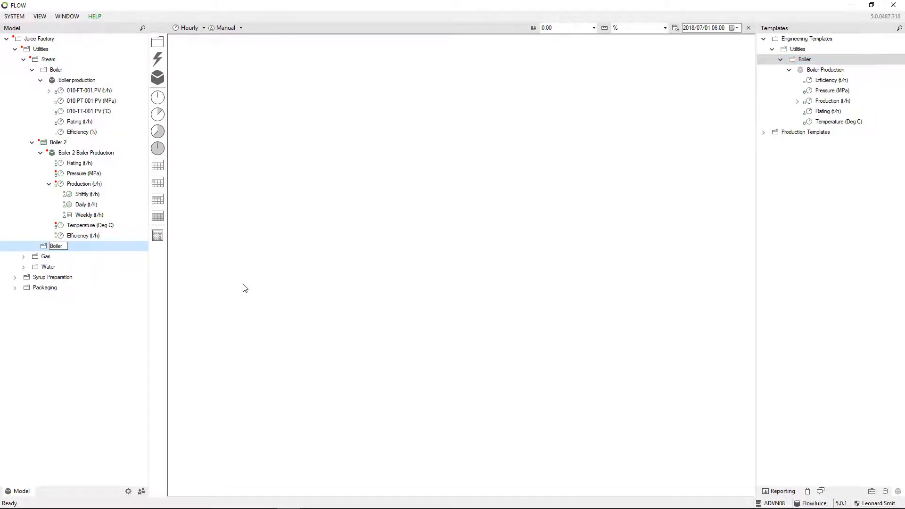
pyautogui.write('3')
pyautogui.press('Return')
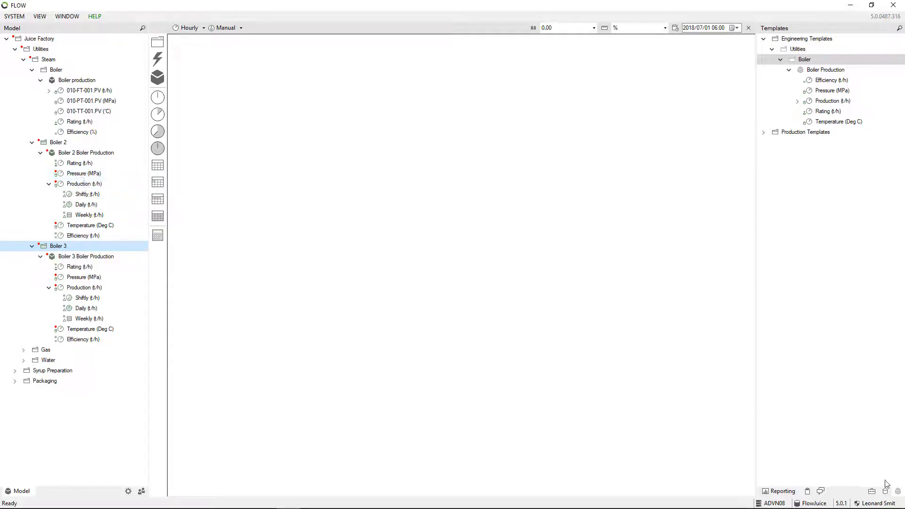
# - Link Historian tags to Boiler 2's measures: 010-PT-001.PV to Pressure, 010-FT-001.PV to Production and 010-TT-001.PV to Temperature
pyautogui.click(888, 493)
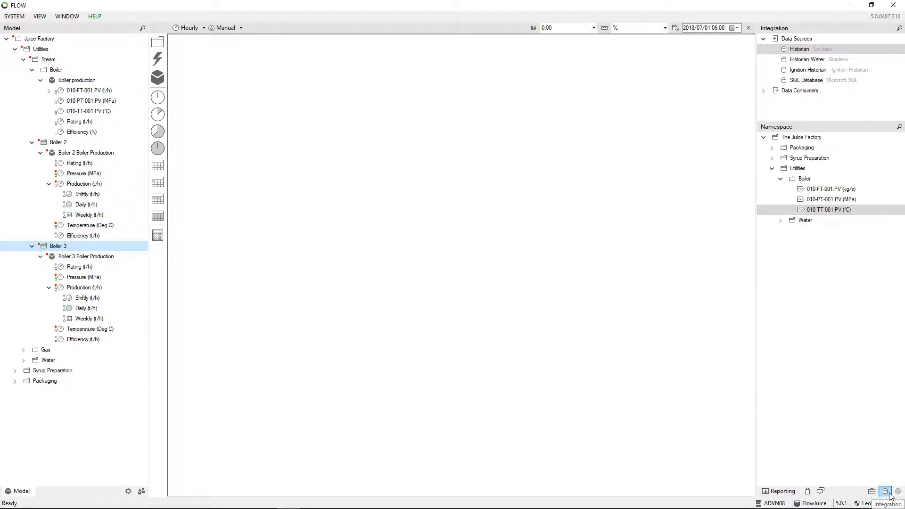
pyautogui.click(829, 209)
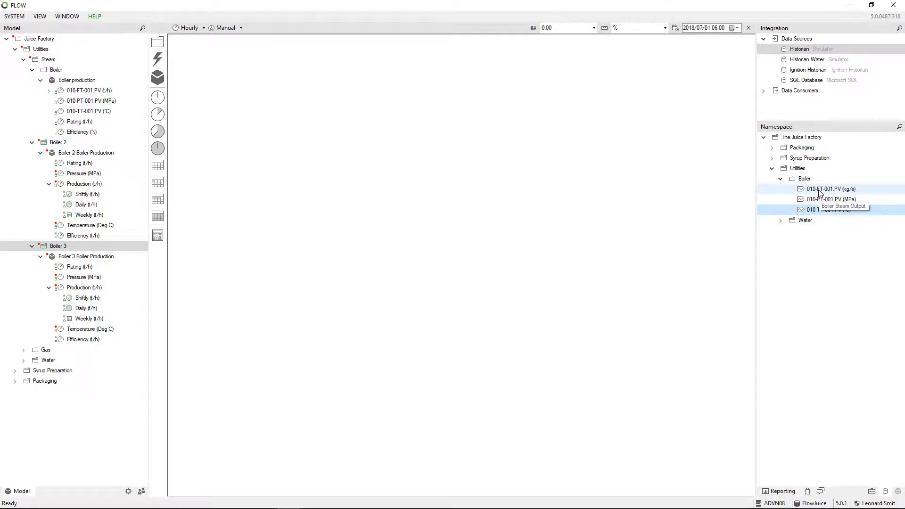
pyautogui.moveTo(824, 200); pyautogui.dragTo(97, 173)
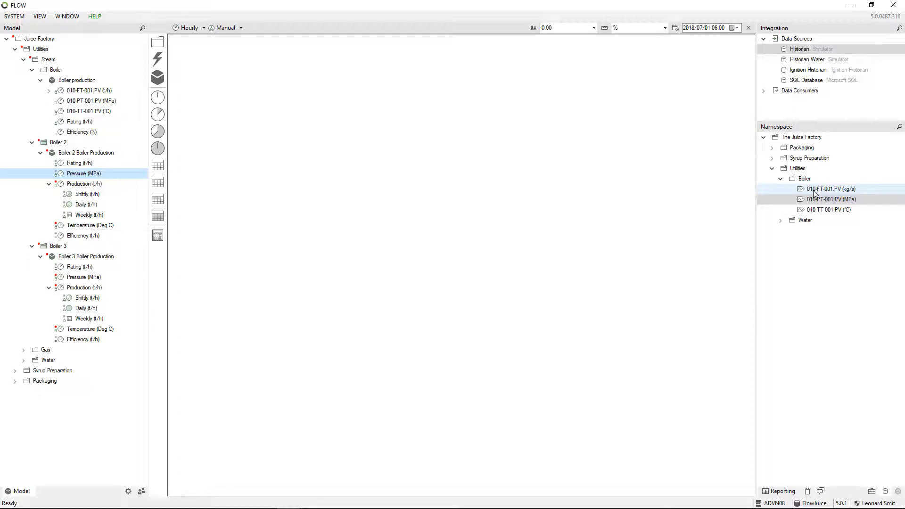
pyautogui.moveTo(815, 191); pyautogui.dragTo(88, 185)
pyautogui.click(834, 210)
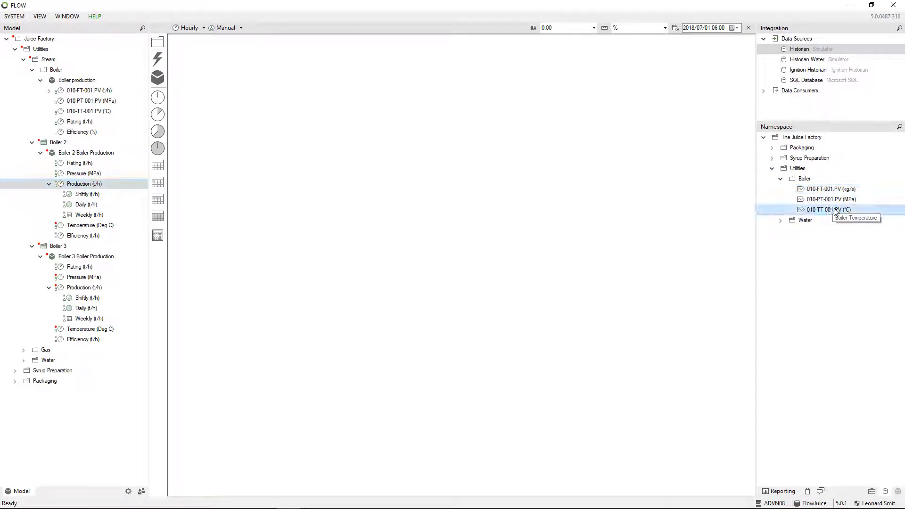
pyautogui.moveTo(834, 210); pyautogui.dragTo(89, 225)
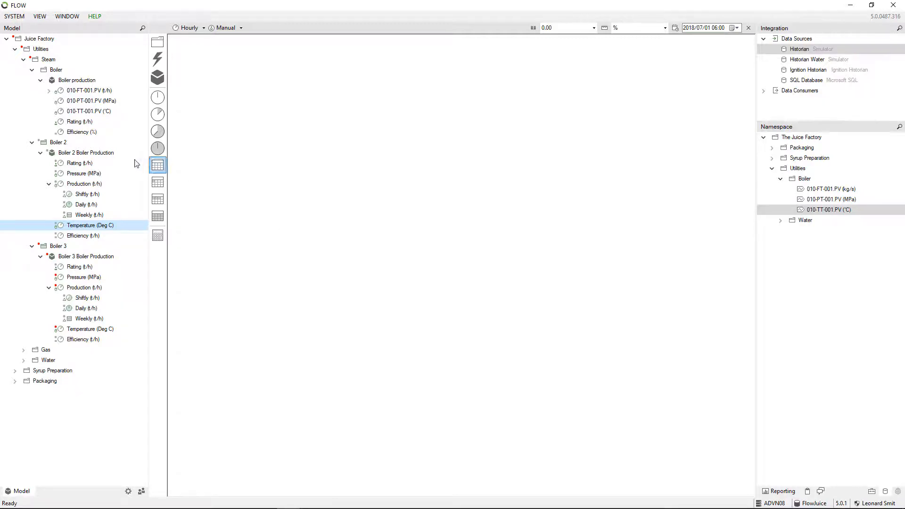
# - Deploy the whole Boiler 2 folder and collapse Boiler 3 in the model
pyautogui.rightClick(58, 142)
pyautogui.click(74, 149)
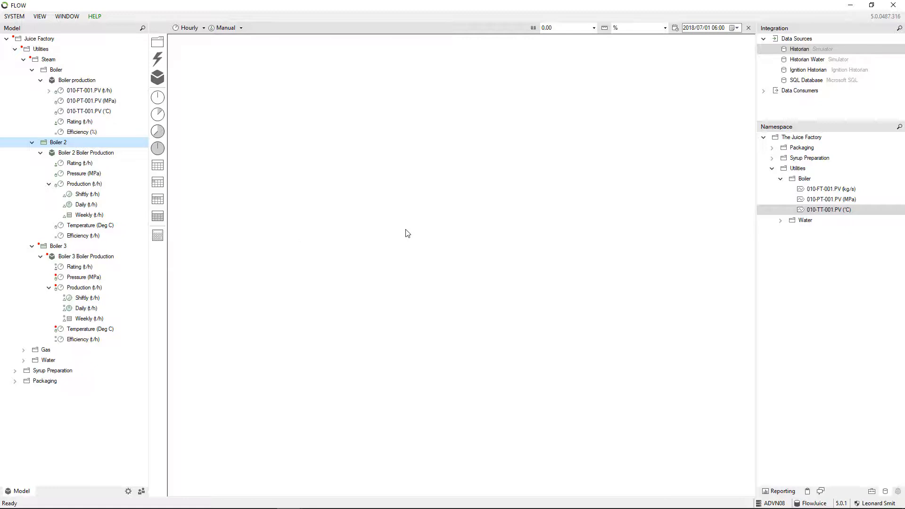
pyautogui.click(32, 247)
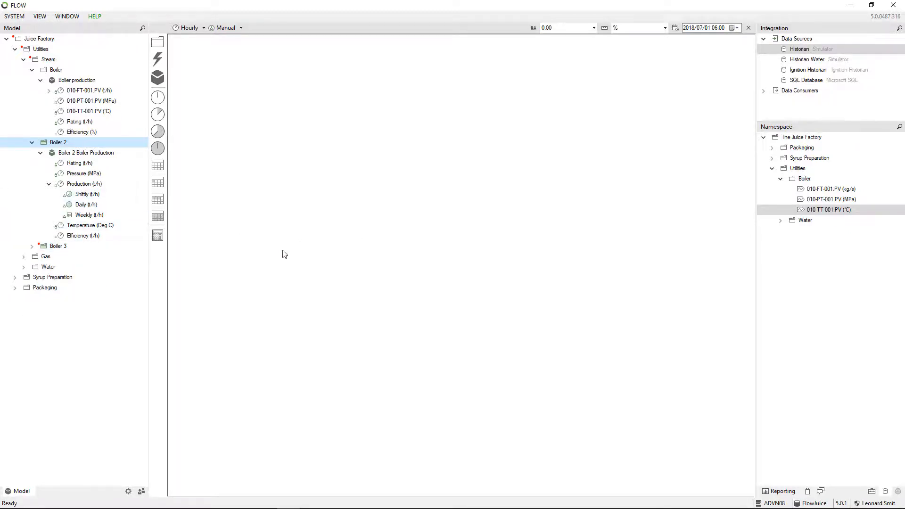
# - Review the Boiler template again, collapse Boiler 2, and examine the original boiler's Efficiency trend before closing it
pyautogui.click(898, 492)
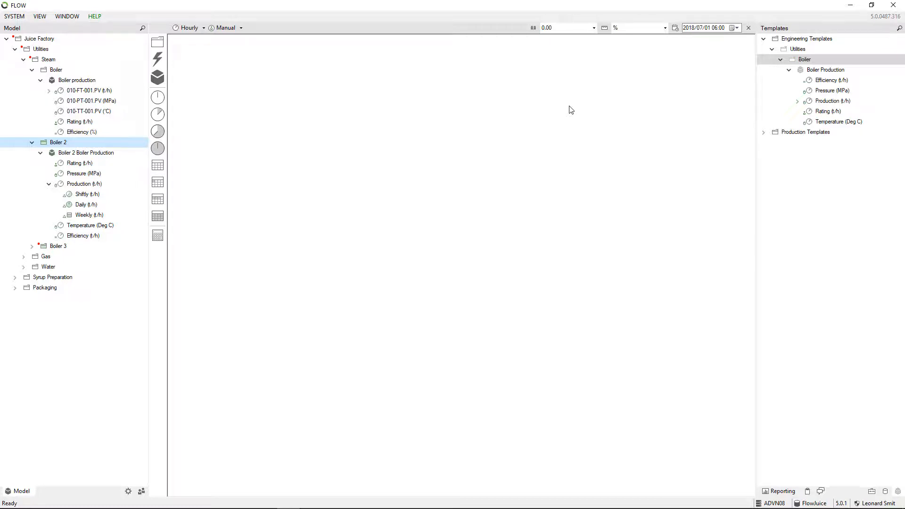
pyautogui.click(31, 141)
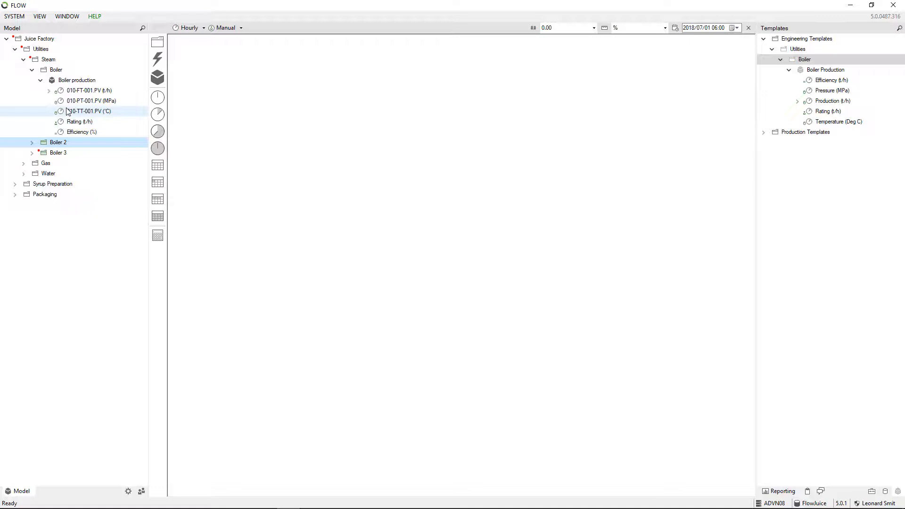
pyautogui.click(80, 133)
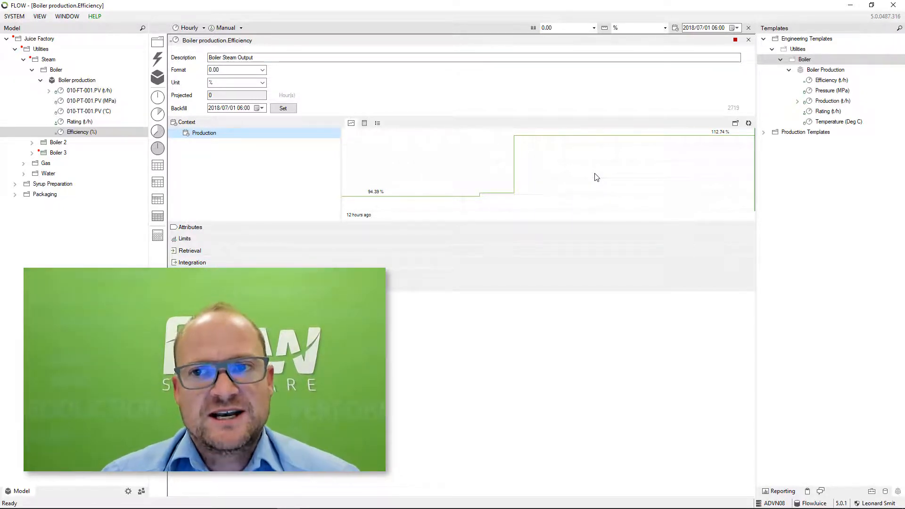
pyautogui.click(748, 40)
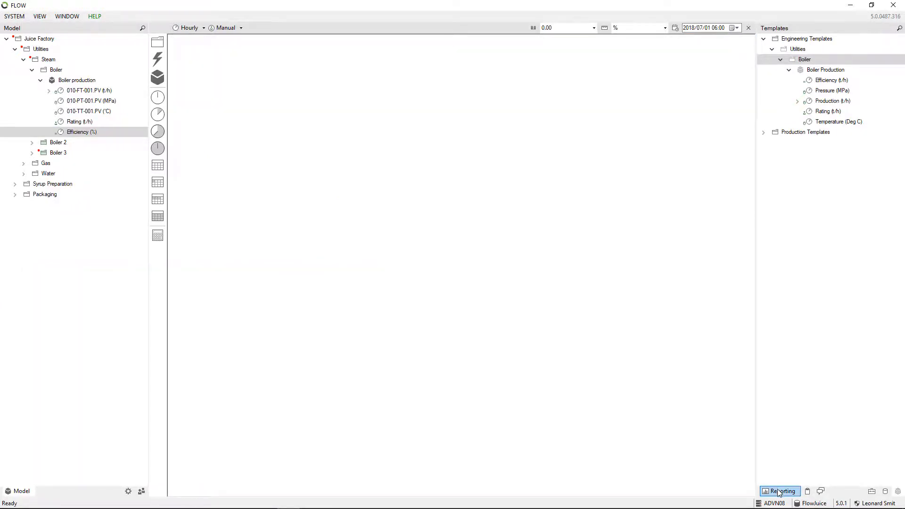
# - Create a dashboard in the Engineering reporting area's Boiler folder and open it for editing
pyautogui.click(778, 491)
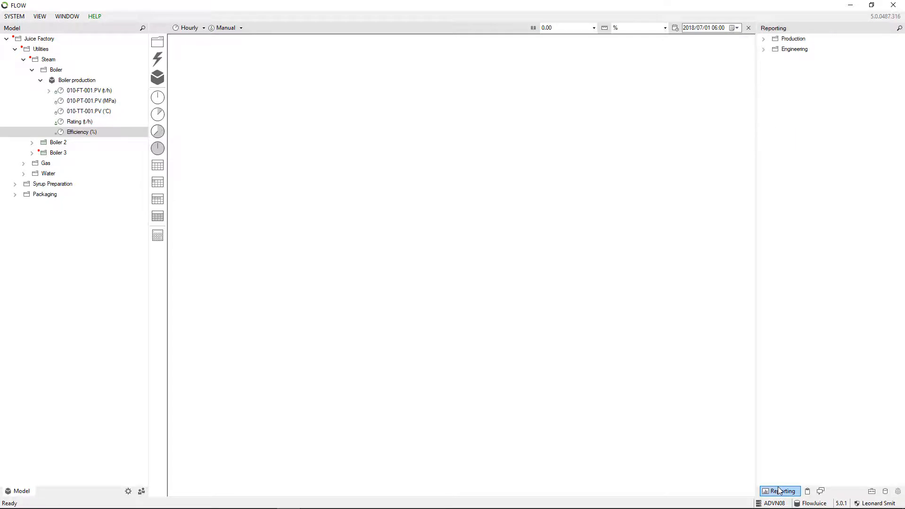
pyautogui.click(763, 50)
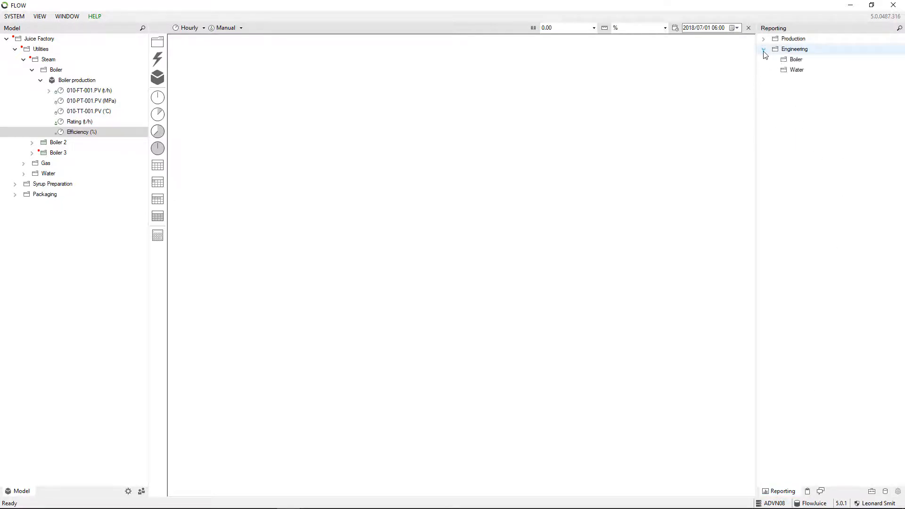
pyautogui.rightClick(790, 62)
pyautogui.moveTo(797, 69)
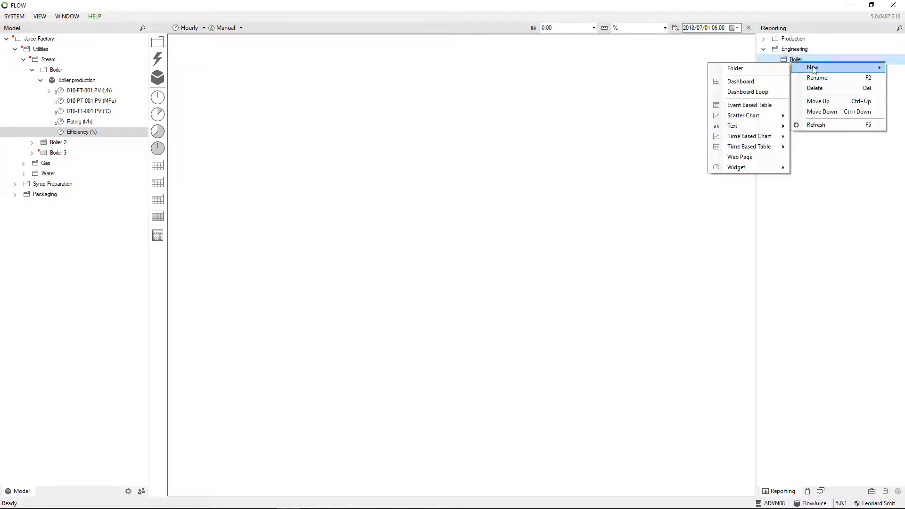
pyautogui.click(763, 81)
pyautogui.click(817, 124)
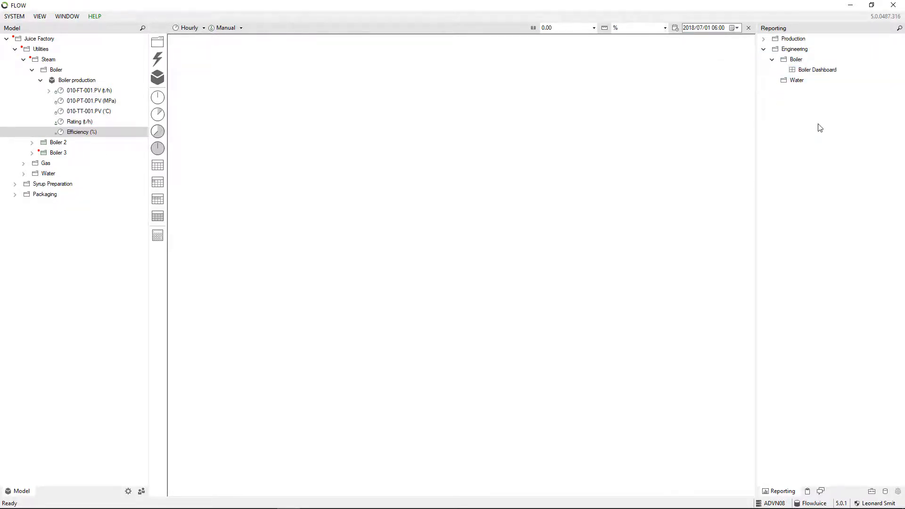
pyautogui.click(819, 70)
pyautogui.doubleClick(819, 70)
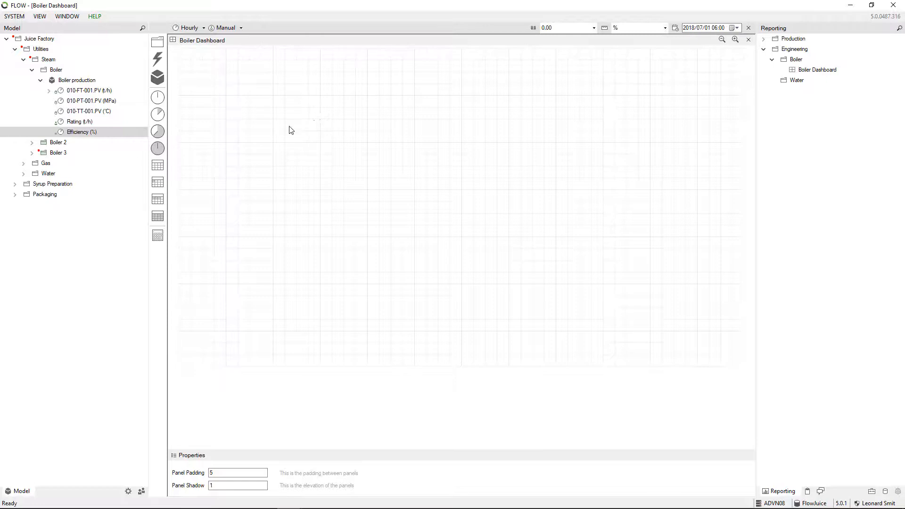
# - Add an hourly Time Based Table to the Boiler Dashboard and resize it to the full width of the grid's upper part
pyautogui.rightClick(233, 70)
pyautogui.moveTo(244, 72)
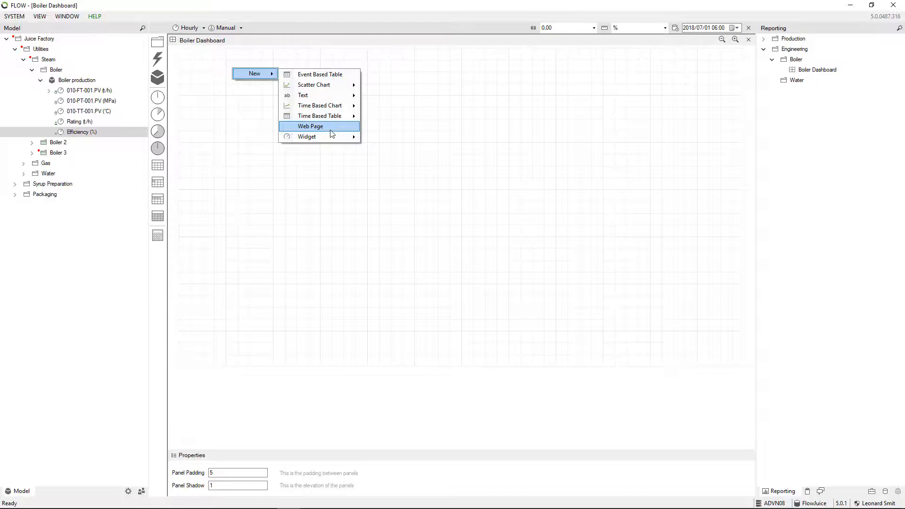
pyautogui.moveTo(328, 137)
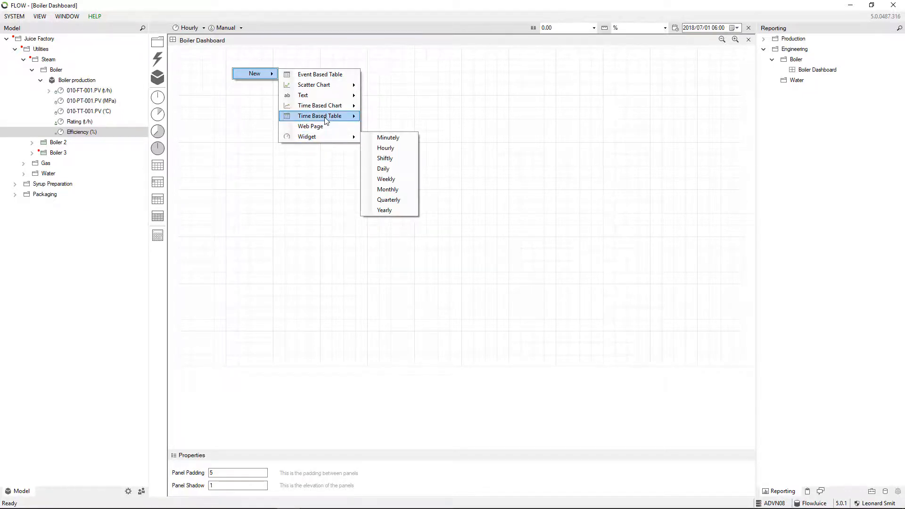
pyautogui.moveTo(326, 121)
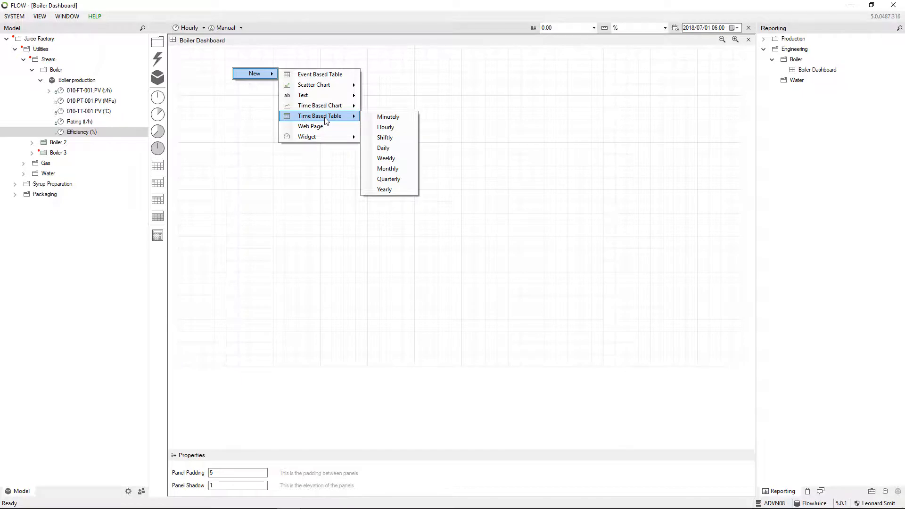
pyautogui.click(389, 130)
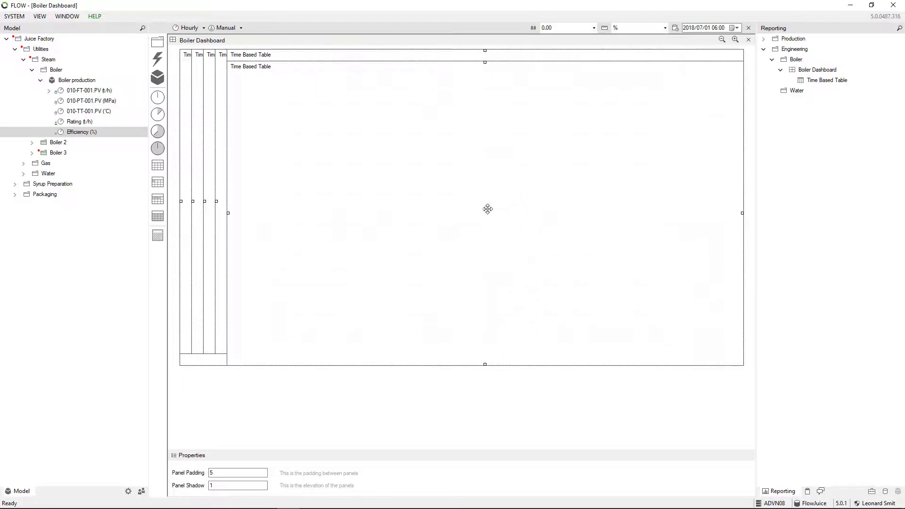
pyautogui.moveTo(437, 352); pyautogui.dragTo(440, 187)
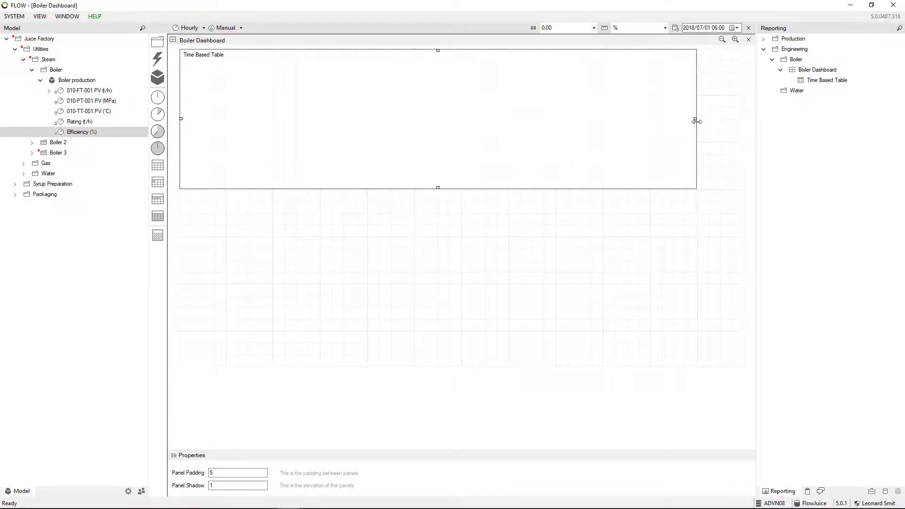
pyautogui.moveTo(721, 118); pyautogui.dragTo(748, 115)
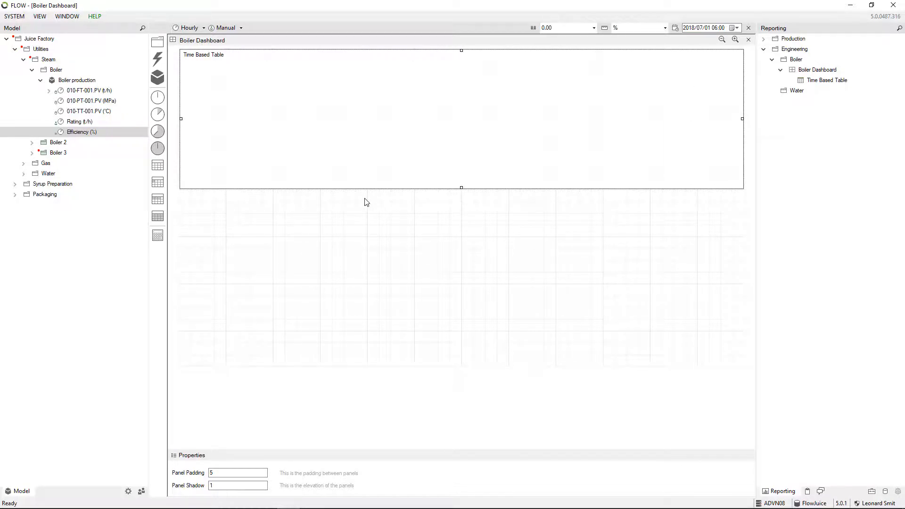
# - Open the dashboard's Time Based Table for editing, set its Period Start Intervals to 2, and review the indicator options
pyautogui.doubleClick(301, 107)
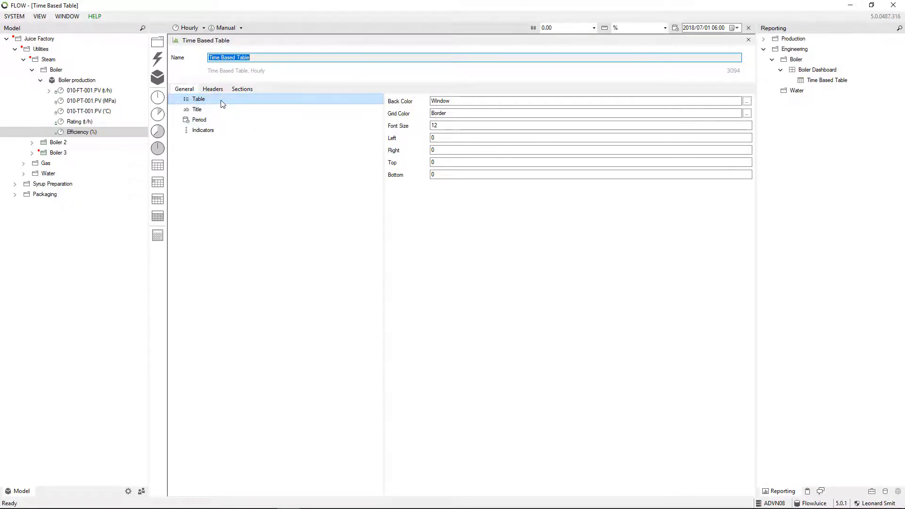
pyautogui.click(198, 112)
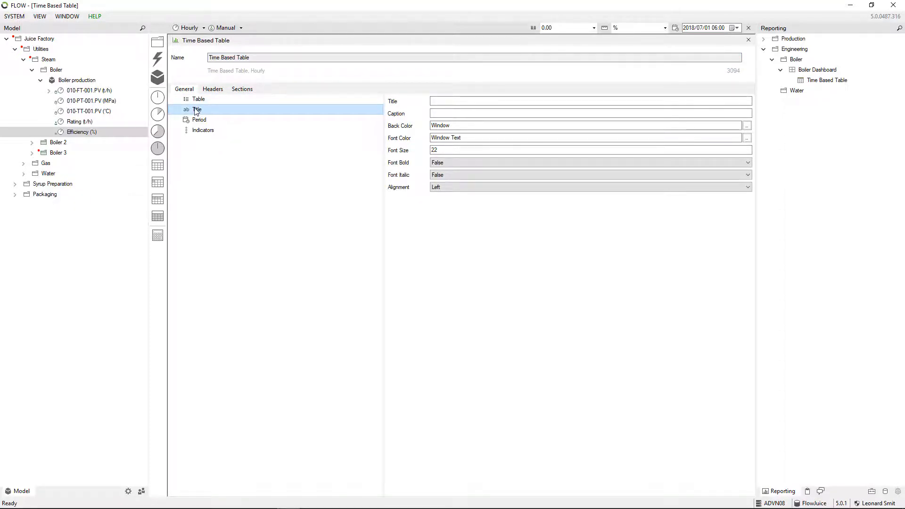
pyautogui.click(198, 119)
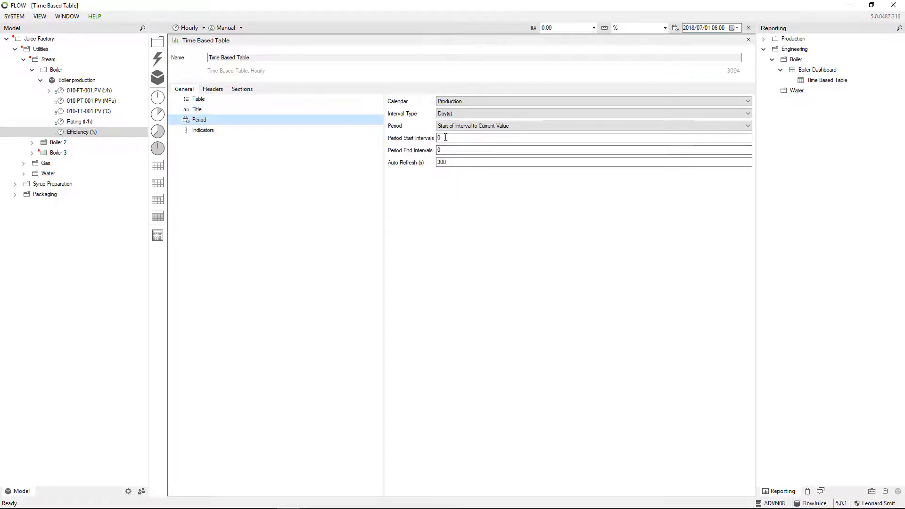
pyautogui.click(447, 138)
pyautogui.write('2')
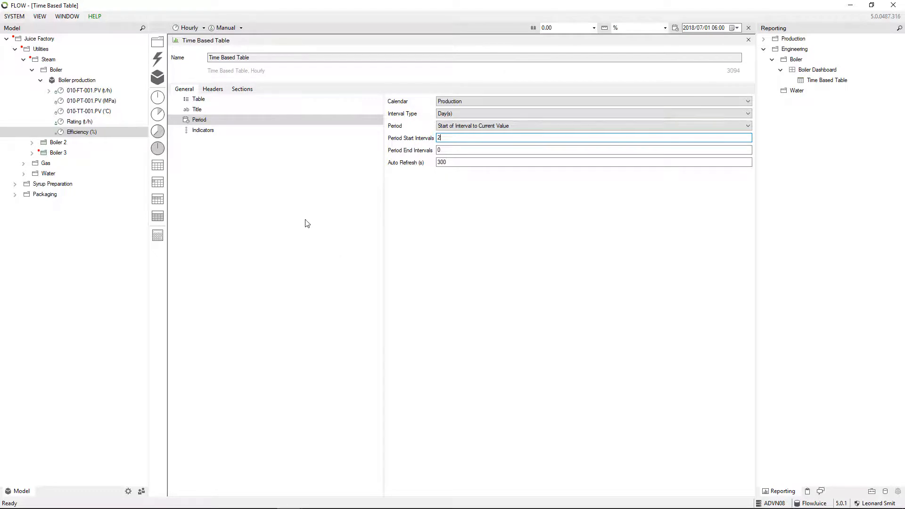
pyautogui.click(248, 168)
pyautogui.click(209, 135)
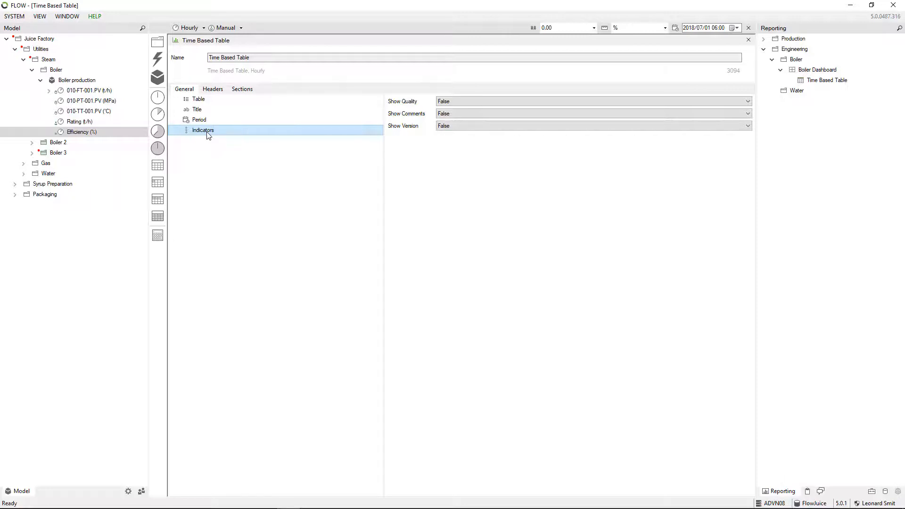
# - Add a weekly partition header to the table's column headers
pyautogui.click(213, 90)
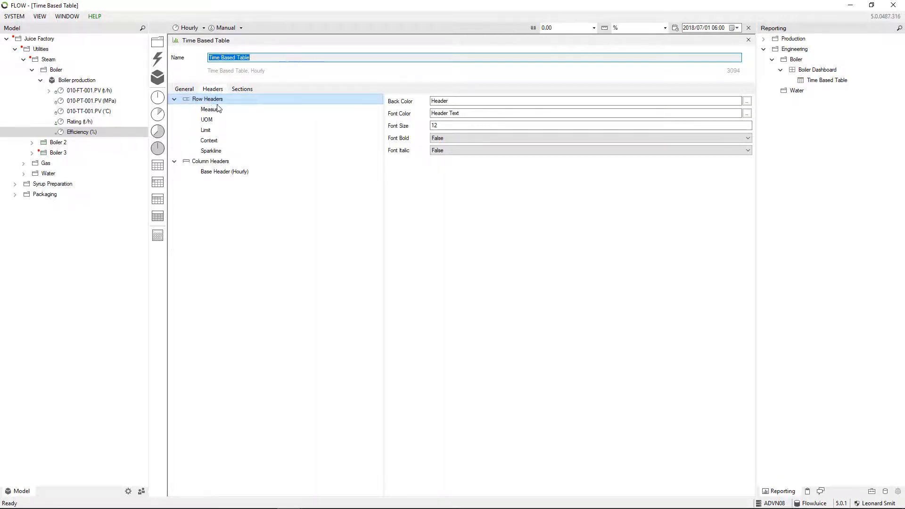
pyautogui.rightClick(213, 163)
pyautogui.moveTo(236, 170)
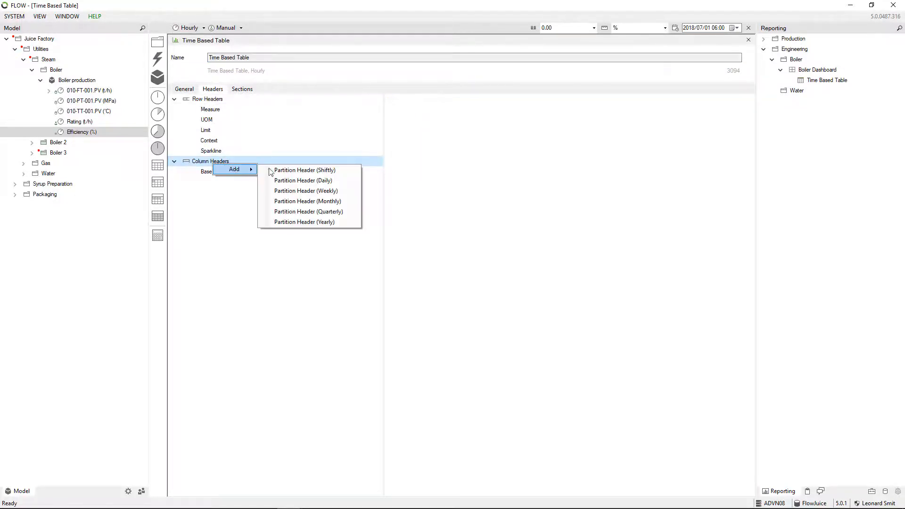
pyautogui.click(324, 191)
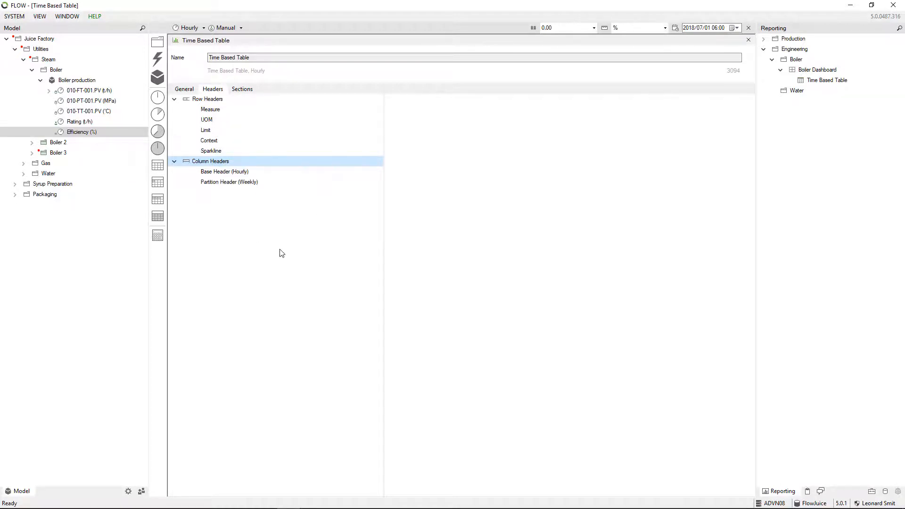
# - Add shiftly, daily and weekly To Date extensions to the hourly base header
pyautogui.rightClick(226, 175)
pyautogui.moveTo(245, 181)
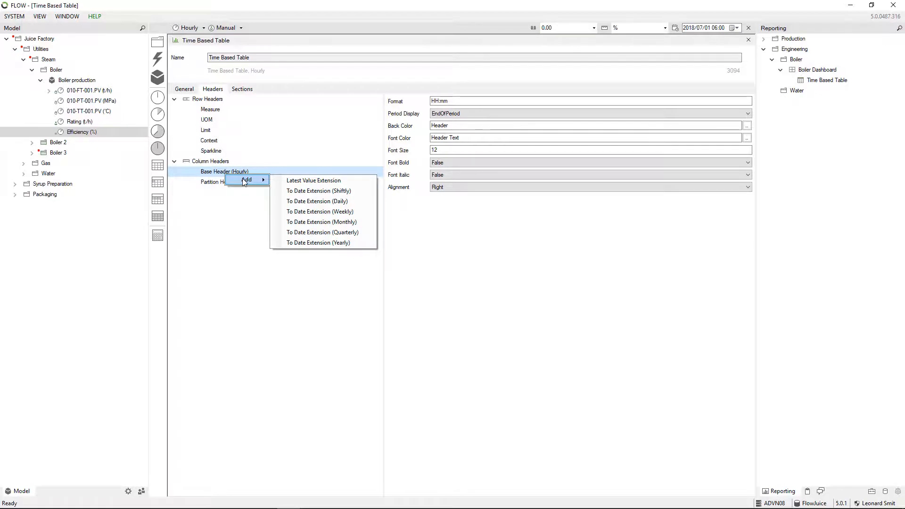
pyautogui.click(309, 191)
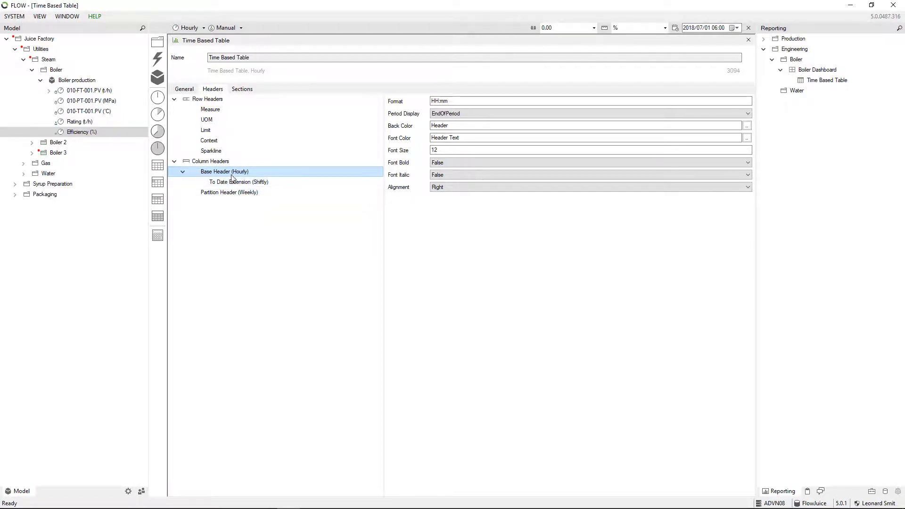
pyautogui.rightClick(232, 176)
pyautogui.moveTo(257, 178)
pyautogui.click(319, 197)
pyautogui.rightClick(235, 173)
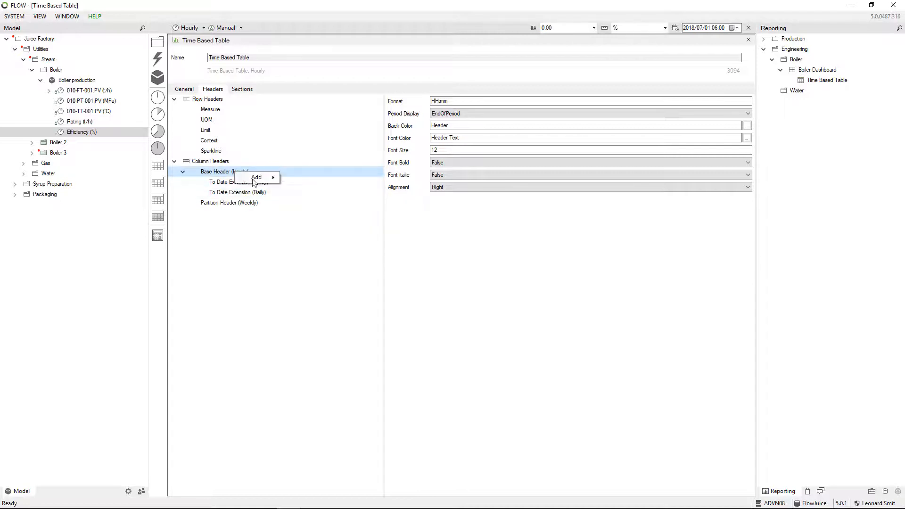
pyautogui.click(330, 189)
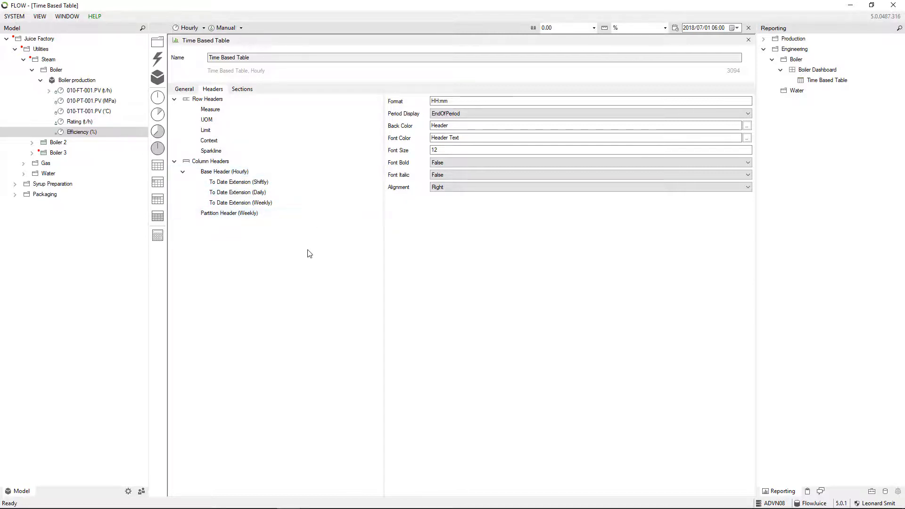
# - Add Boiler production with its measures as a table section and review the 010-FT-001.PV row's general and sparkline settings
pyautogui.click(249, 92)
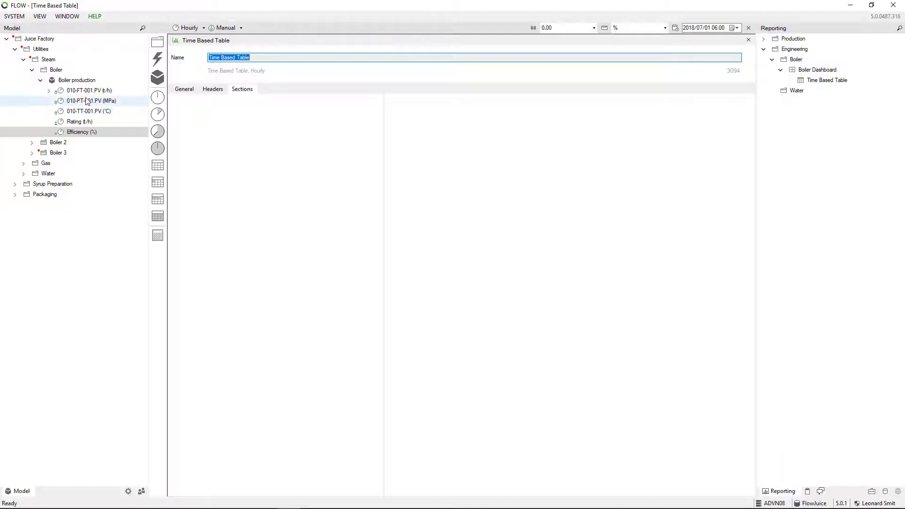
pyautogui.moveTo(73, 82); pyautogui.dragTo(231, 123)
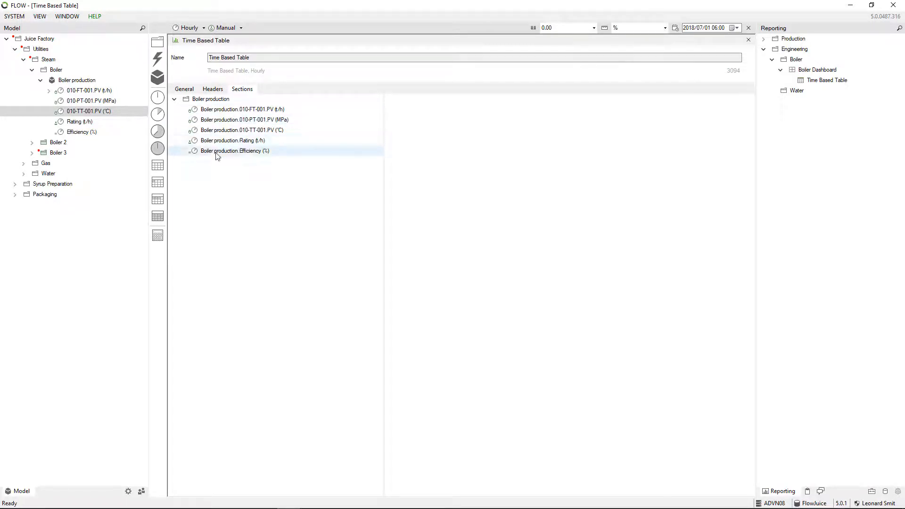
pyautogui.click(227, 111)
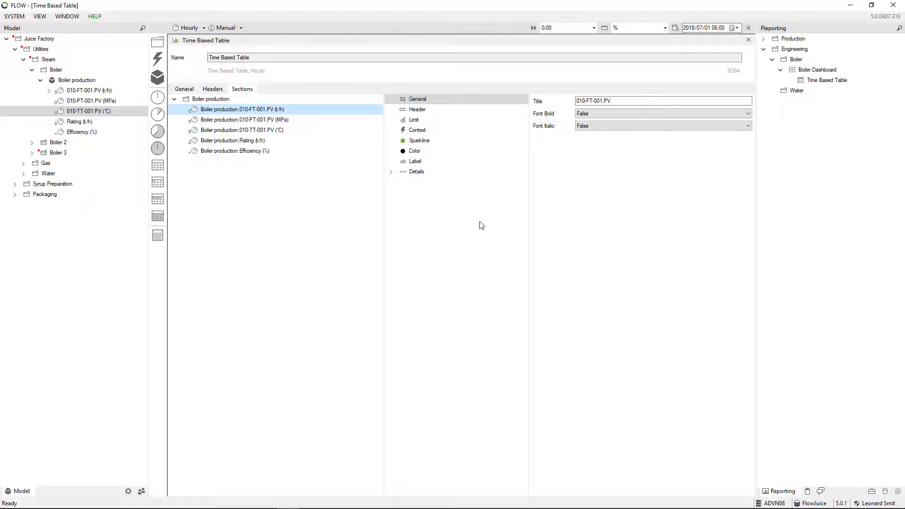
pyautogui.click(420, 141)
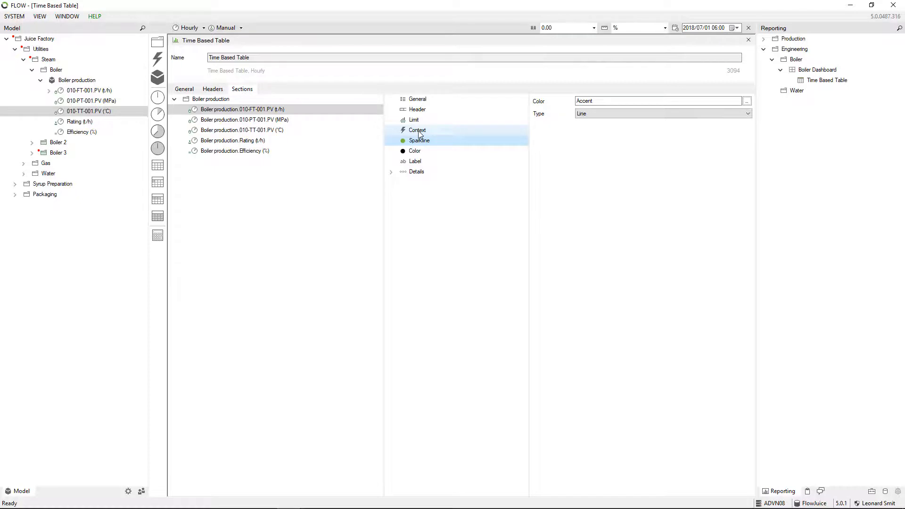
# - Assign the 010-FT-001.PV STD, DTD and WTD measures to that row's Shiftly, Daily and Weekly details
pyautogui.click(391, 173)
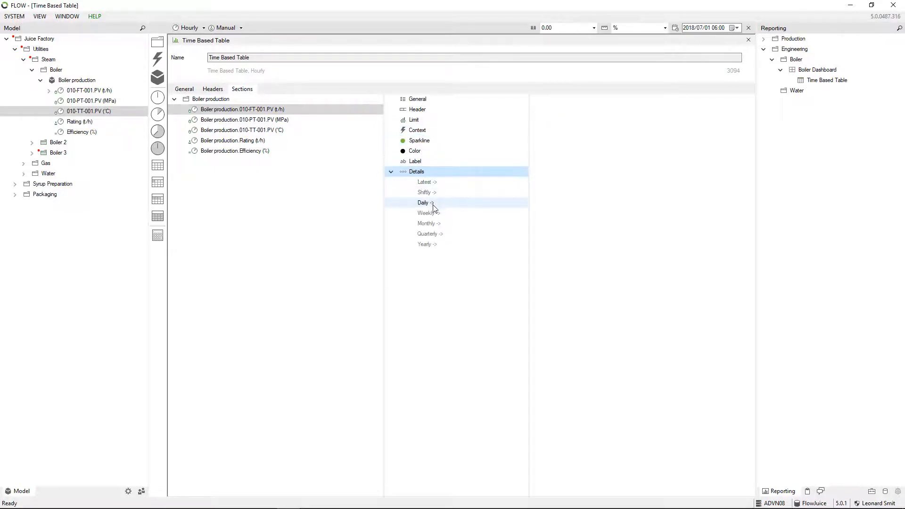
pyautogui.click(49, 91)
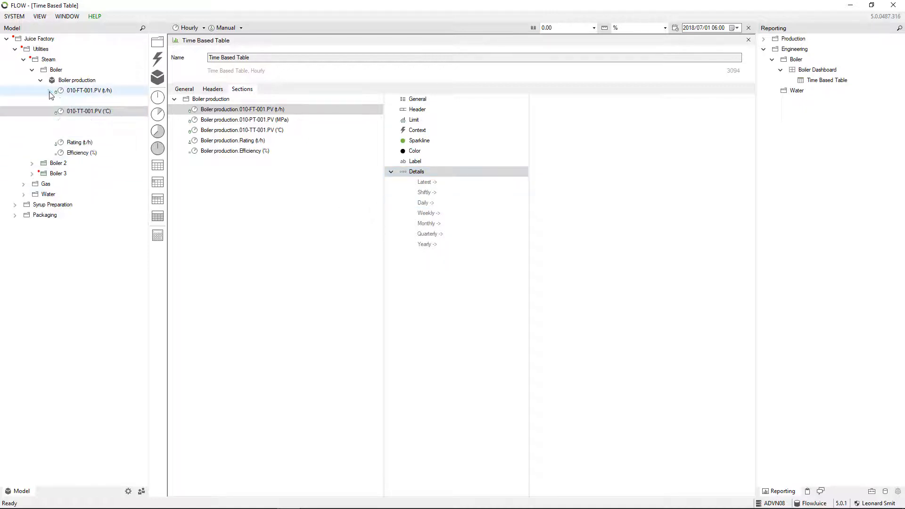
pyautogui.moveTo(95, 101); pyautogui.dragTo(441, 195)
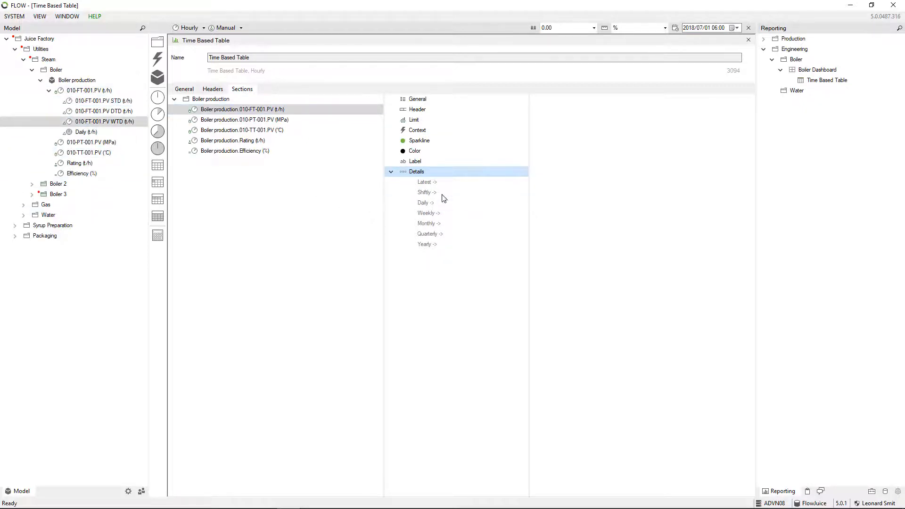
pyautogui.moveTo(104, 111); pyautogui.dragTo(433, 207)
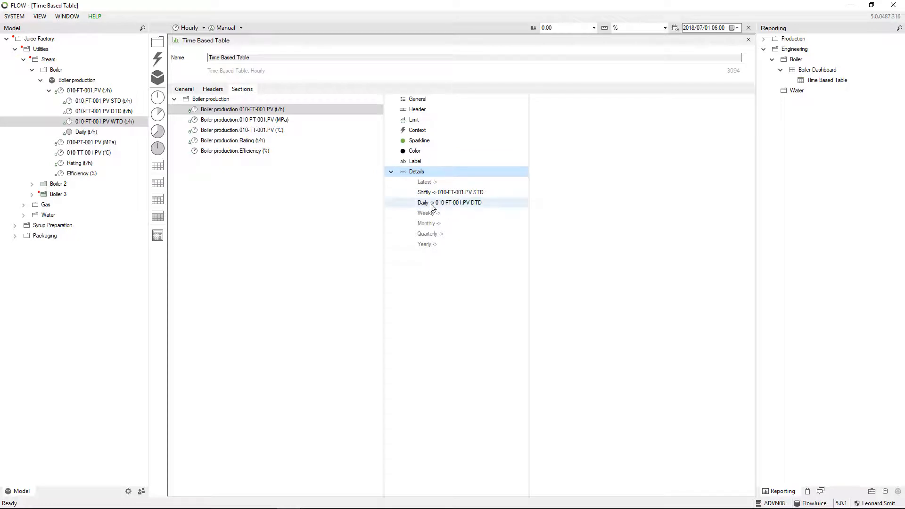
pyautogui.moveTo(111, 120); pyautogui.dragTo(452, 217)
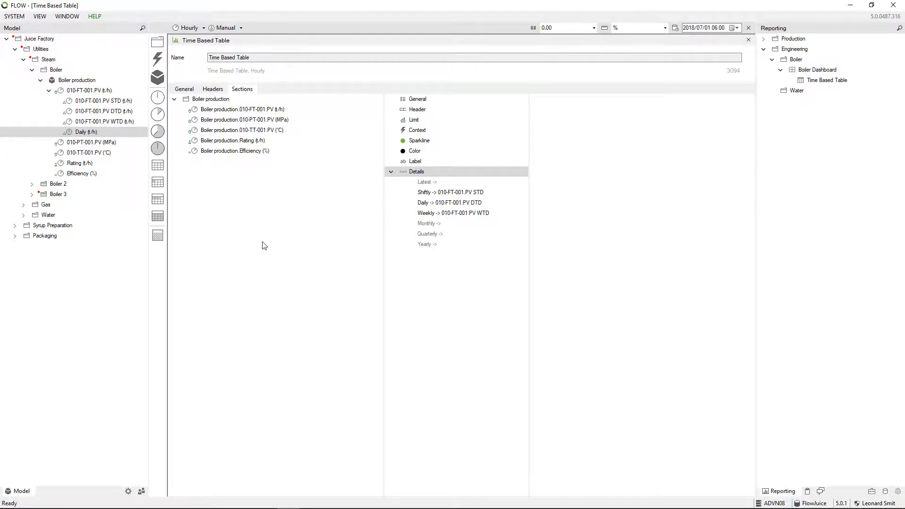
# - Switch to the Flow site in Chrome and sign in with the prefilled account credentials
pyautogui.click(219, 499)
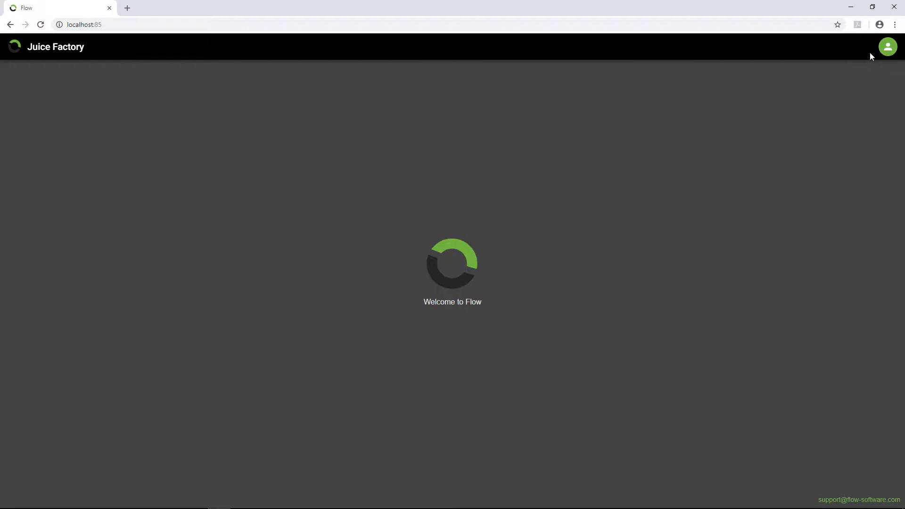
pyautogui.click(887, 49)
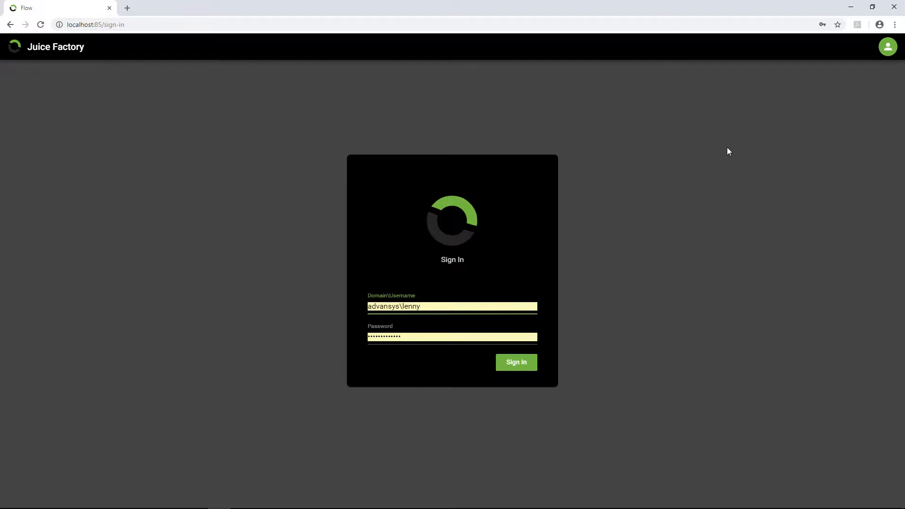
pyautogui.click(520, 367)
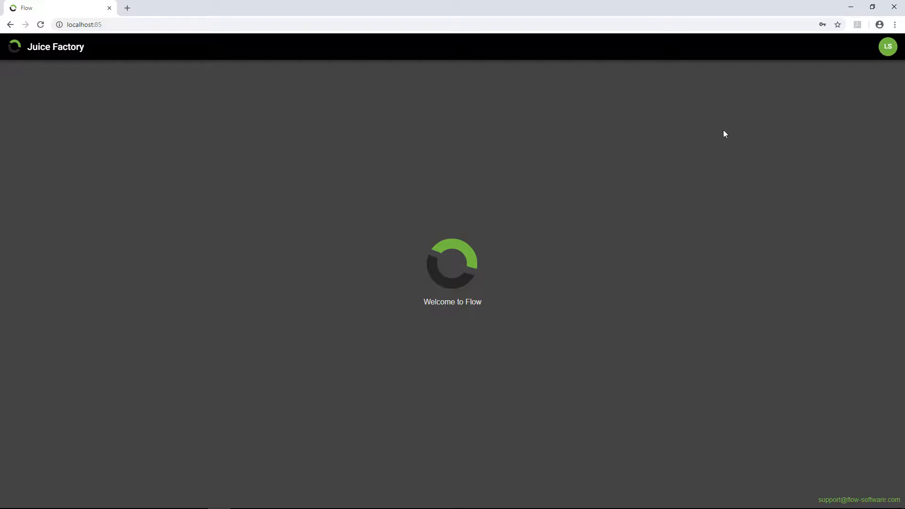
# - Open the Boiler Dashboard from the Engineering reports' Boiler folder and hide the report navigation
pyautogui.click(11, 56)
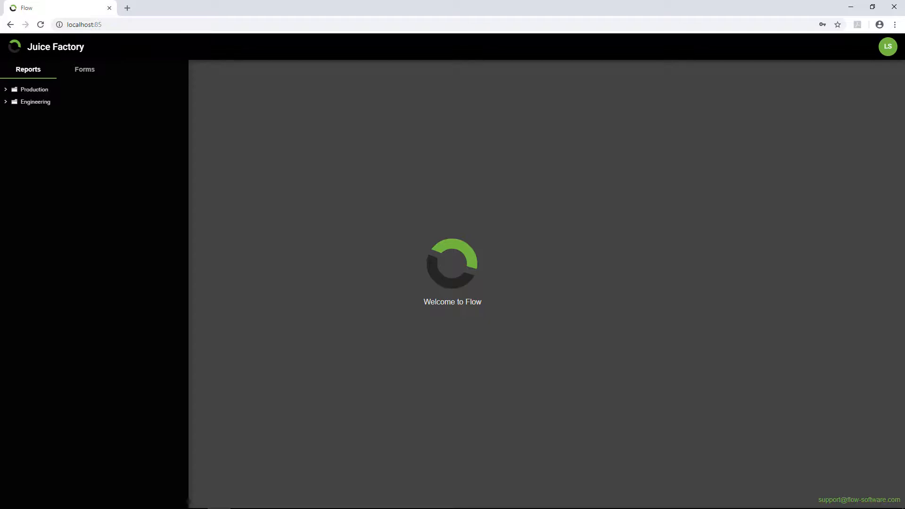
pyautogui.click(6, 90)
pyautogui.click(13, 102)
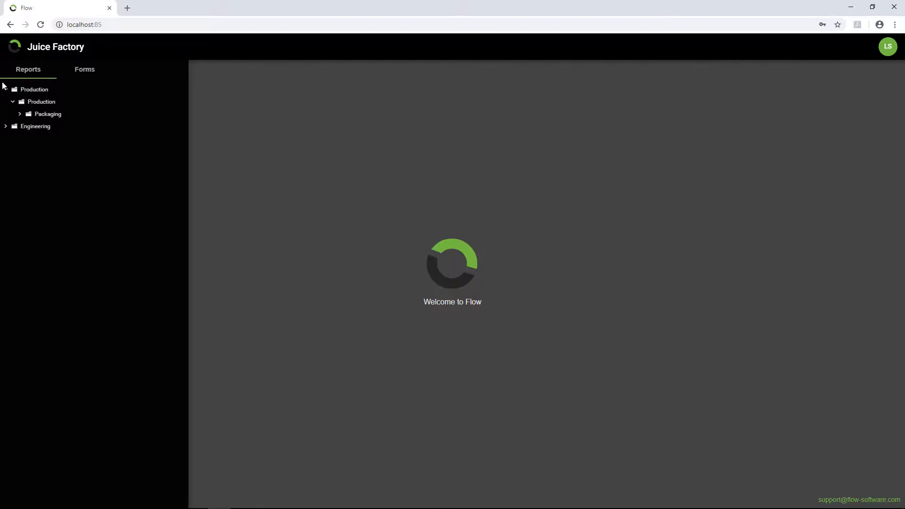
pyautogui.click(6, 126)
pyautogui.click(12, 138)
pyautogui.click(46, 151)
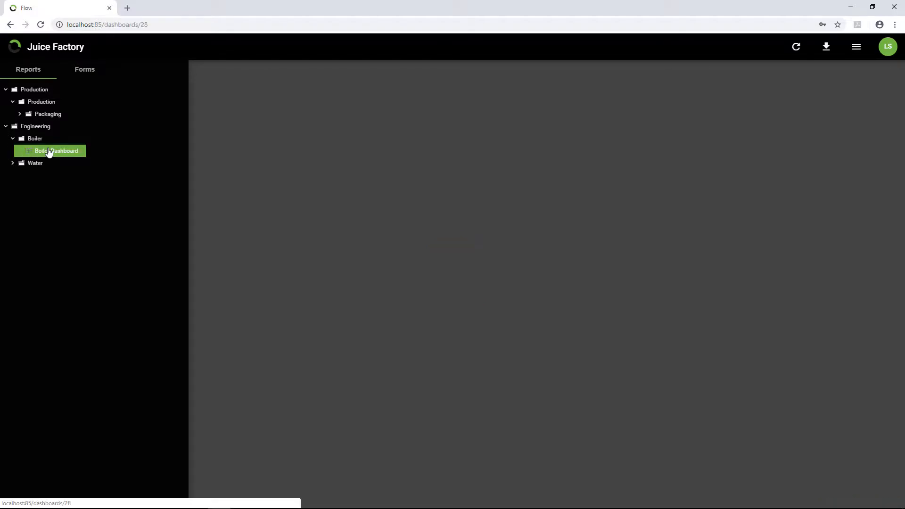
pyautogui.click(15, 49)
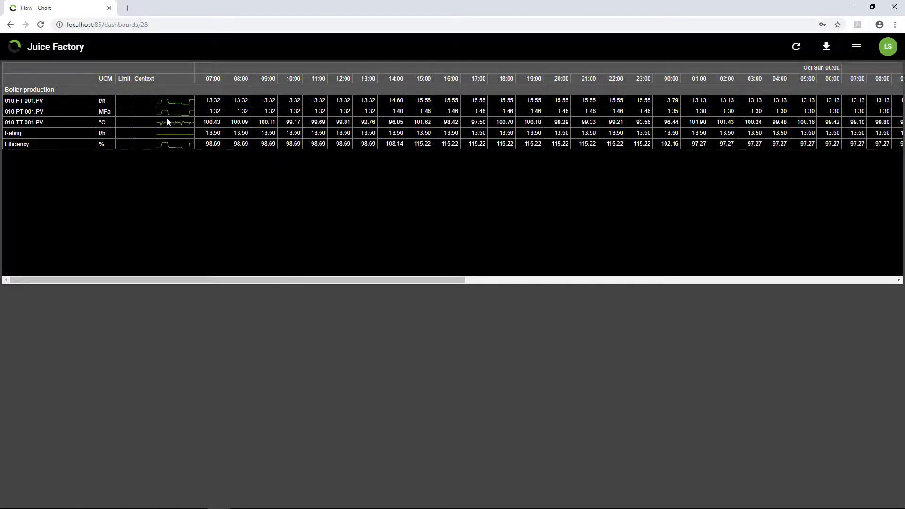
# - Examine the Boiler production table's hourly values, its STD, DTD and WTD columns, and the Efficiency row
pyautogui.moveTo(165, 278); pyautogui.dragTo(627, 292)
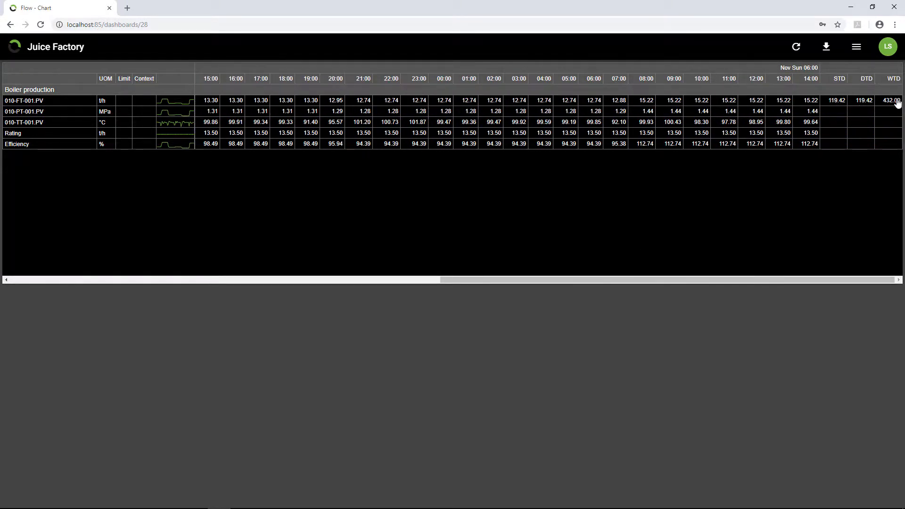
pyautogui.moveTo(801, 280); pyautogui.dragTo(332, 271)
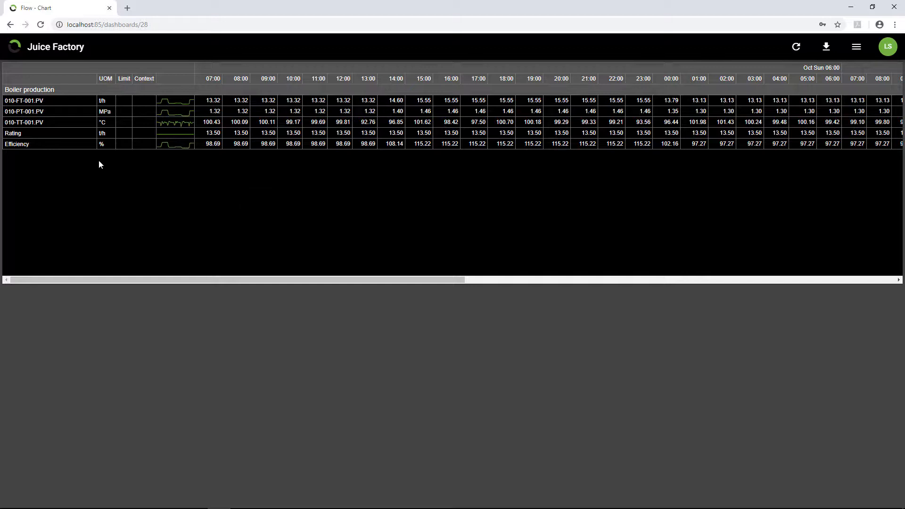
pyautogui.moveTo(14, 148); pyautogui.dragTo(6, 146)
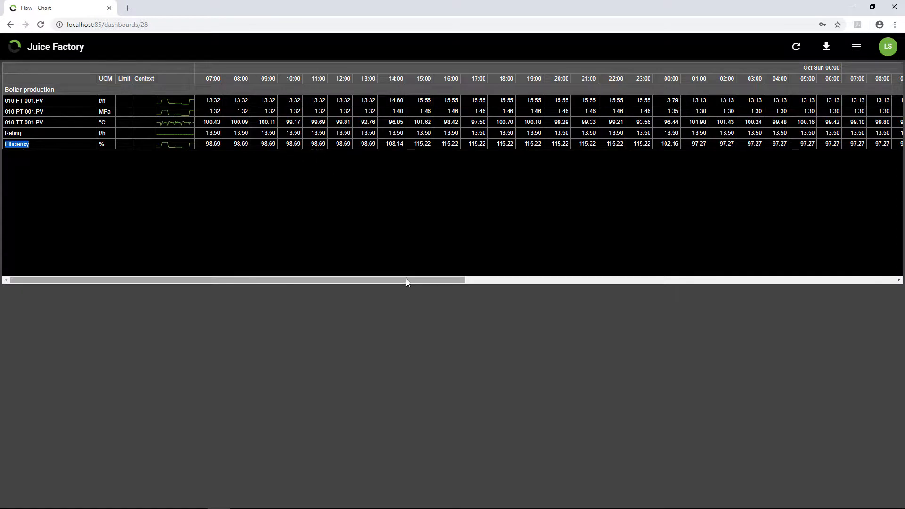
pyautogui.moveTo(405, 278); pyautogui.dragTo(723, 269)
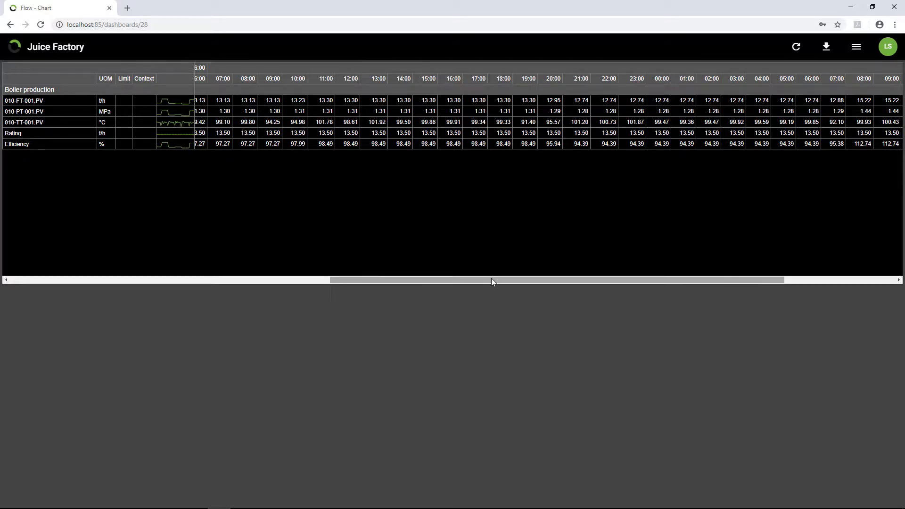
pyautogui.moveTo(491, 279); pyautogui.dragTo(137, 275)
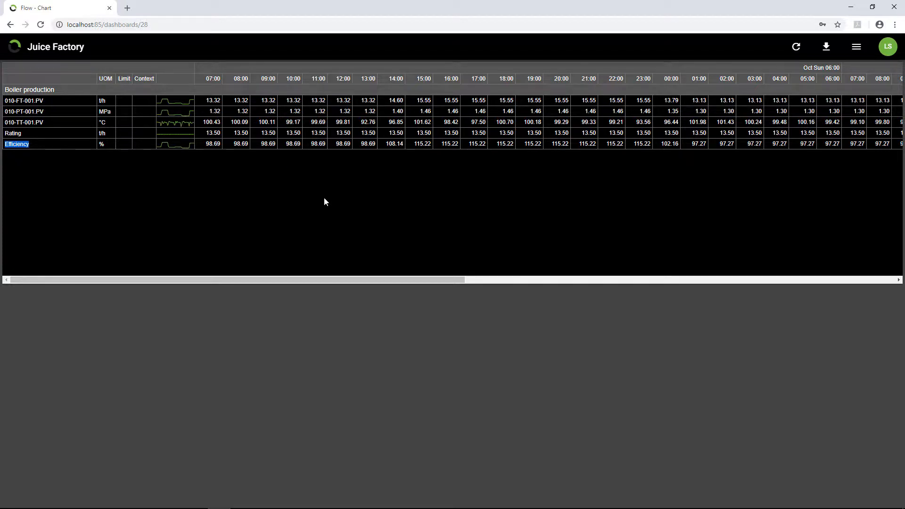
# - Switch back to the FLOW configuration app and close the Time Based Table editor to return to the Boiler Dashboard layout
pyautogui.click(288, 504)
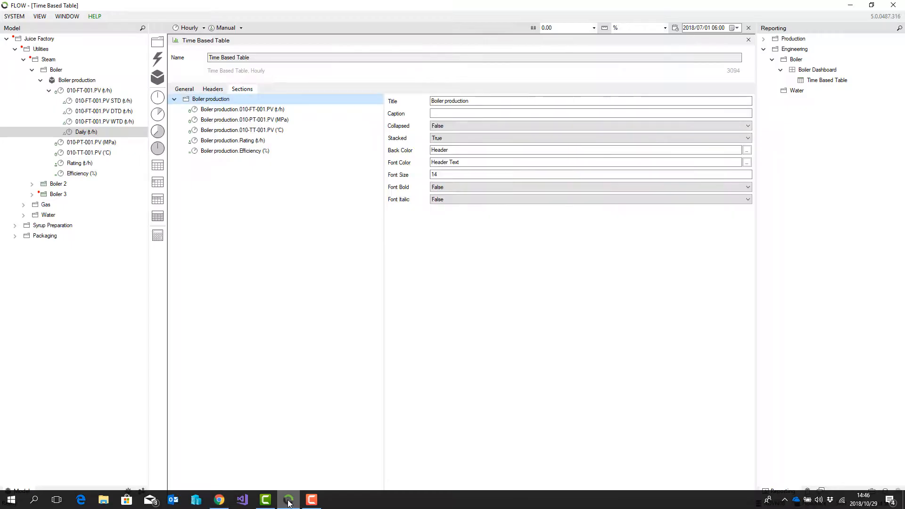
pyautogui.click(748, 40)
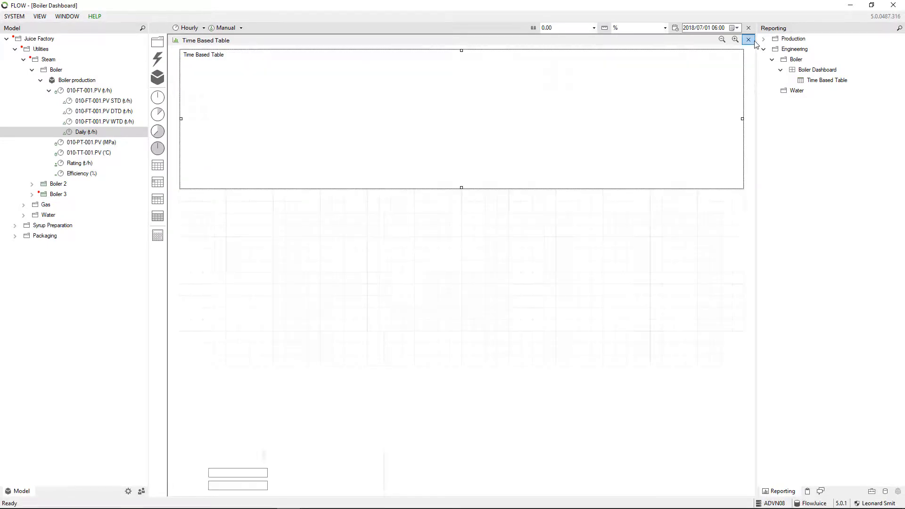
# - Close the Boiler Dashboard and open the limits of the Boiler production Efficiency measure
pyautogui.click(748, 40)
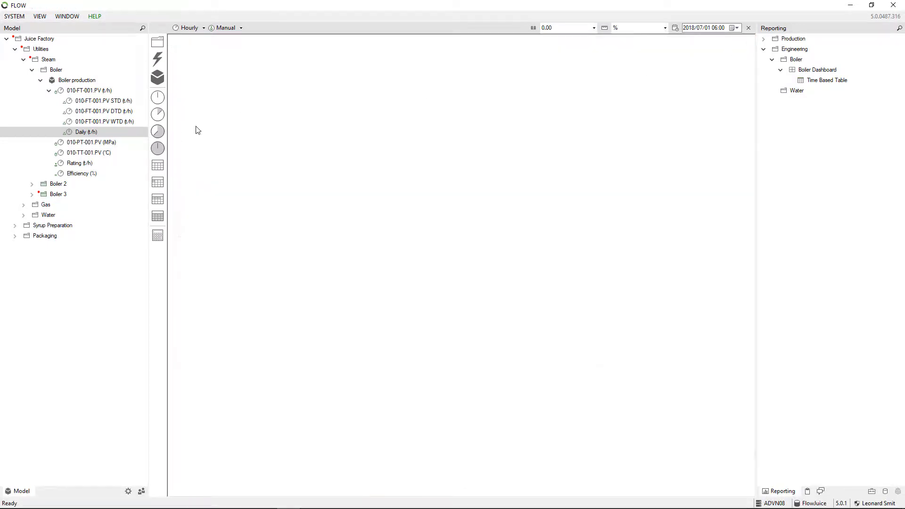
pyautogui.doubleClick(78, 174)
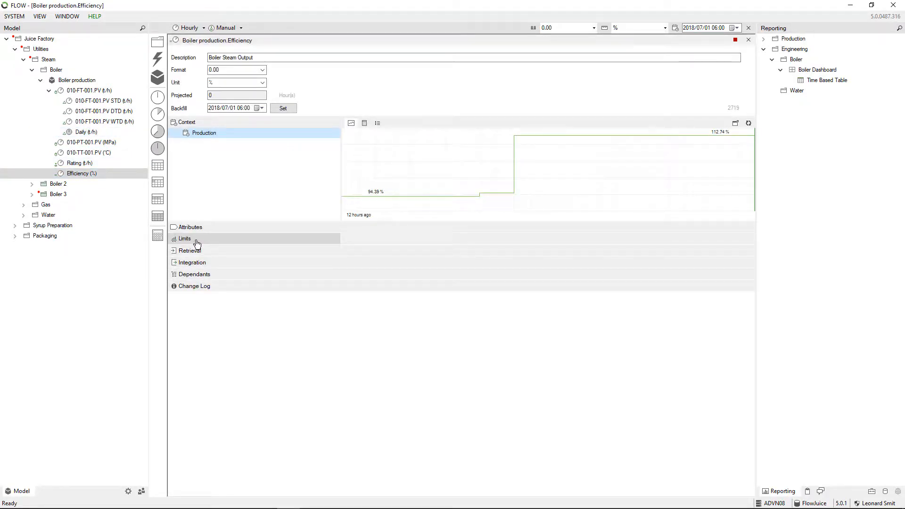
pyautogui.click(197, 242)
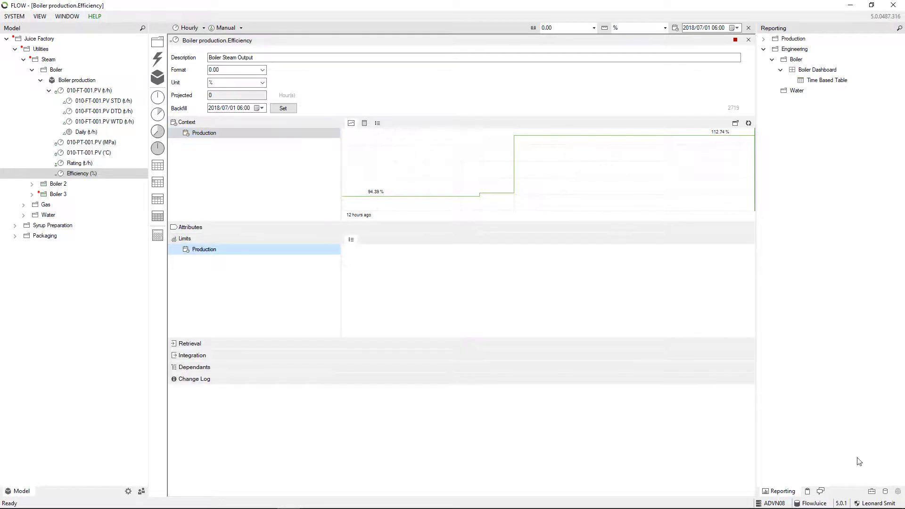
# - Add the Plant limit from the toolbox's Simple limits to the Efficiency measure's Production context
pyautogui.click(872, 492)
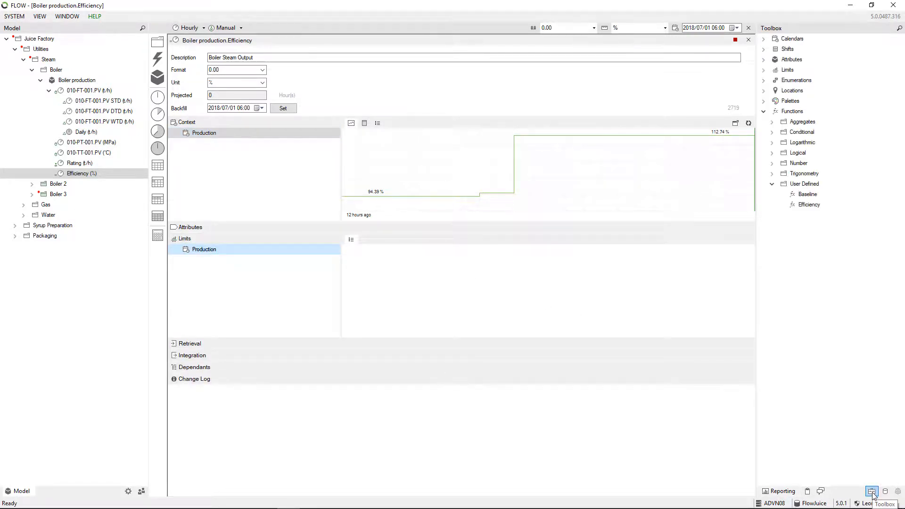
pyautogui.click(763, 114)
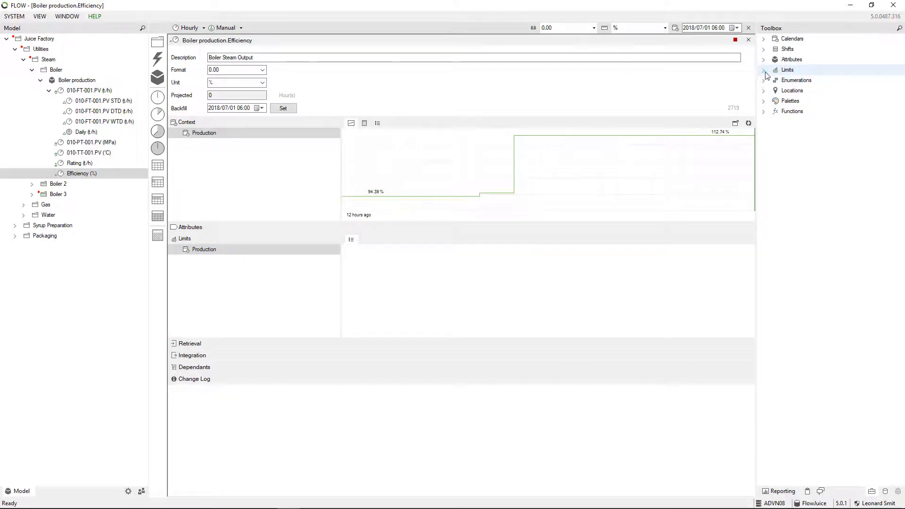
pyautogui.click(764, 70)
pyautogui.click(772, 80)
pyautogui.click(809, 91)
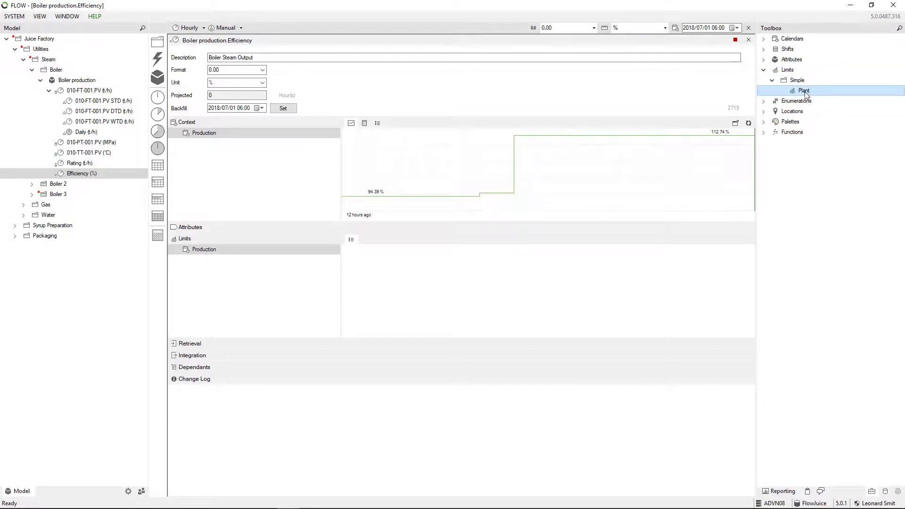
pyautogui.moveTo(806, 93); pyautogui.dragTo(212, 254)
pyautogui.click(404, 276)
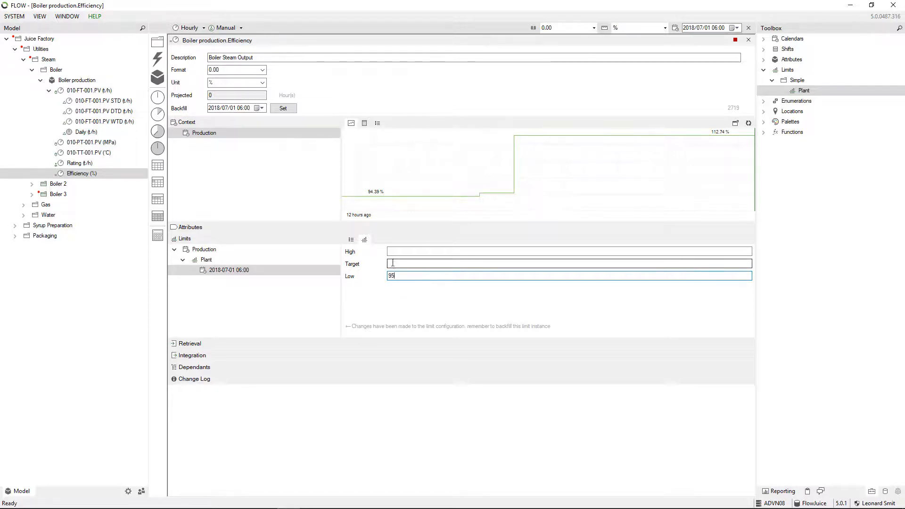
pyautogui.click(394, 263)
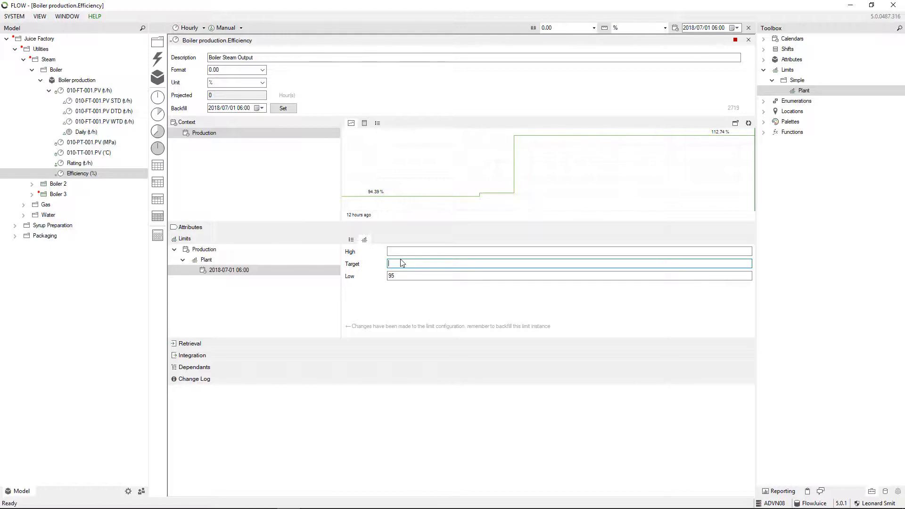
pyautogui.moveTo(403, 275); pyautogui.dragTo(387, 275)
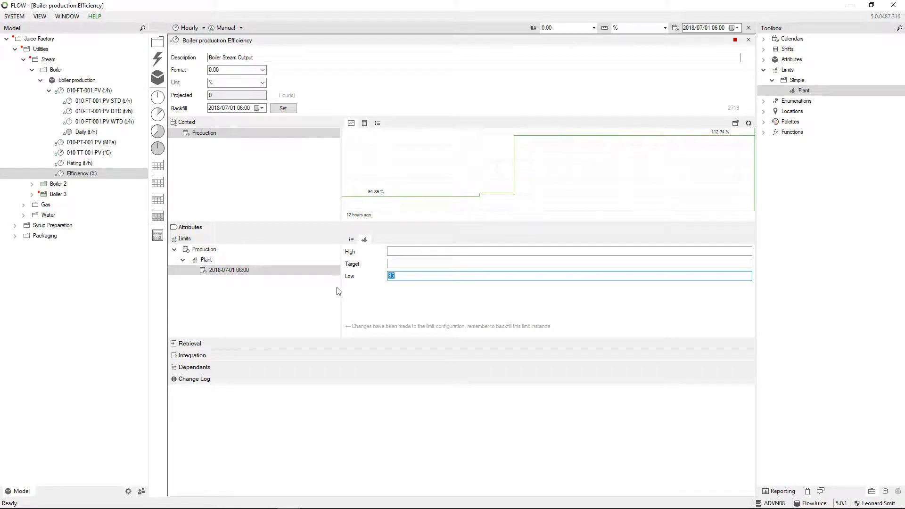
pyautogui.rightClick(245, 269)
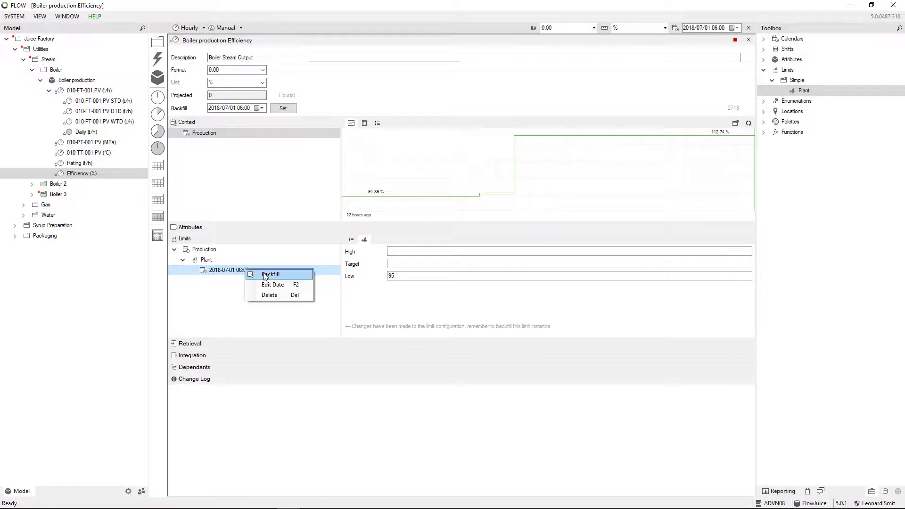
pyautogui.click(265, 275)
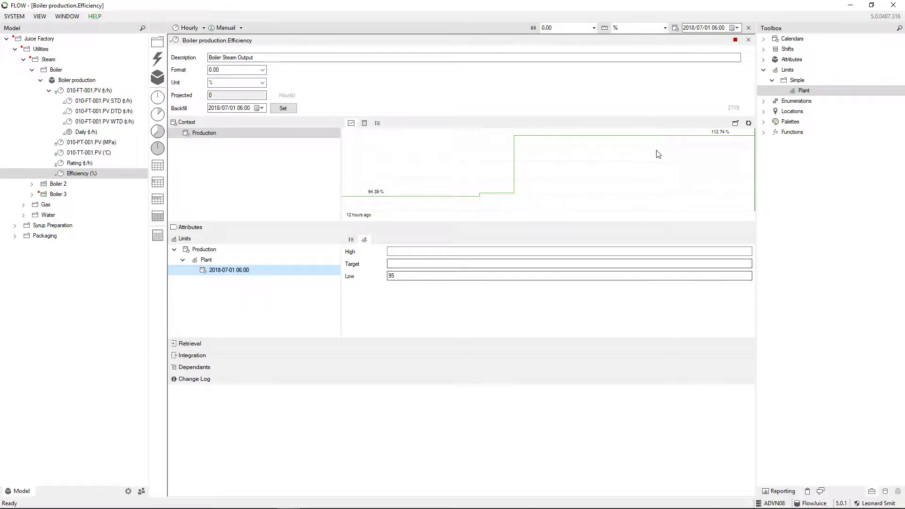
pyautogui.click(748, 40)
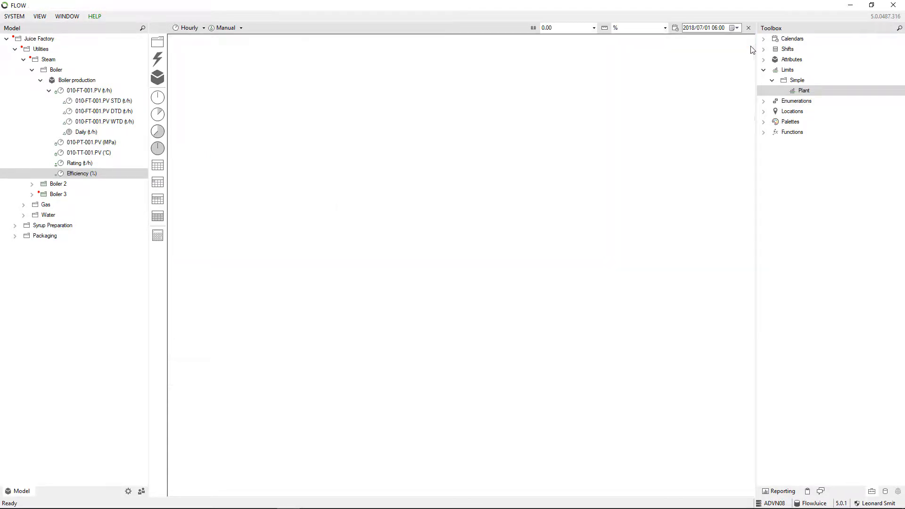
# - Open the Boiler Dashboard's Time Based Table and assign the Plant limit to the Efficiency measure in its Boiler production section
pyautogui.click(786, 493)
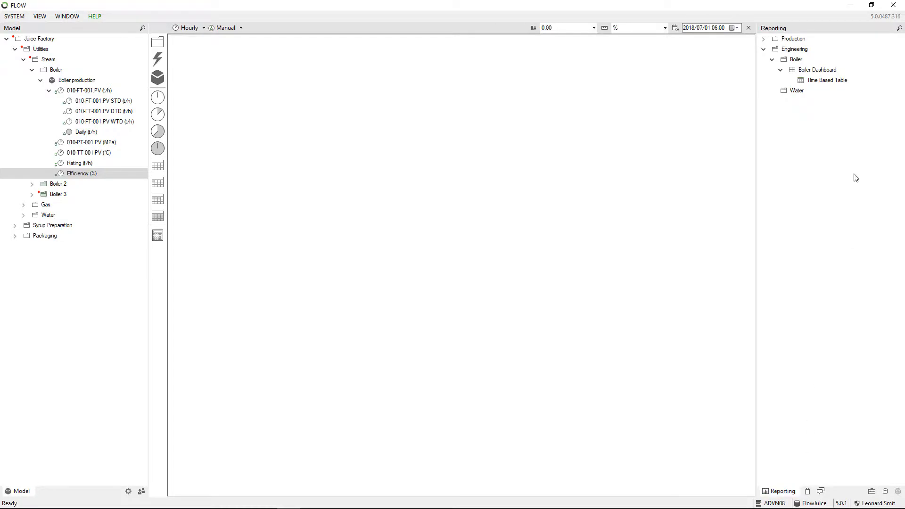
pyautogui.doubleClick(817, 82)
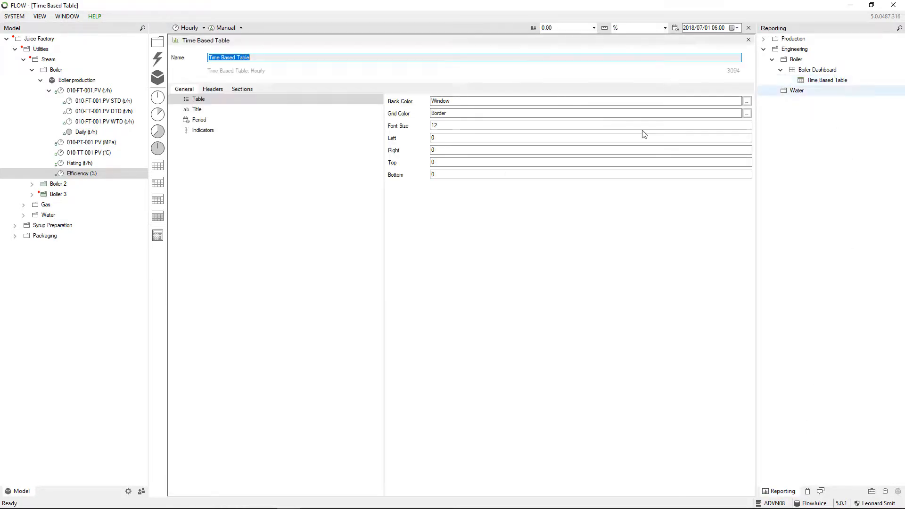
pyautogui.click(241, 89)
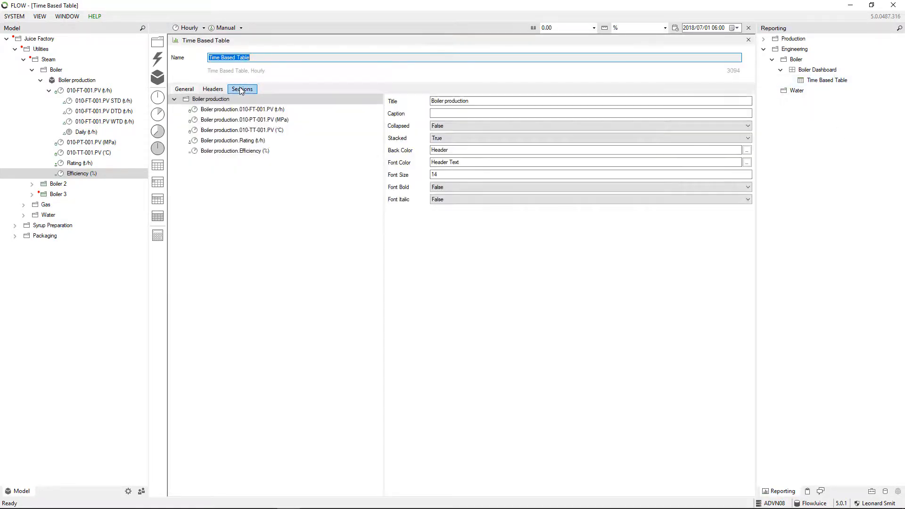
pyautogui.click(262, 151)
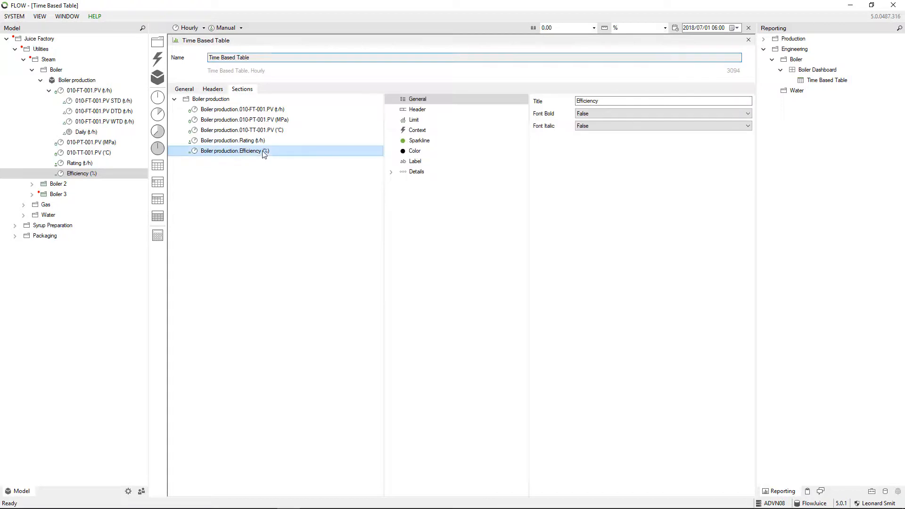
pyautogui.click(424, 120)
pyautogui.click(596, 101)
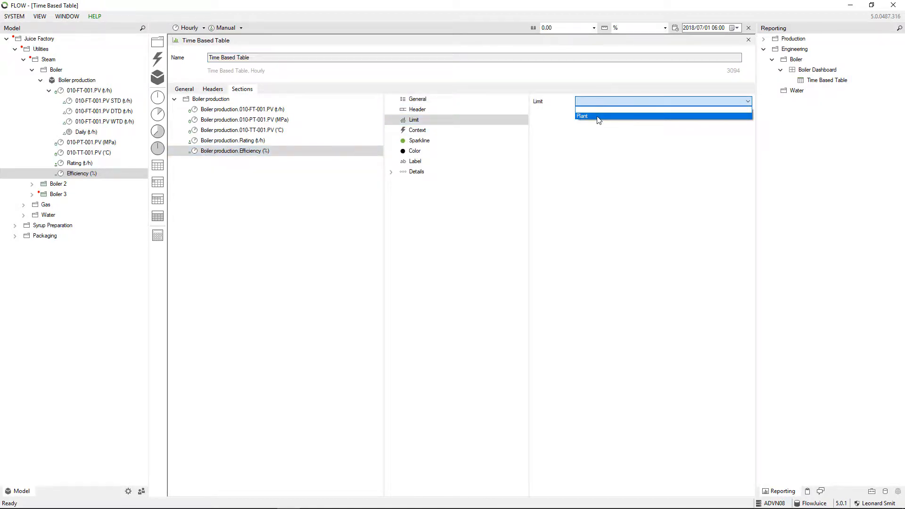
pyautogui.click(596, 117)
# - Add a Limit Color Provider to the Efficiency measure's color settings in the table
pyautogui.rightClick(408, 153)
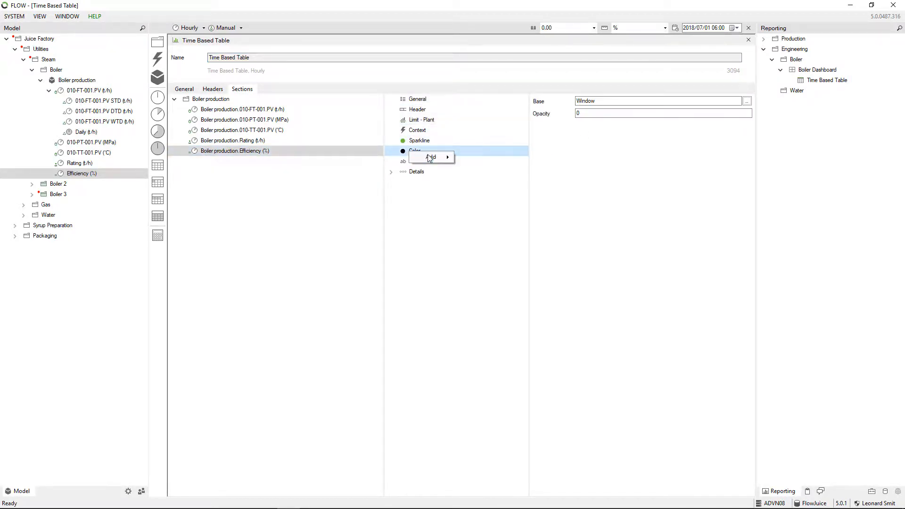
pyautogui.moveTo(430, 156)
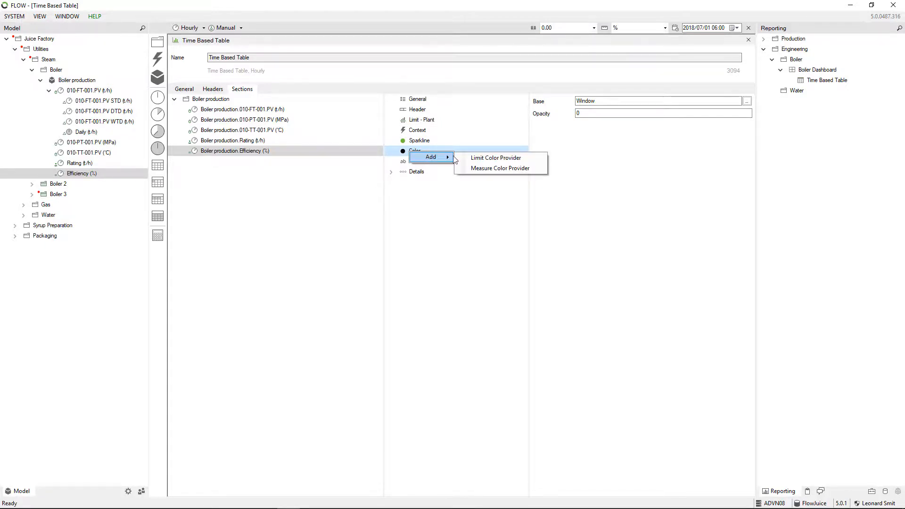
pyautogui.click(504, 162)
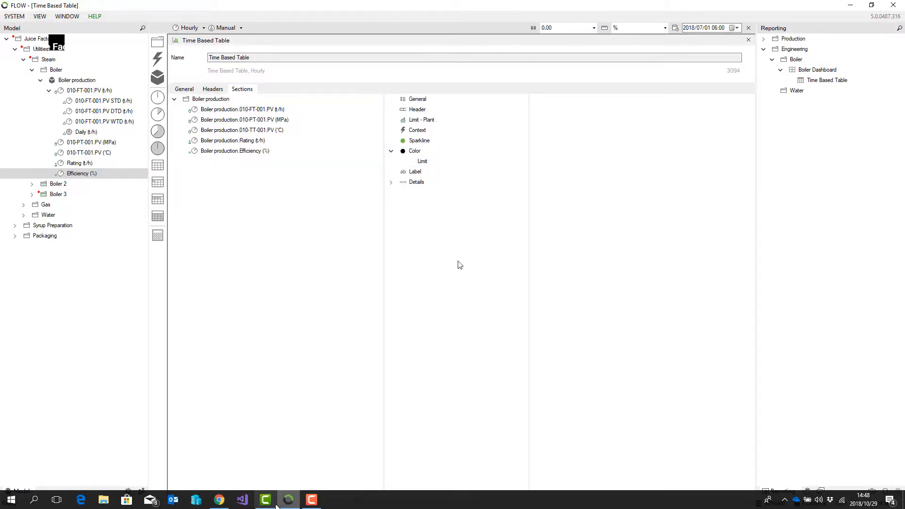
# - Switch to Chrome, reload the Boiler Dashboard, and examine the limit coloring across the Efficiency row's hourly values
pyautogui.click(219, 500)
pyautogui.click(41, 25)
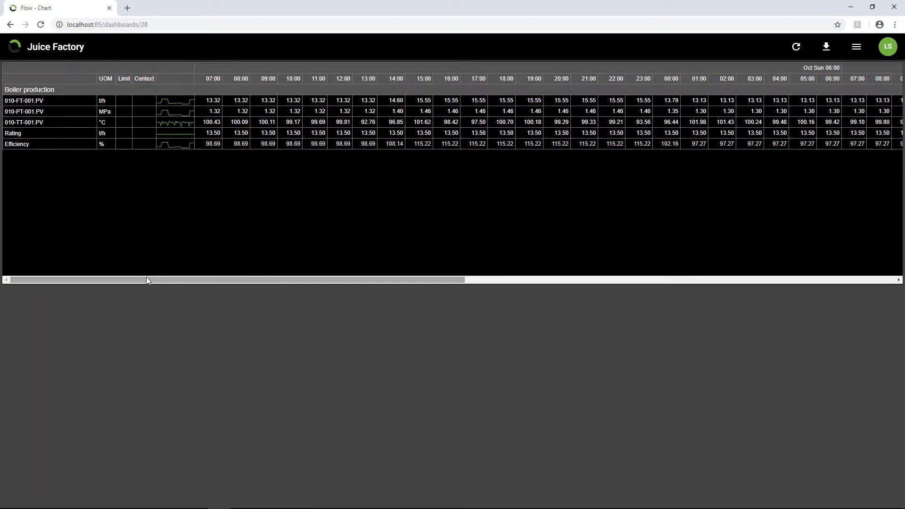
pyautogui.moveTo(146, 279); pyautogui.dragTo(507, 283)
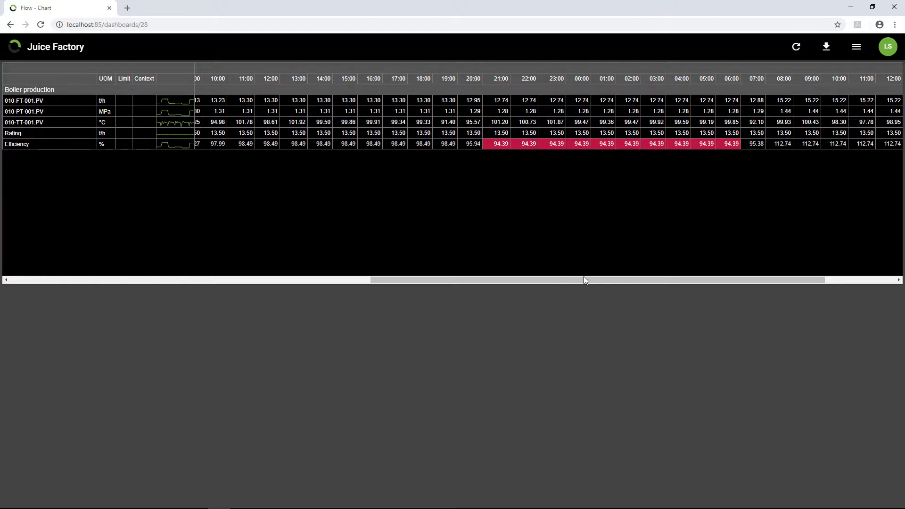
pyautogui.moveTo(624, 282); pyautogui.dragTo(250, 270)
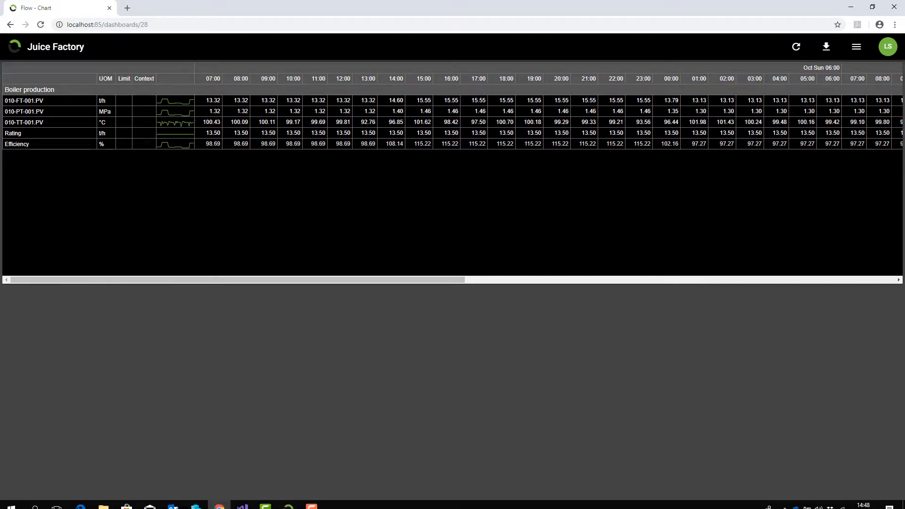
# - Switch back to FLOW and add a Measure Color Provider to the 010-FT-001.PV measure's color settings
pyautogui.click(288, 502)
pyautogui.click(255, 110)
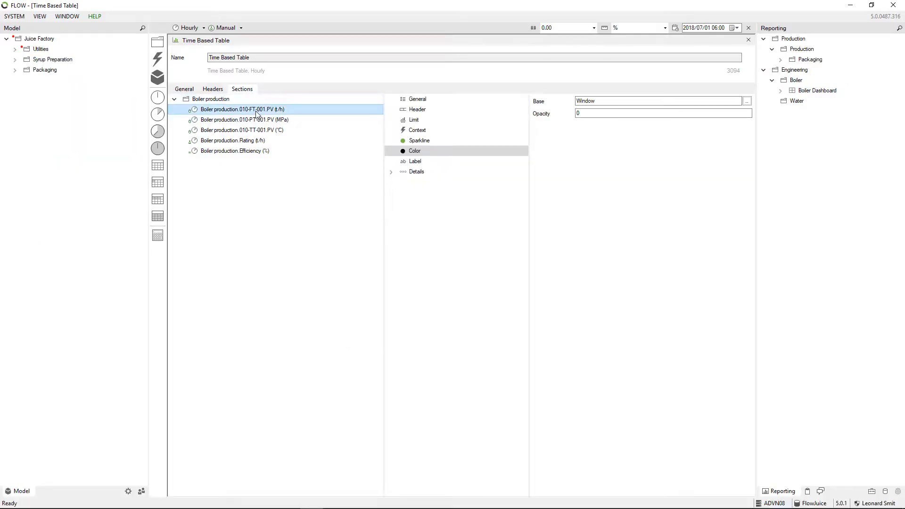
pyautogui.rightClick(418, 153)
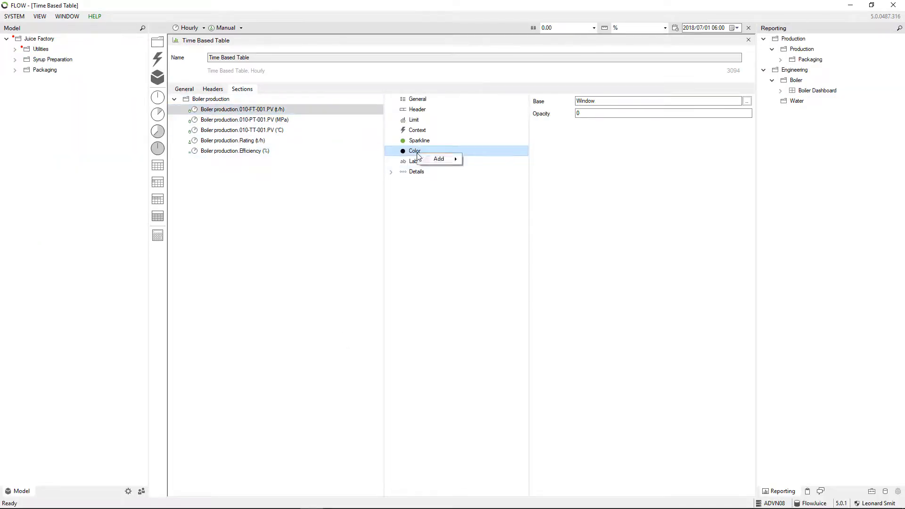
pyautogui.moveTo(438, 160)
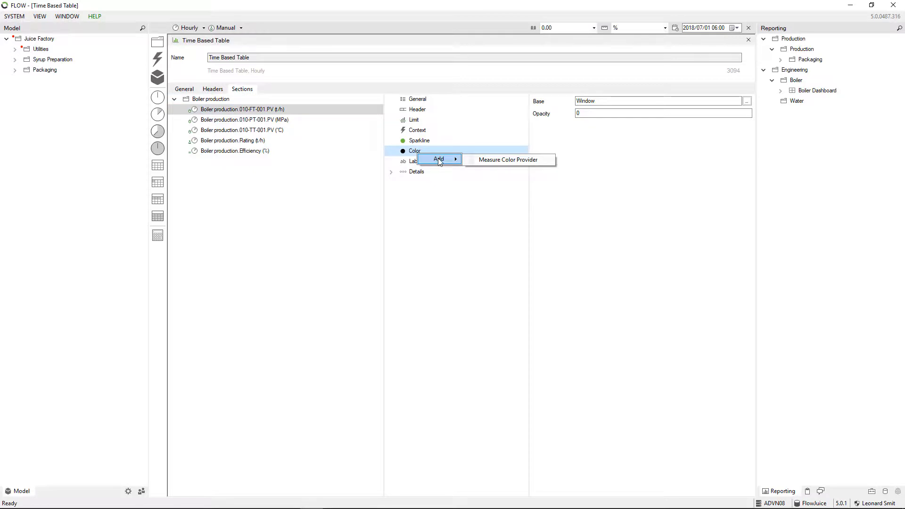
pyautogui.click(505, 163)
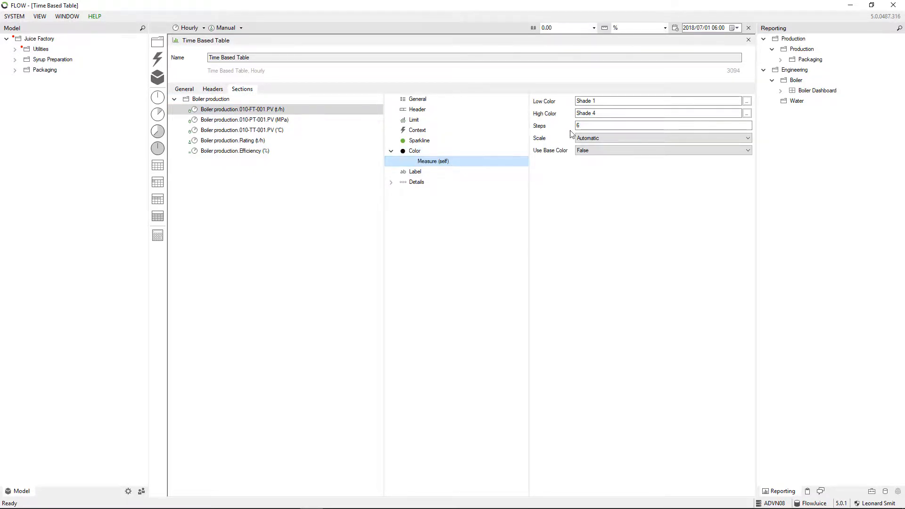
# - Set the measure color provider's low color to red Shade 11 and its high color to green Shade 5
pyautogui.click(747, 101)
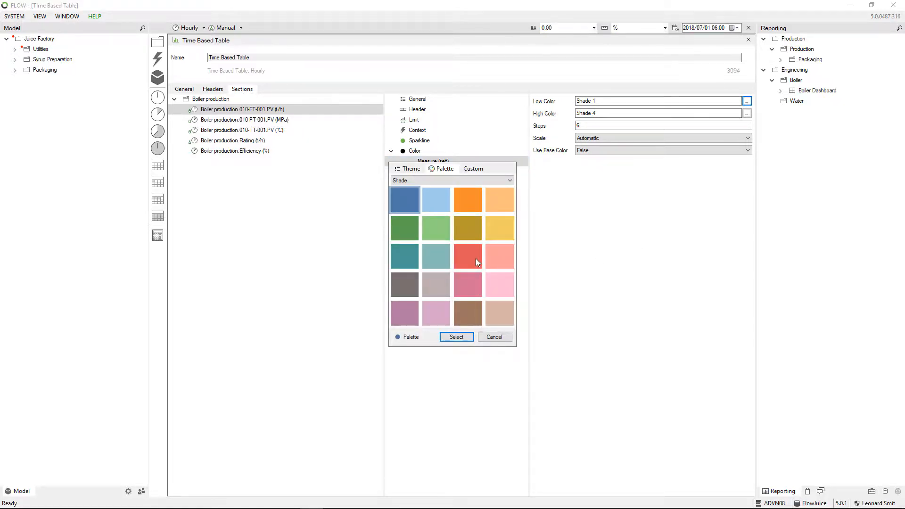
pyautogui.click(476, 259)
pyautogui.click(458, 337)
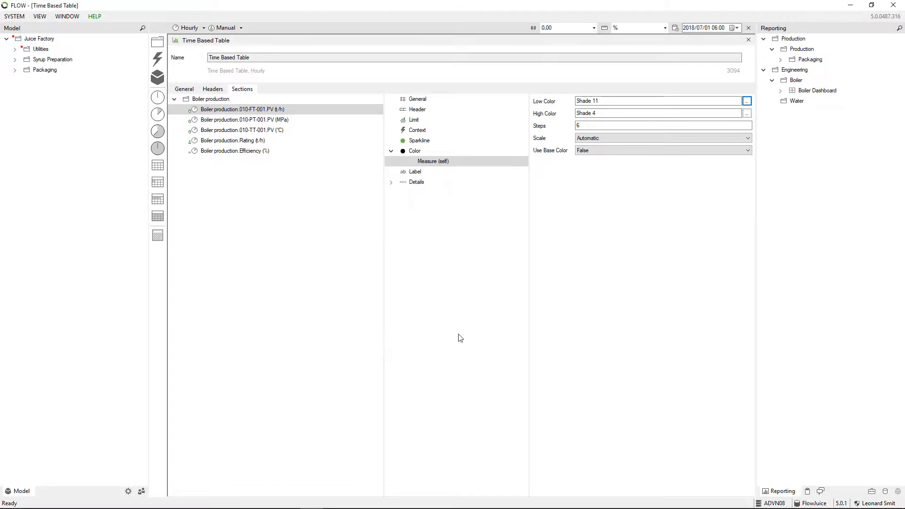
pyautogui.click(747, 114)
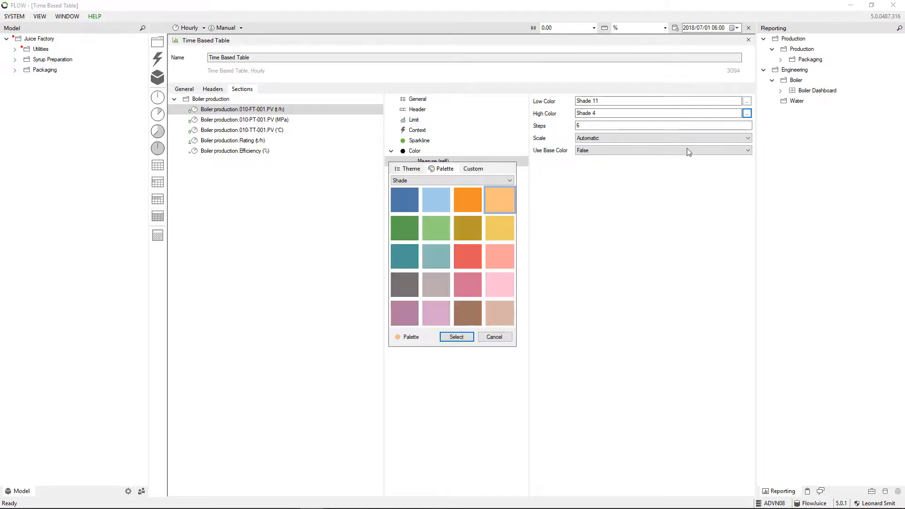
pyautogui.click(402, 229)
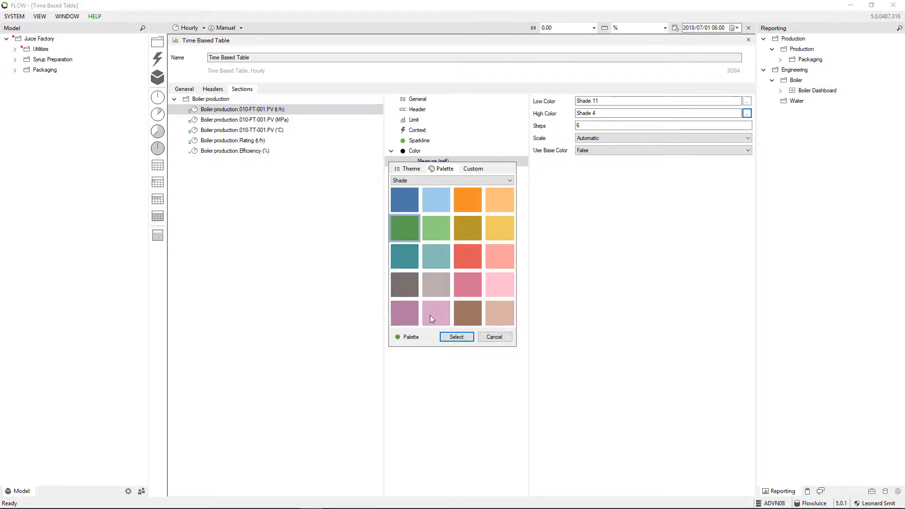
pyautogui.click(456, 336)
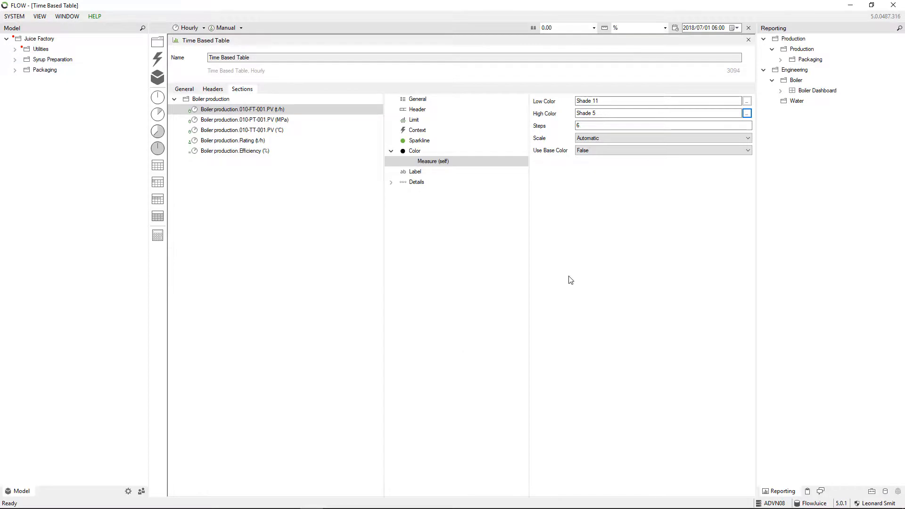
# - Try the Specific scale for the measure color provider, and return it to Automatic
pyautogui.click(617, 140)
pyautogui.click(605, 155)
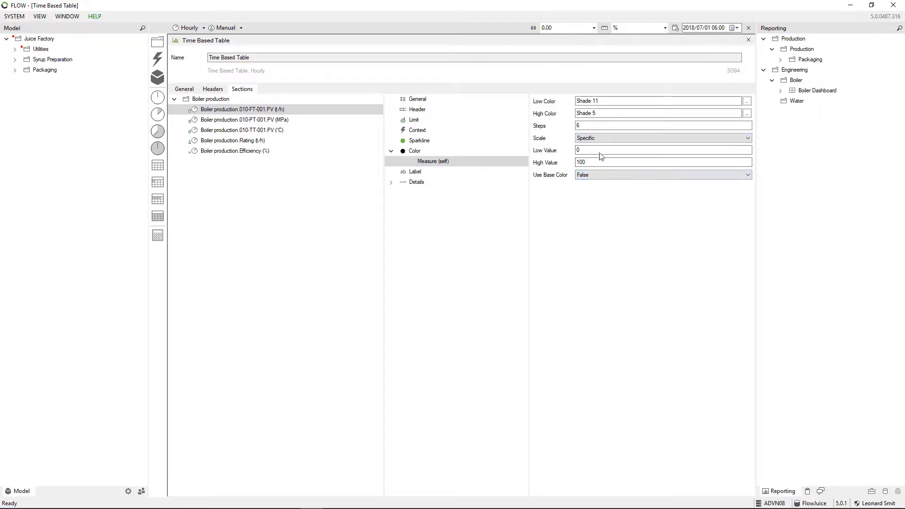
pyautogui.click(592, 138)
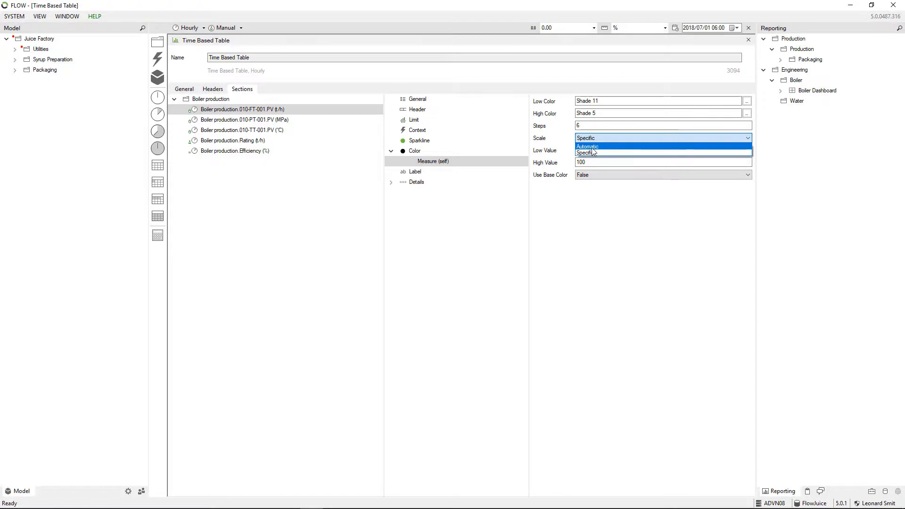
pyautogui.click(590, 146)
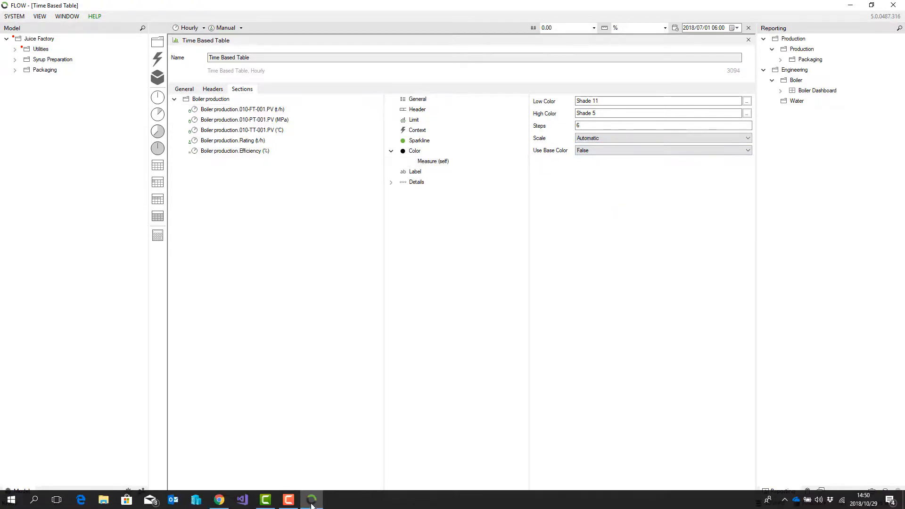
# - Switch to Chrome, reload the Boiler Dashboard, and examine the color gradient across the 010-FT-001.PV row's hourly values
pyautogui.click(220, 500)
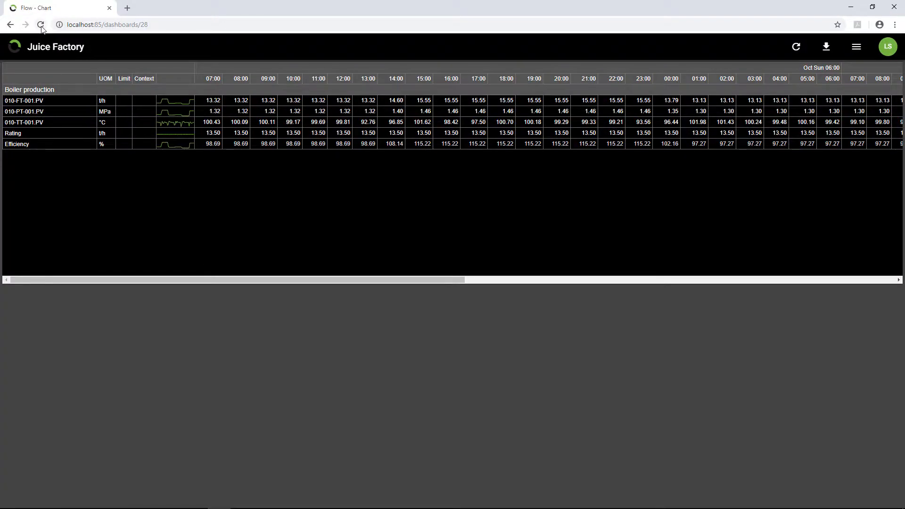
pyautogui.click(41, 25)
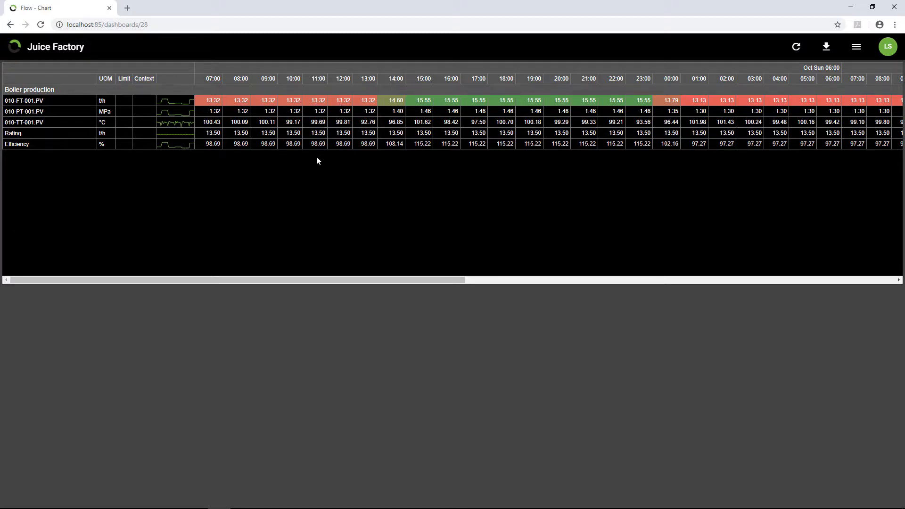
pyautogui.moveTo(324, 281); pyautogui.dragTo(762, 268)
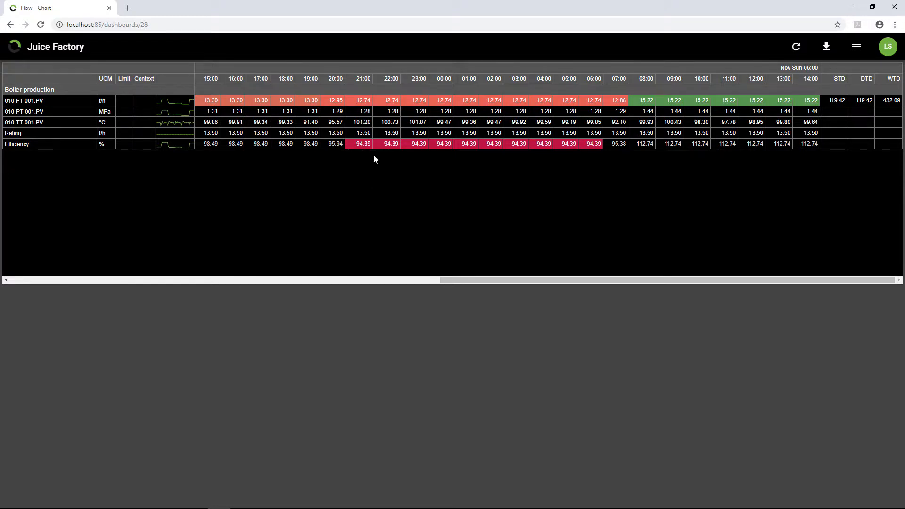
# - Add the comment "Coal Quality bad" to the Efficiency value for the 20:00 to 21:00 period
pyautogui.click(360, 145)
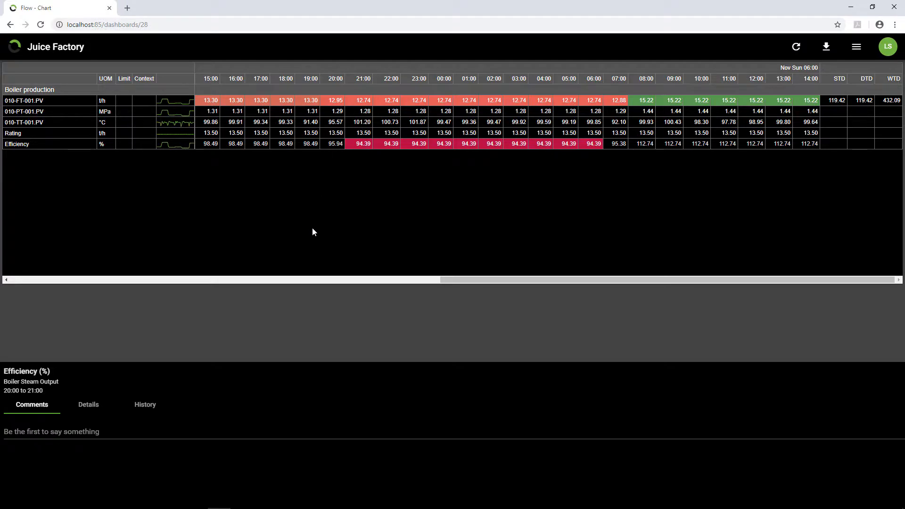
pyautogui.click(42, 433)
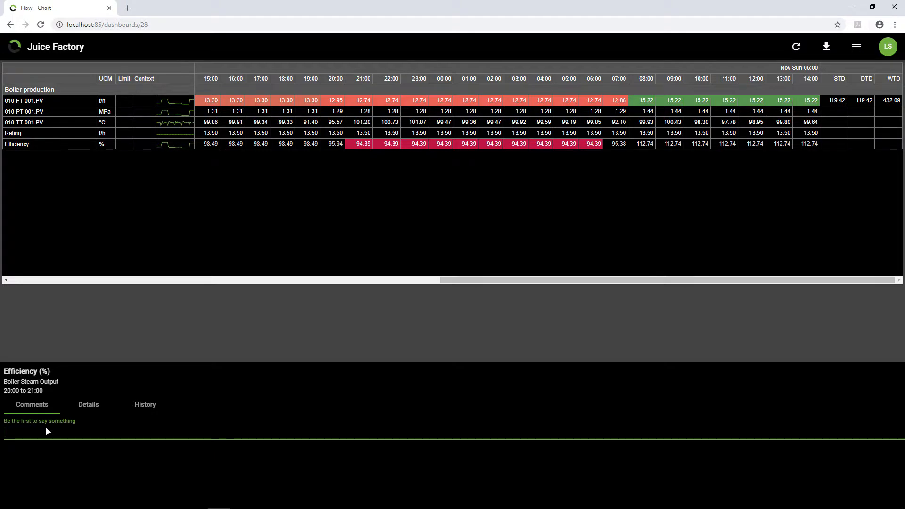
pyautogui.write('Coal Qulity b')
pyautogui.press('BackSpace')
pyautogui.press('BackSpace')
pyautogui.press('BackSpace')
pyautogui.press('BackSpace')
pyautogui.press('BackSpace')
pyautogui.press('BackSpace')
pyautogui.write('ality bad')
pyautogui.press('Return')
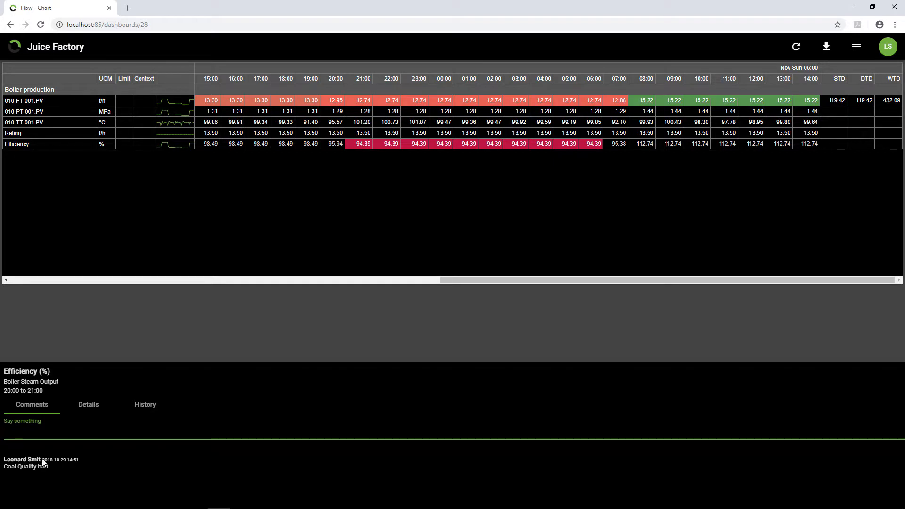
# - Examine the 20:00 to 21:00 Efficiency value's calculation details, its 010-FT-001.PV input's source and version history, and close the information pane
pyautogui.click(90, 412)
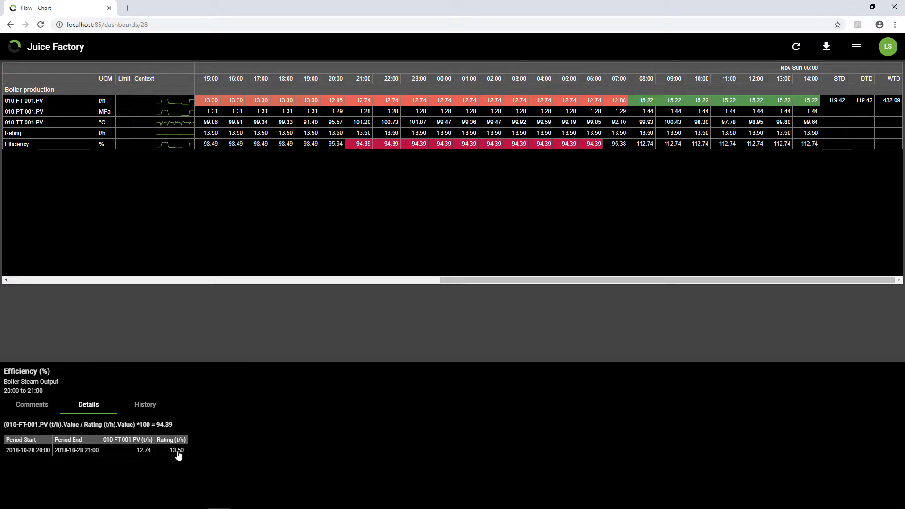
pyautogui.click(143, 451)
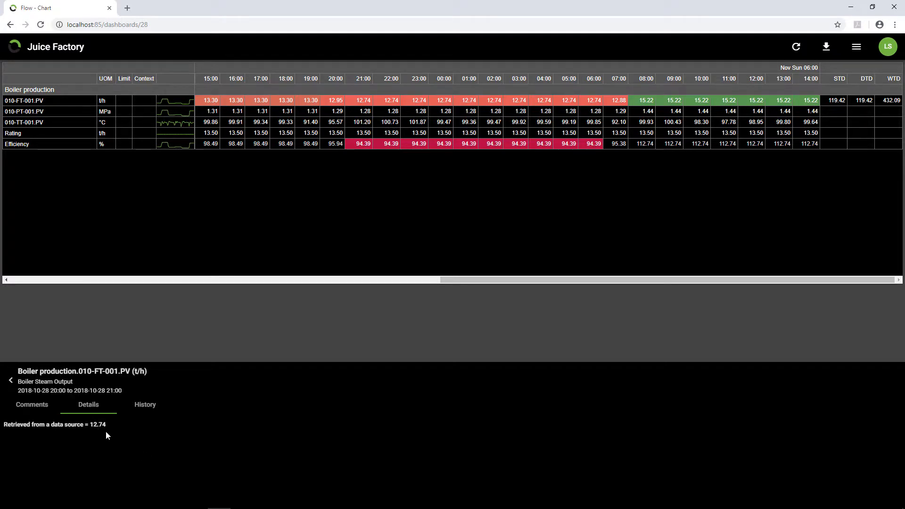
pyautogui.click(147, 411)
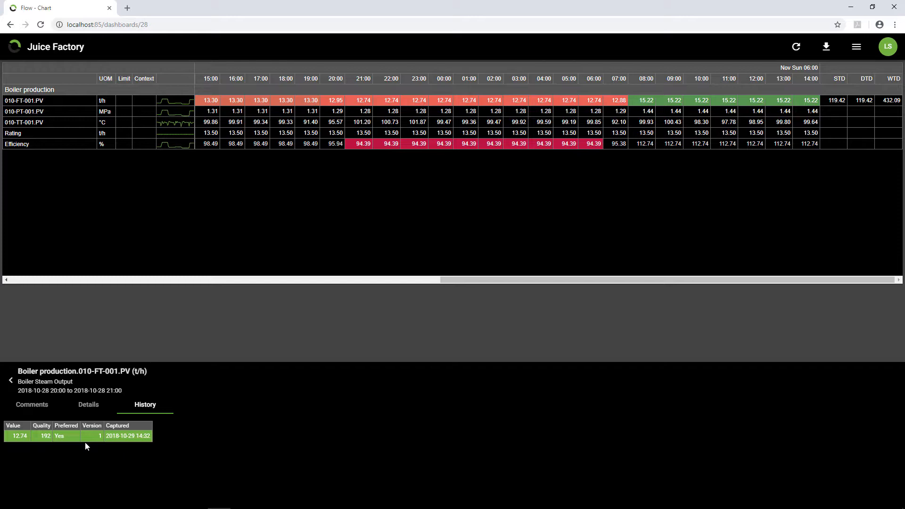
pyautogui.click(363, 143)
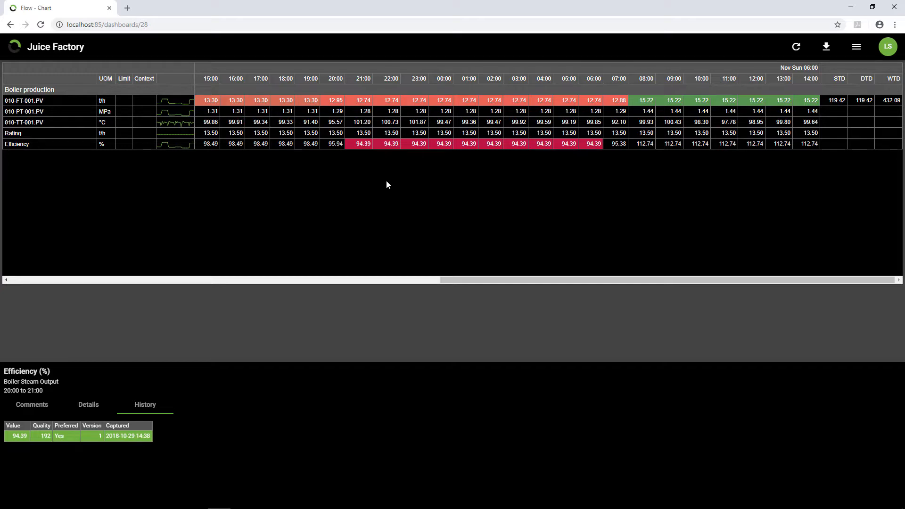
pyautogui.click(388, 182)
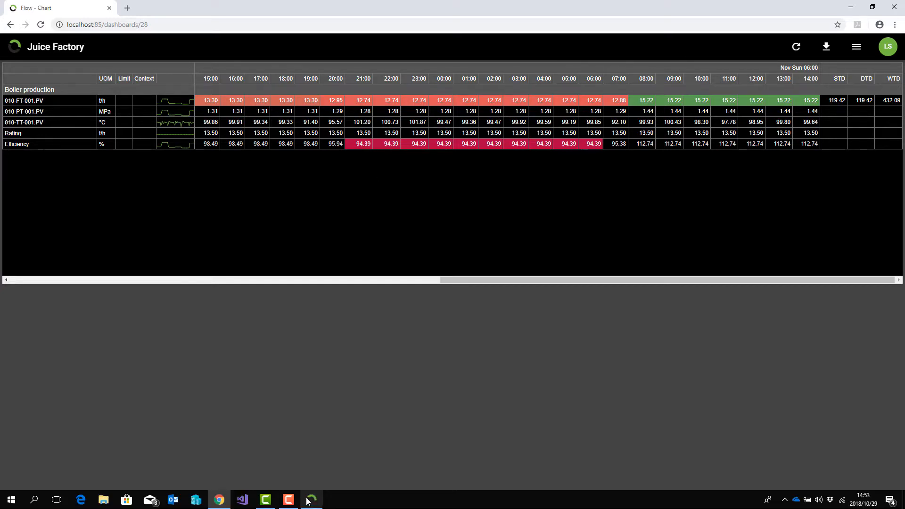
# - Switch to FLOW, close the Time Based Table editor, and open the Boiler Form from the Boiler forms folder
pyautogui.click(311, 502)
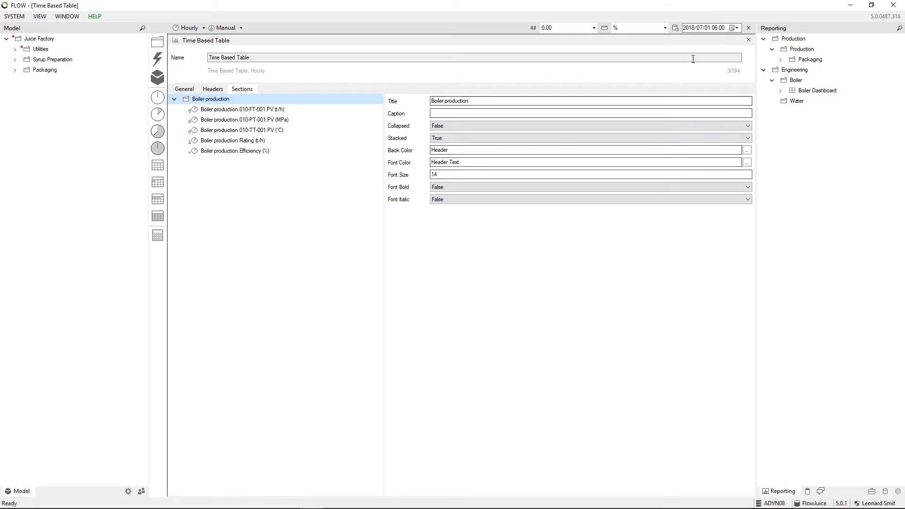
pyautogui.click(748, 40)
pyautogui.click(748, 42)
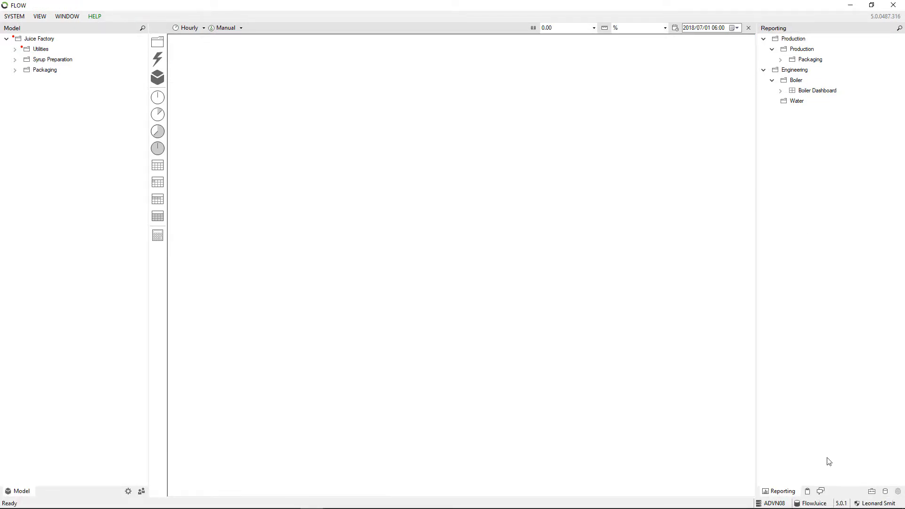
pyautogui.click(807, 491)
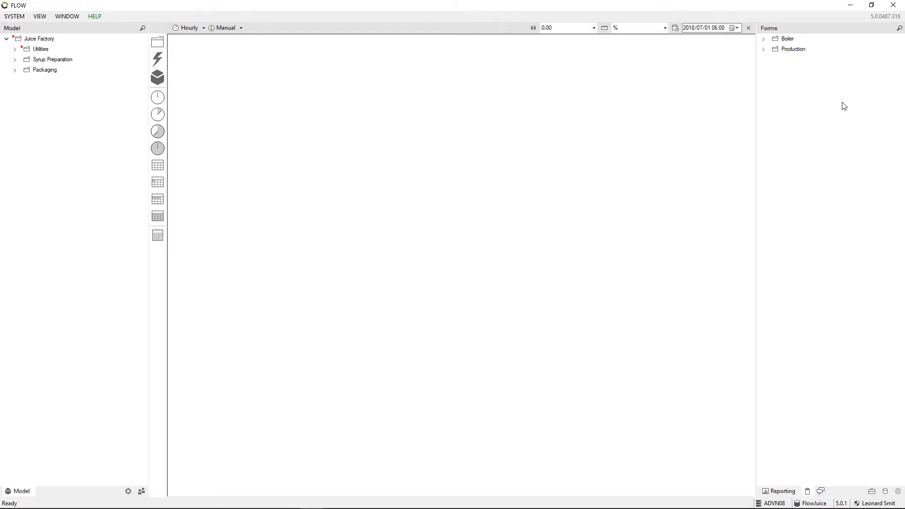
pyautogui.click(763, 38)
pyautogui.click(785, 53)
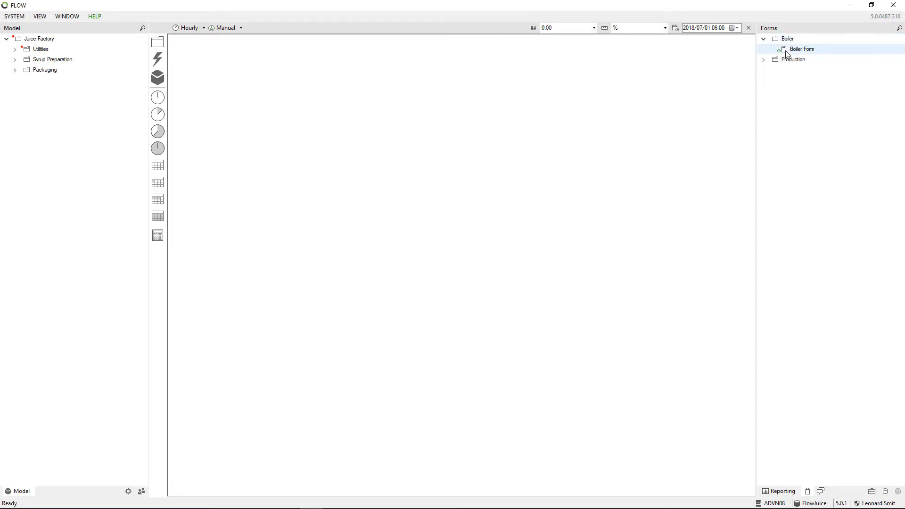
pyautogui.doubleClick(786, 52)
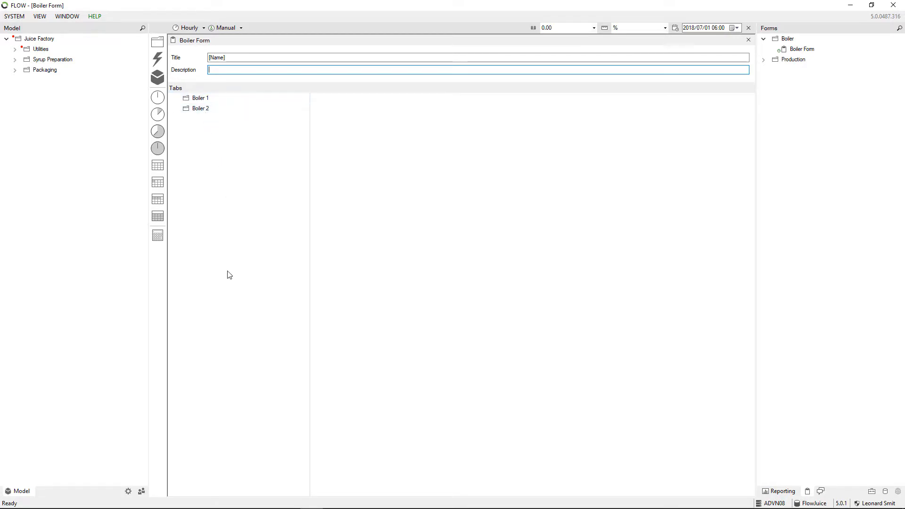
# - Add the 010-FT-001.PV measure from Utilities, Steam, Boiler, Boiler production to the form's Boiler 1 tab
pyautogui.click(15, 49)
pyautogui.click(24, 60)
pyautogui.click(31, 70)
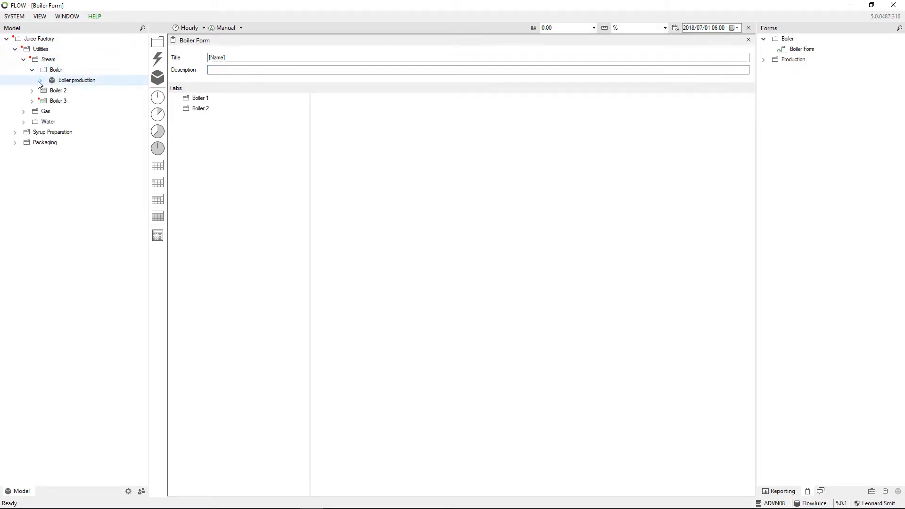
pyautogui.click(41, 80)
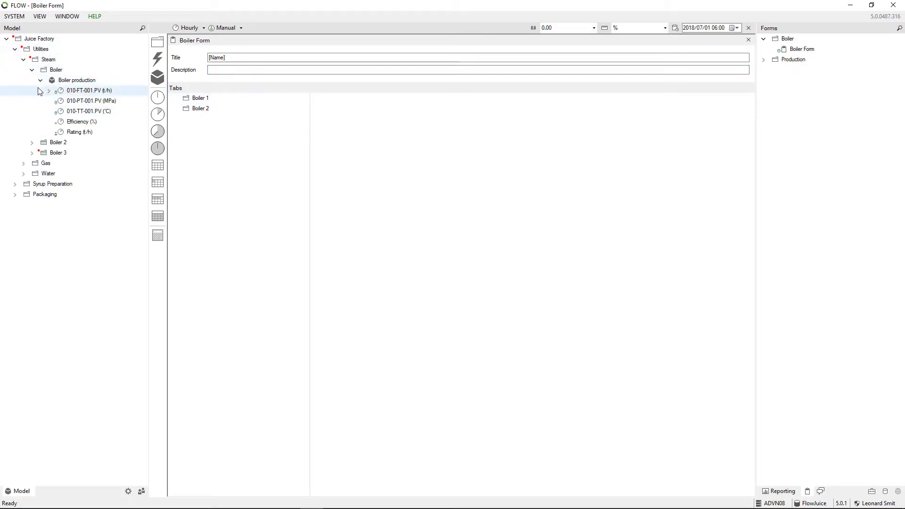
pyautogui.moveTo(83, 91); pyautogui.dragTo(198, 100)
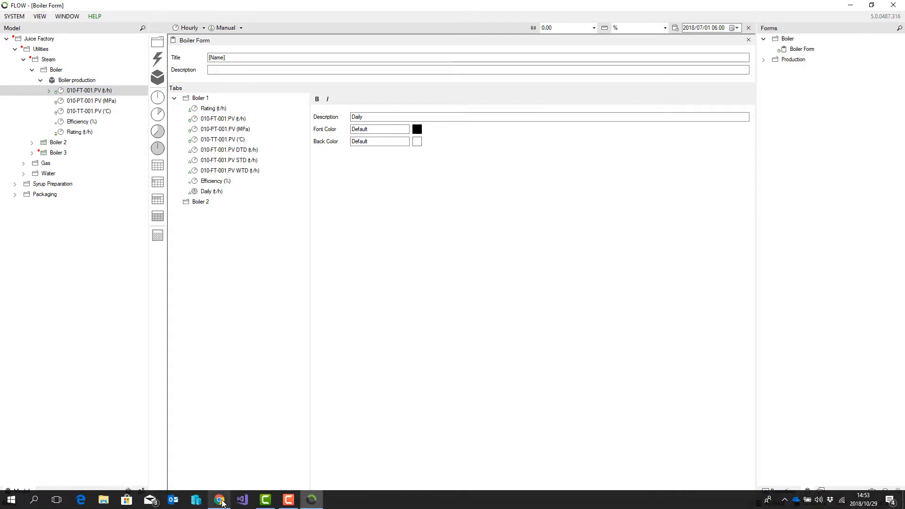
# - Switch to Chrome, reload the page, open the Boiler Form from the Boiler forms folder, and hide the navigation
pyautogui.click(219, 500)
pyautogui.click(41, 25)
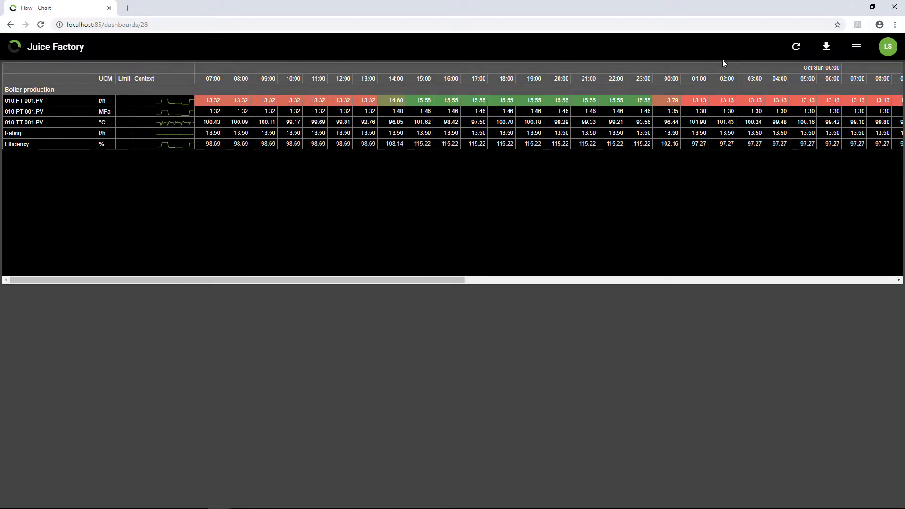
pyautogui.click(14, 51)
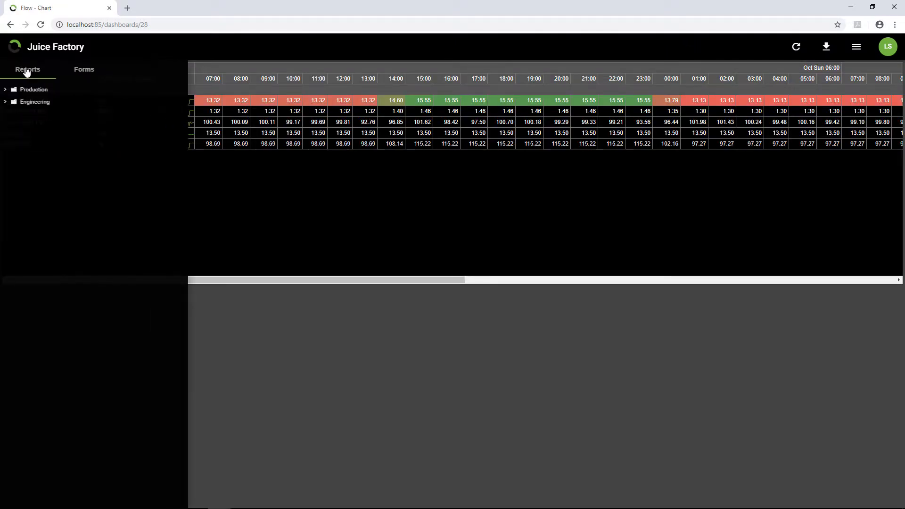
pyautogui.click(88, 75)
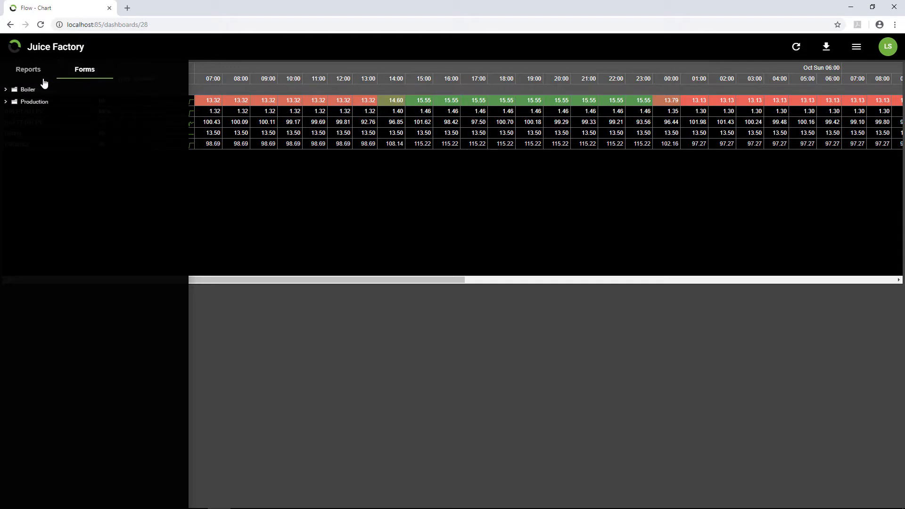
pyautogui.click(6, 90)
pyautogui.click(38, 103)
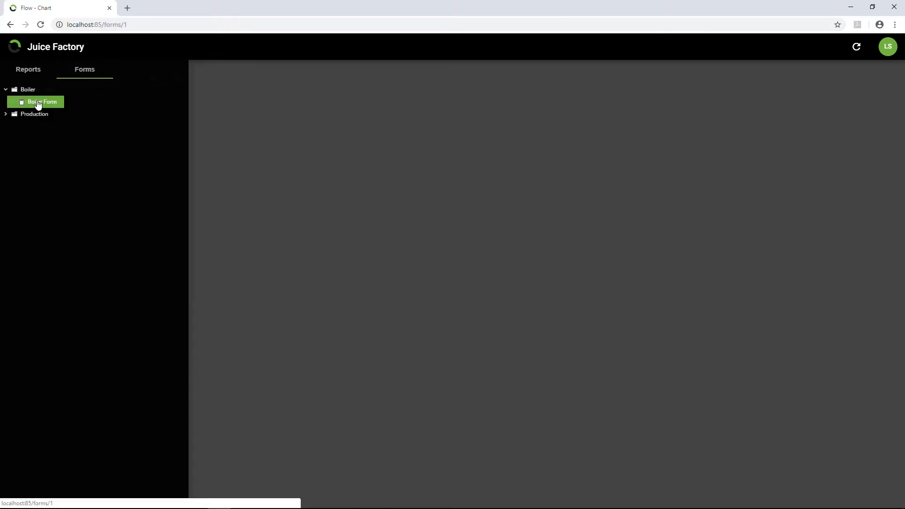
pyautogui.click(15, 48)
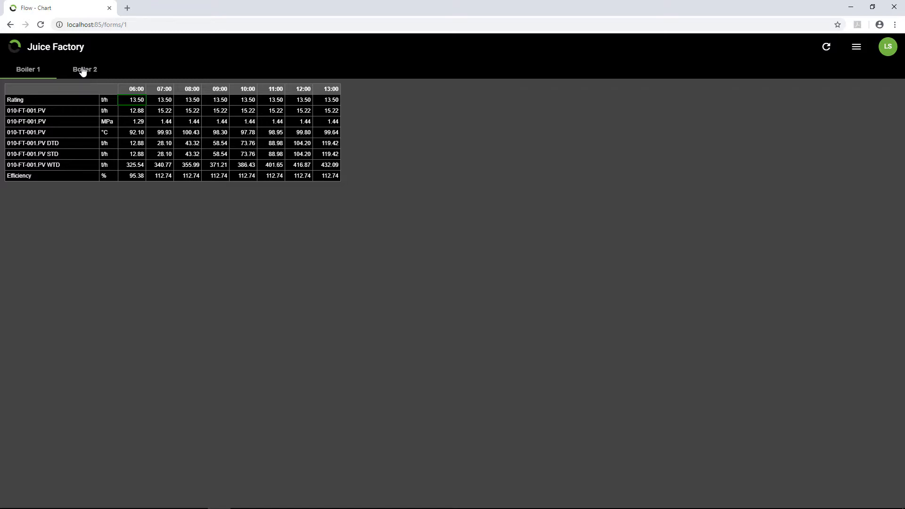
# - Move through the Boiler 1 form's cells to look over the hourly measure values
pyautogui.click(155, 122)
pyautogui.press('Right')
pyautogui.press('Right')
pyautogui.press('Right')
pyautogui.press('Right')
pyautogui.press('Right')
pyautogui.press('Down')
pyautogui.press('Down')
pyautogui.press('Down')
pyautogui.press('Up')
pyautogui.press('Up')
pyautogui.press('Up')
pyautogui.press('Down')
pyautogui.press('Left')
# - Set the Rating values for 11:00, 12:00 and 13:00 to 15 in the Boiler 1 form
pyautogui.click(275, 101)
pyautogui.write('1')
pyautogui.press('Return')
pyautogui.press('Up')
pyautogui.press('Right')
pyautogui.write('1')
pyautogui.press('Return')
pyautogui.press('Right')
pyautogui.press('Up')
pyautogui.write('15')
pyautogui.press('Return')
# - Open the Boiler Dashboard from the Engineering reports and examine the Rating and Efficiency values for the most recent hours
pyautogui.click(15, 48)
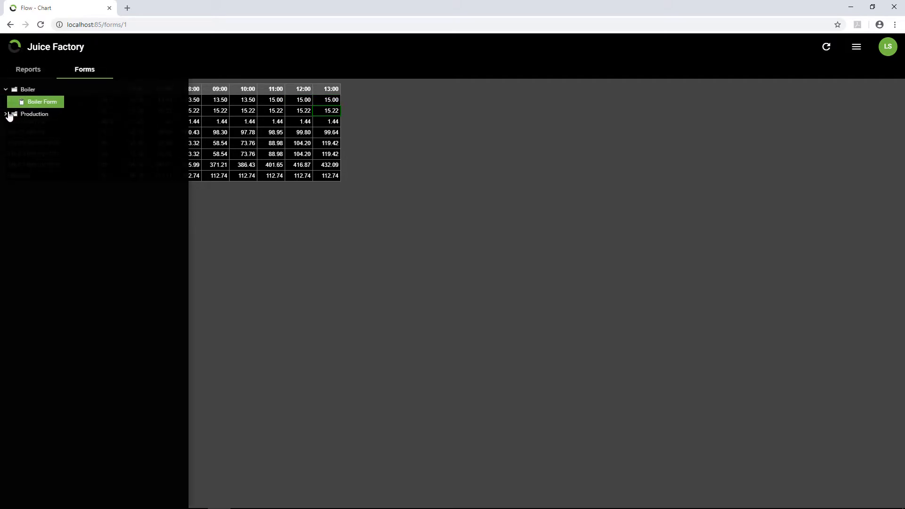
pyautogui.click(26, 70)
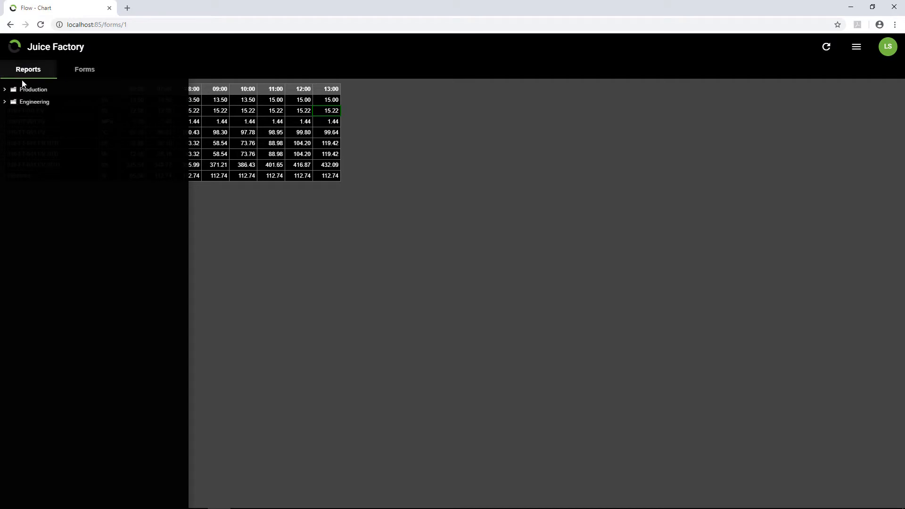
pyautogui.click(7, 102)
pyautogui.click(13, 114)
pyautogui.click(52, 127)
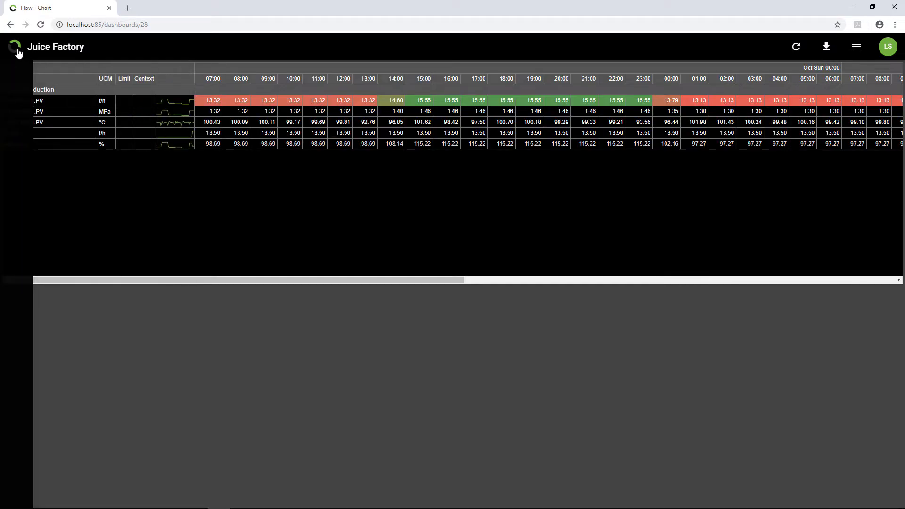
pyautogui.moveTo(171, 281); pyautogui.dragTo(621, 293)
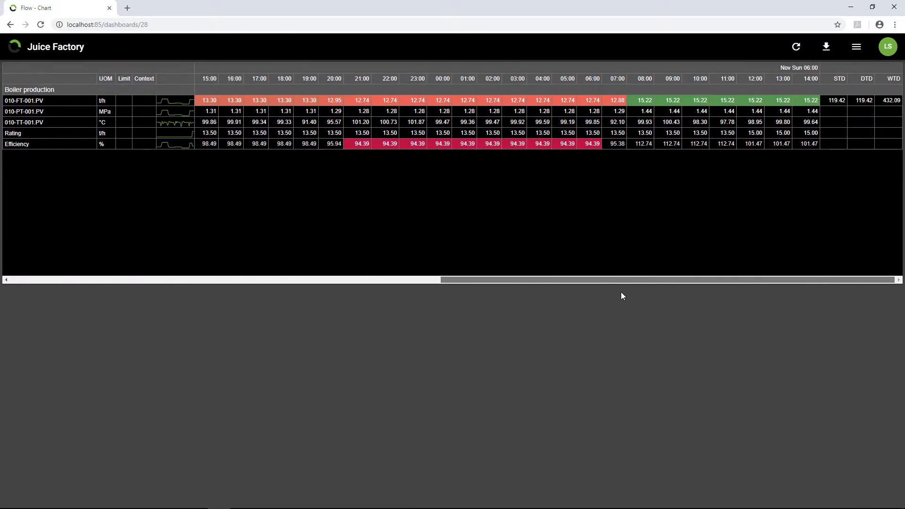
# - Examine the 11:00 to 12:00 Efficiency value's version history, calculation details and Rating input, and close the information pane
pyautogui.click(754, 146)
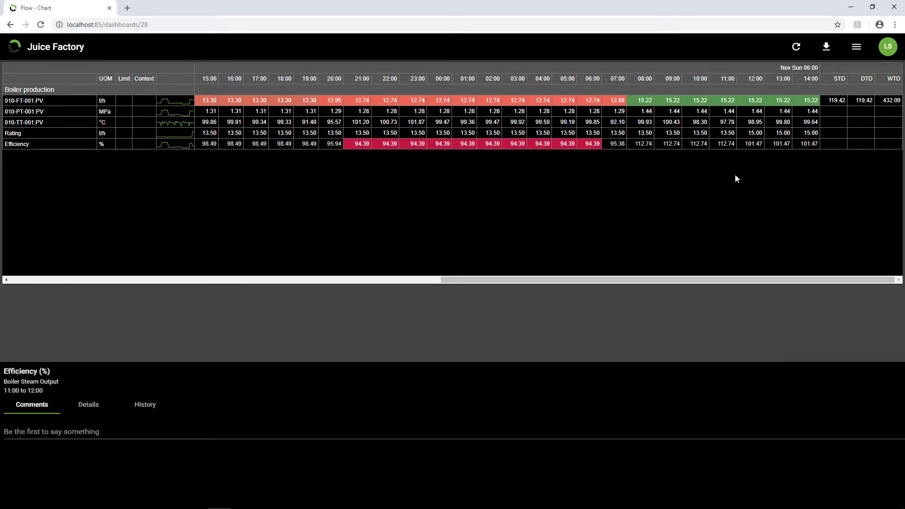
pyautogui.click(141, 406)
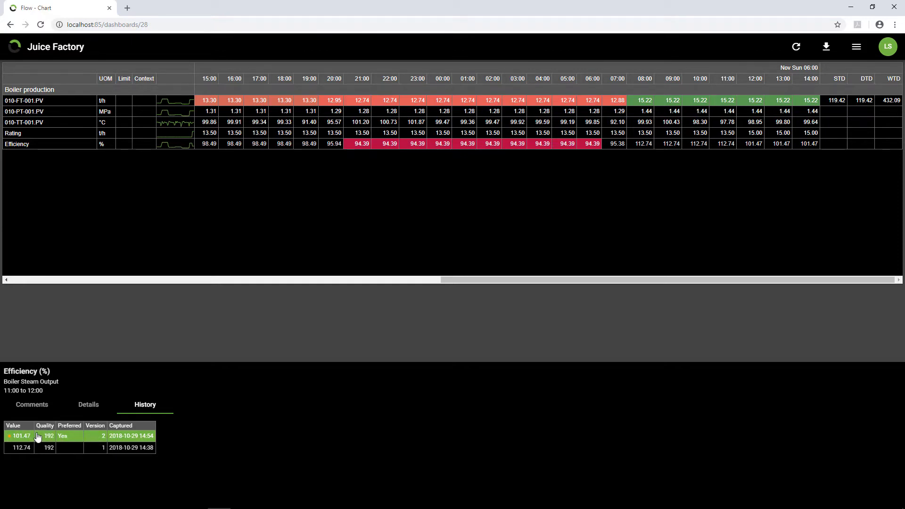
pyautogui.click(84, 408)
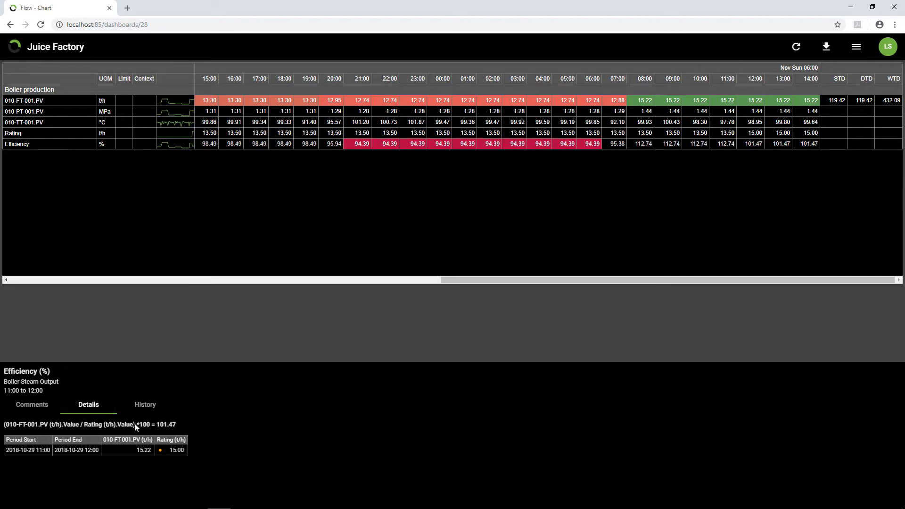
pyautogui.click(180, 454)
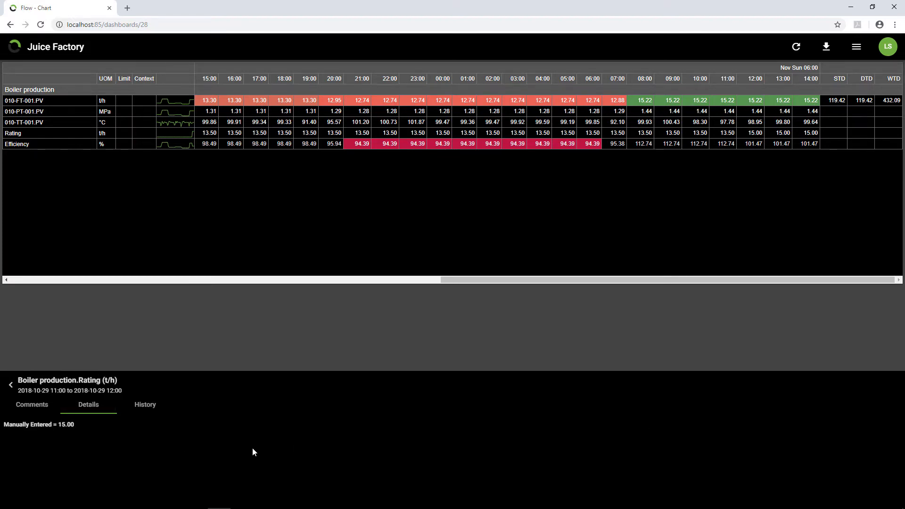
pyautogui.click(447, 207)
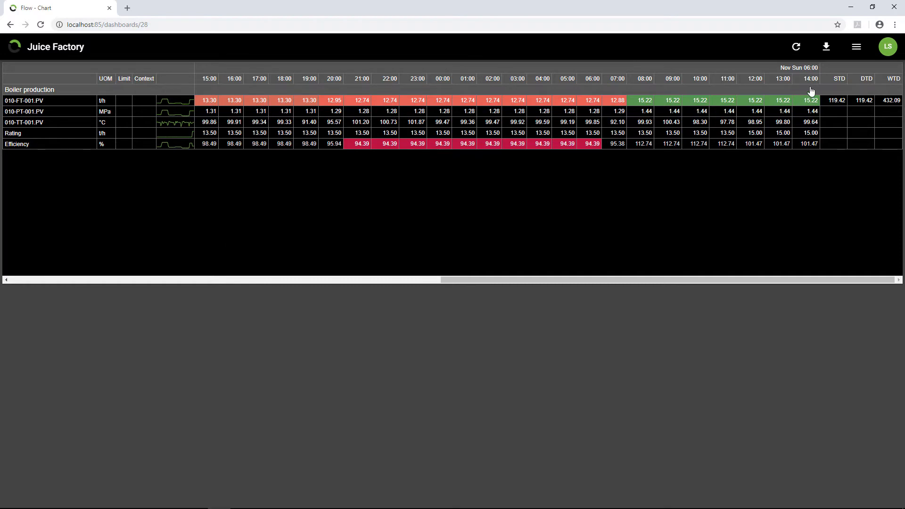
# - Look at the dashboard's timestamp settings and download option, and dismiss them
pyautogui.click(857, 49)
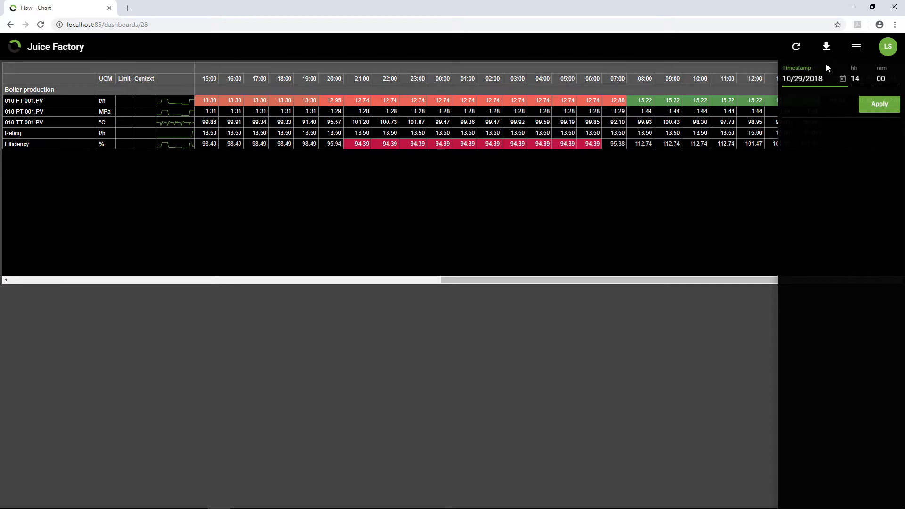
pyautogui.click(825, 49)
pyautogui.click(647, 218)
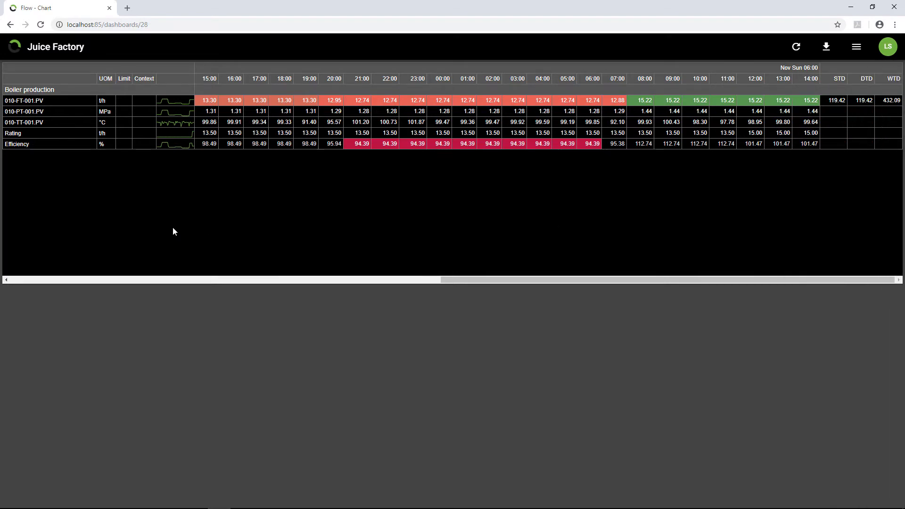
# - Open the Packaging Dashboard from the Packaging folder of the Production reports
pyautogui.click(17, 47)
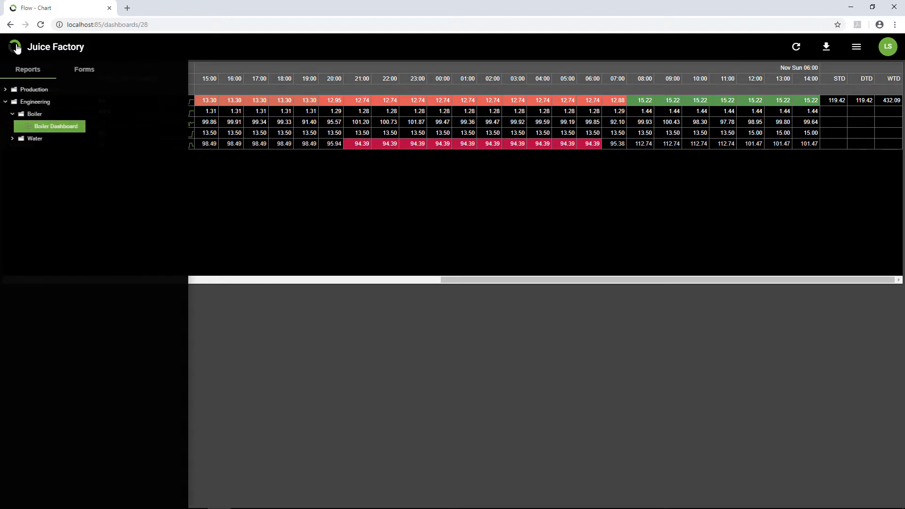
pyautogui.click(6, 89)
pyautogui.click(12, 101)
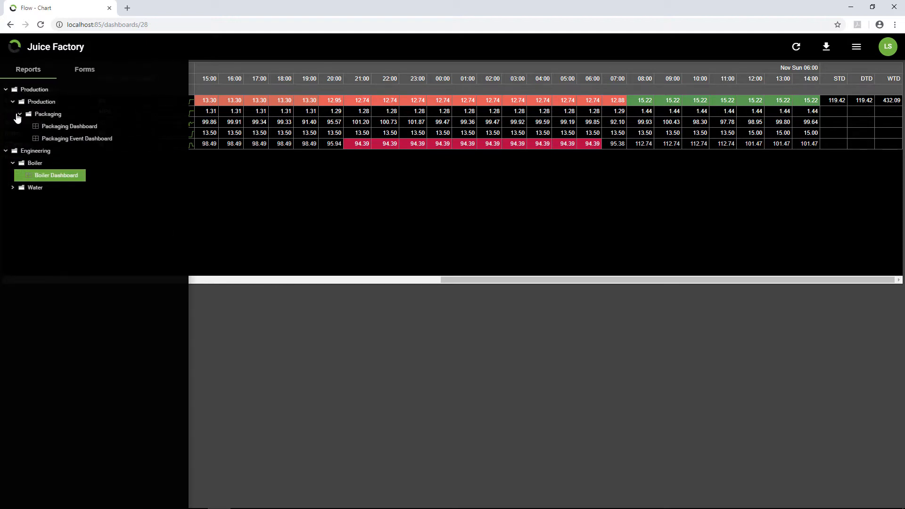
pyautogui.click(52, 125)
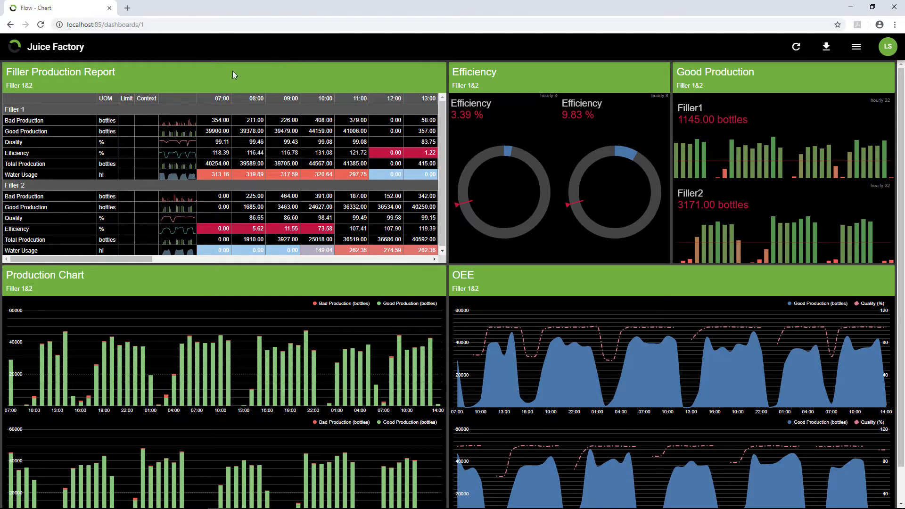
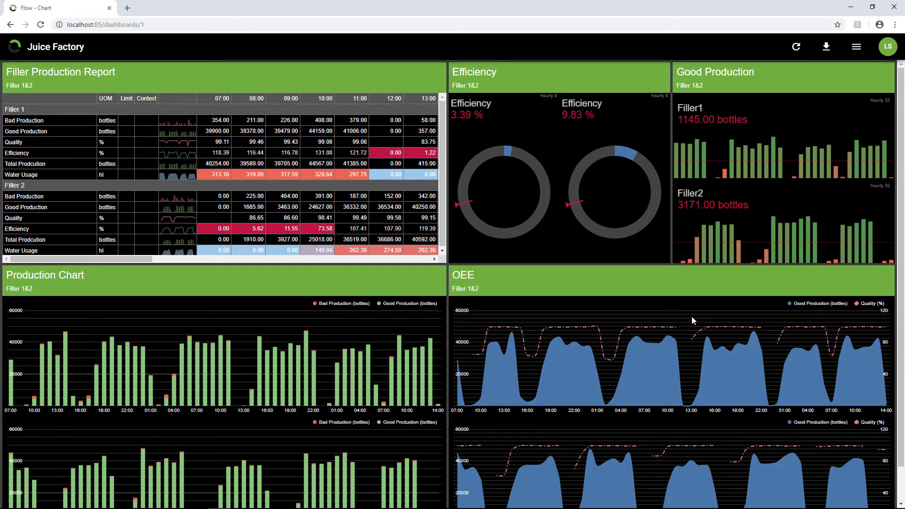
# - Check the dashboard's download formats, then view its data for 10/28/2018 14:00 and reset the timestamp
pyautogui.click(826, 47)
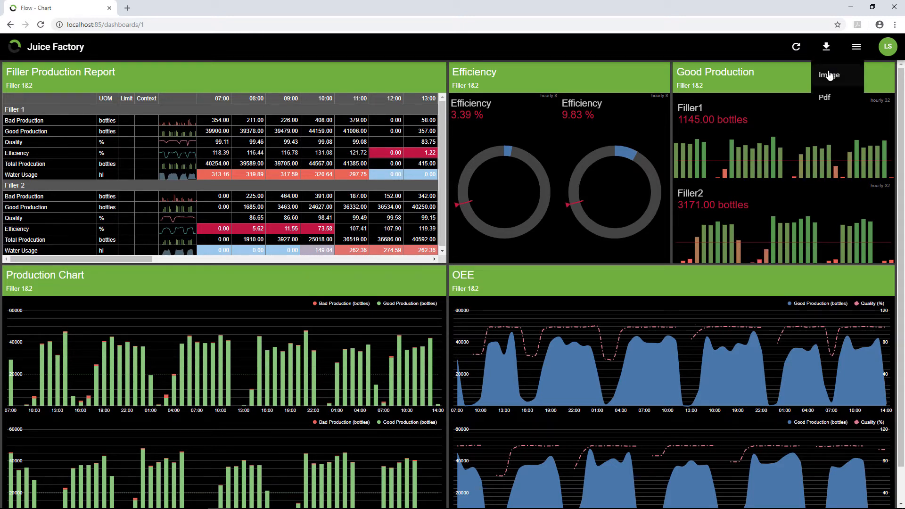
pyautogui.click(857, 49)
pyautogui.click(857, 49)
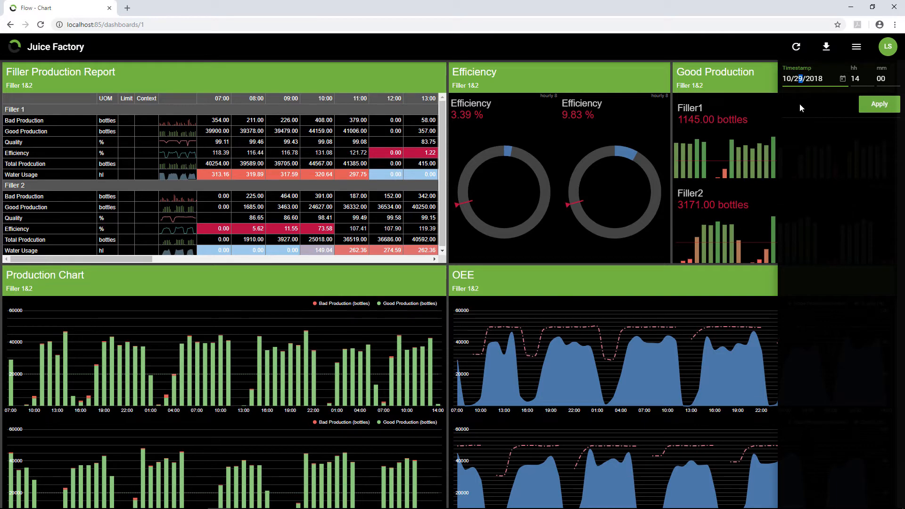
pyautogui.click(880, 106)
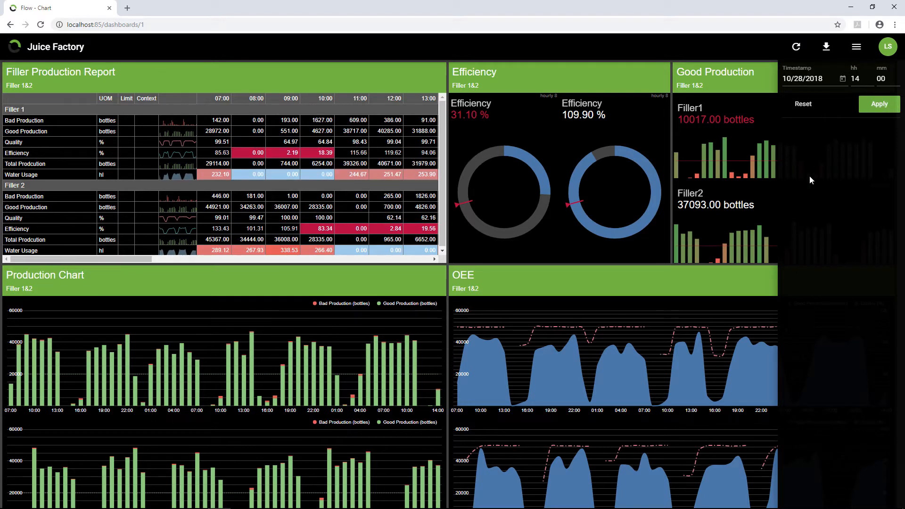
pyautogui.click(814, 108)
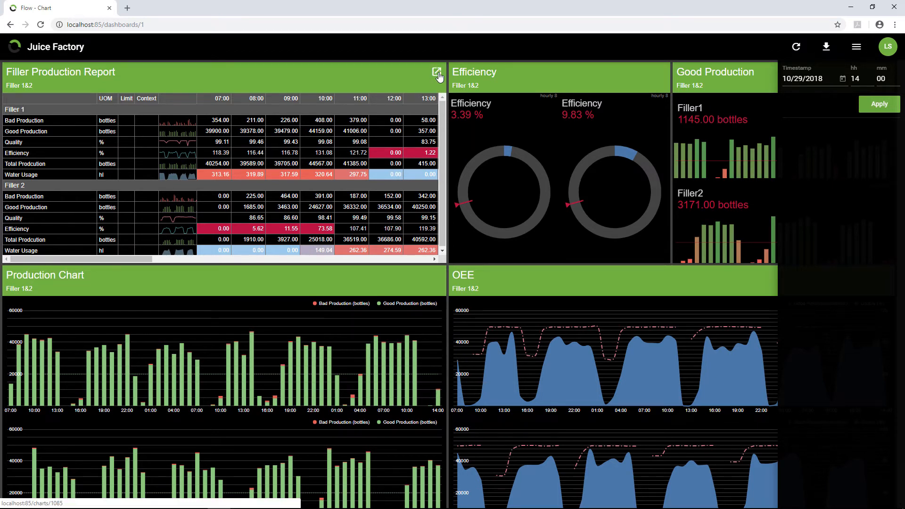
# - Open the Filler Production Report as a separate chart and look at its download formats
pyautogui.click(436, 73)
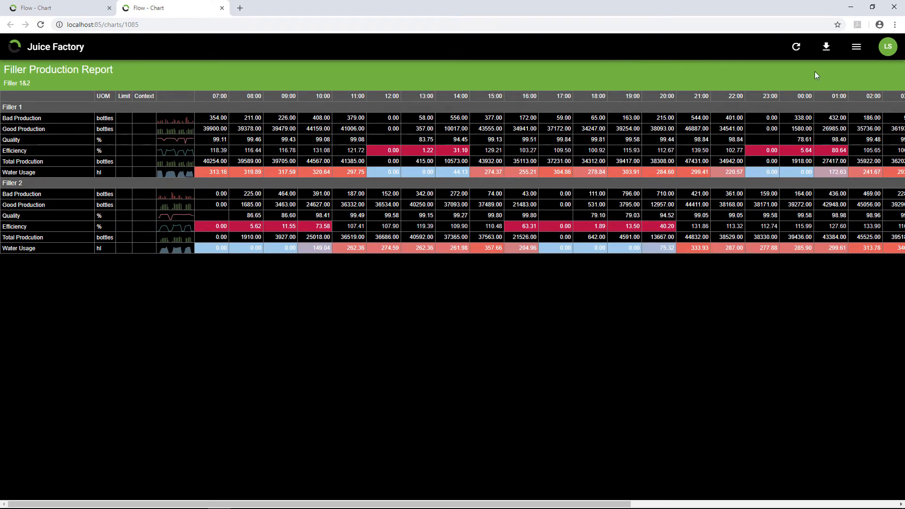
pyautogui.click(828, 51)
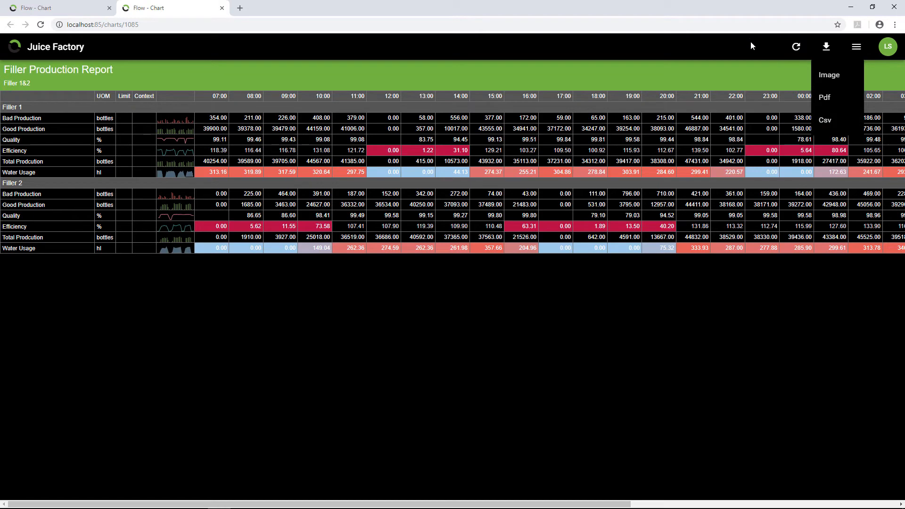
# - Enable the display of quality and comments for the Filler Production Report and apply the settings
pyautogui.click(856, 46)
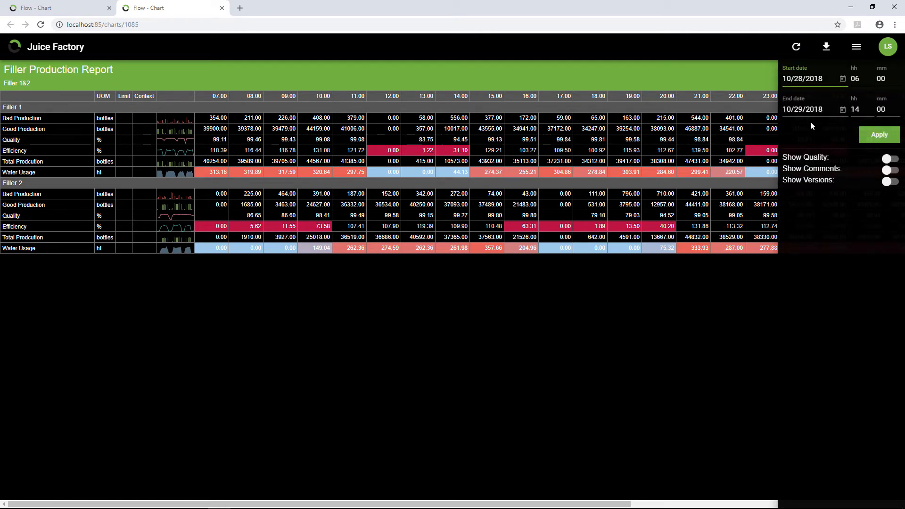
pyautogui.click(889, 170)
pyautogui.click(890, 159)
pyautogui.click(890, 143)
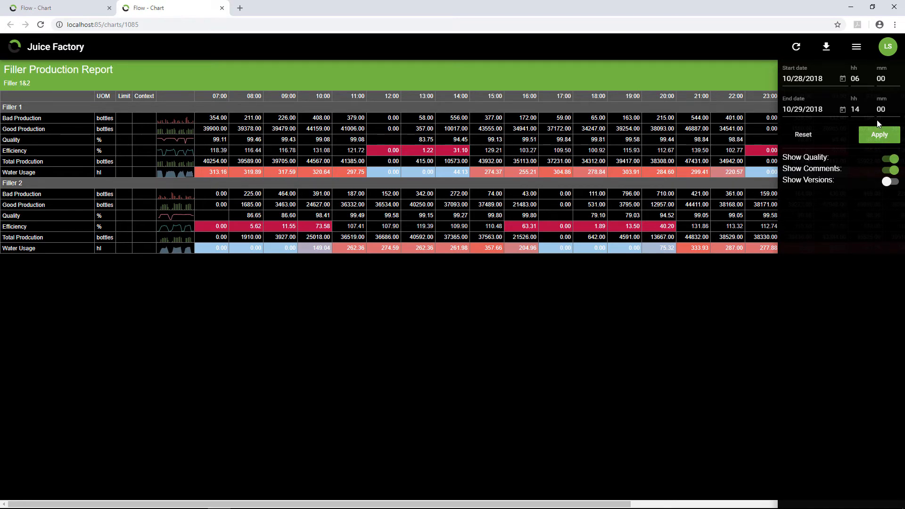
pyautogui.click(872, 136)
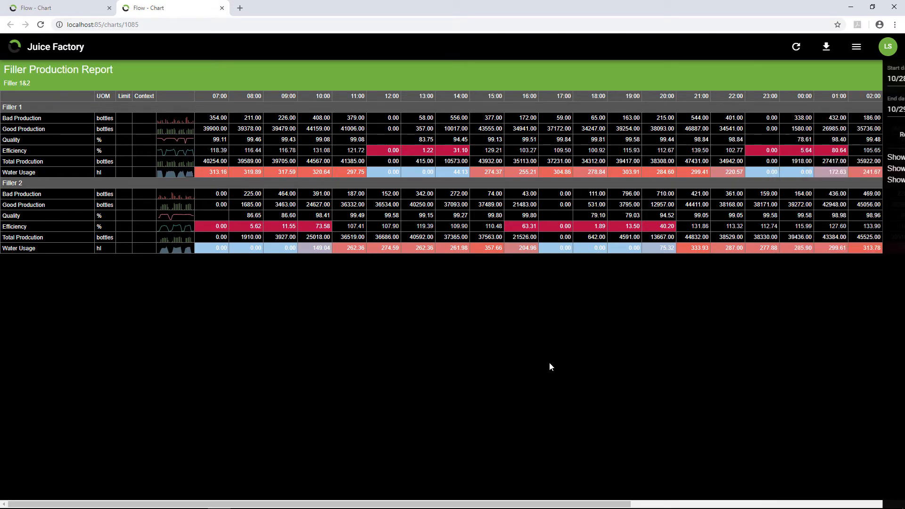
pyautogui.moveTo(259, 505); pyautogui.dragTo(222, 485)
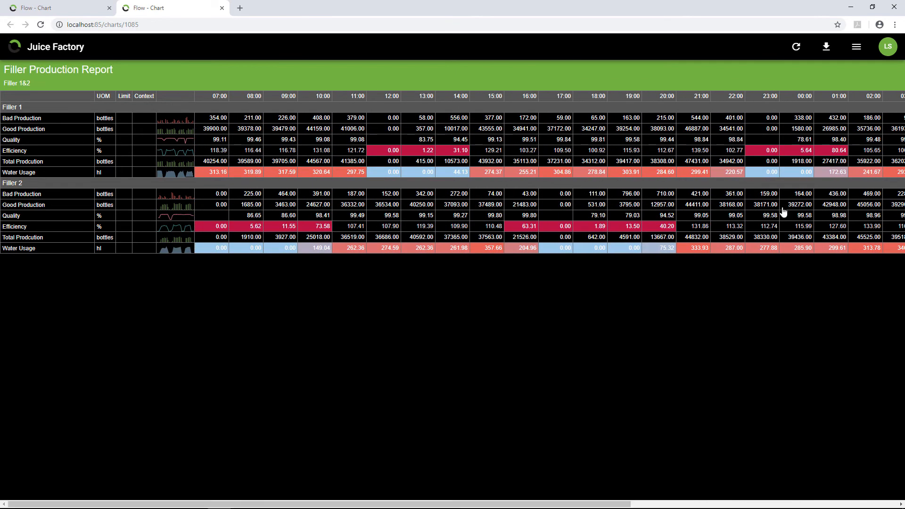